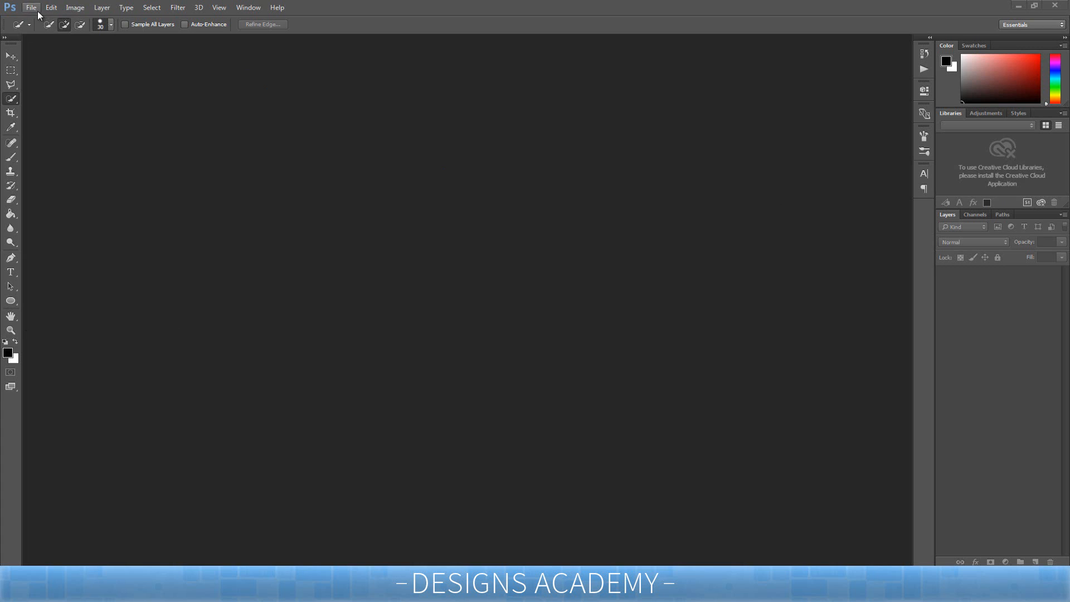
# Step: Create a new 1500 × 1500 pixel document at 300 pixels/inch in RGB Color with a transparent background
pyautogui.click(37, 12)
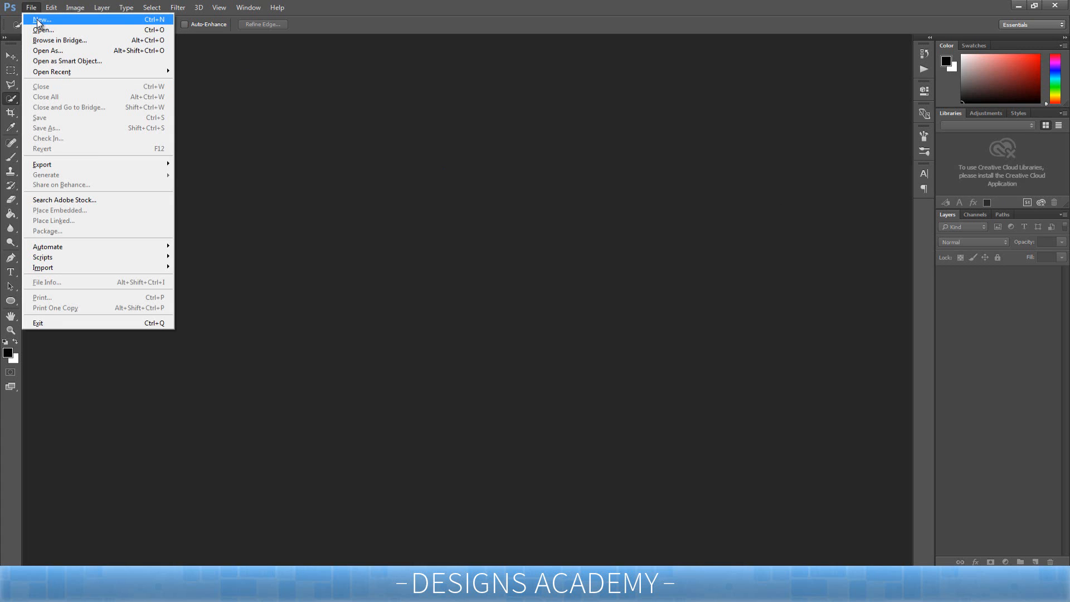
pyautogui.click(38, 20)
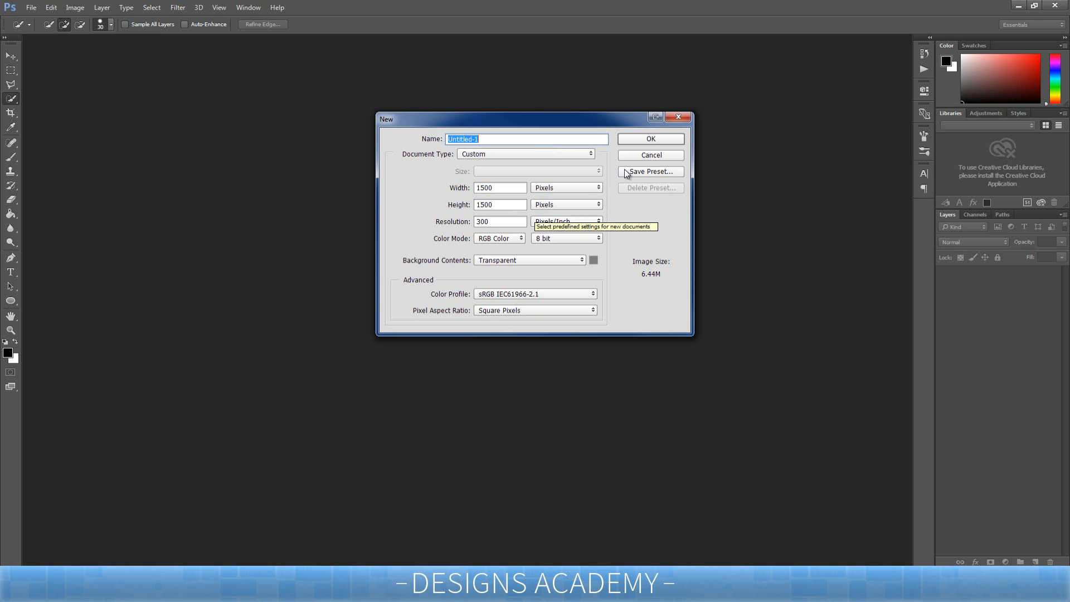
pyautogui.click(652, 138)
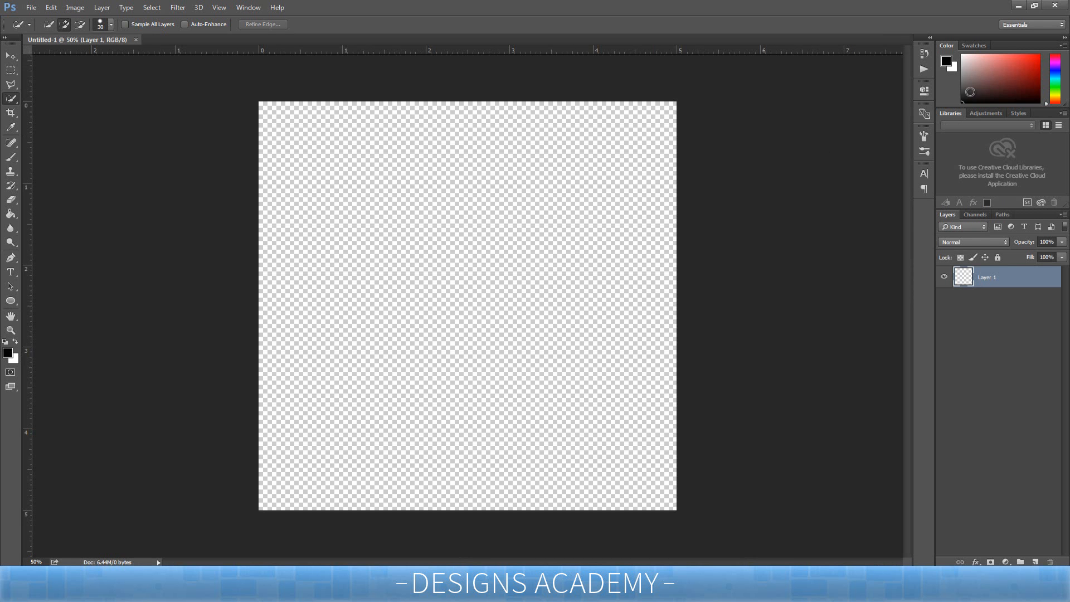
# Step: Fill the empty Layer 1 with the black foreground color using the Paint Bucket
pyautogui.moveTo(990, 107); pyautogui.dragTo(984, 152)
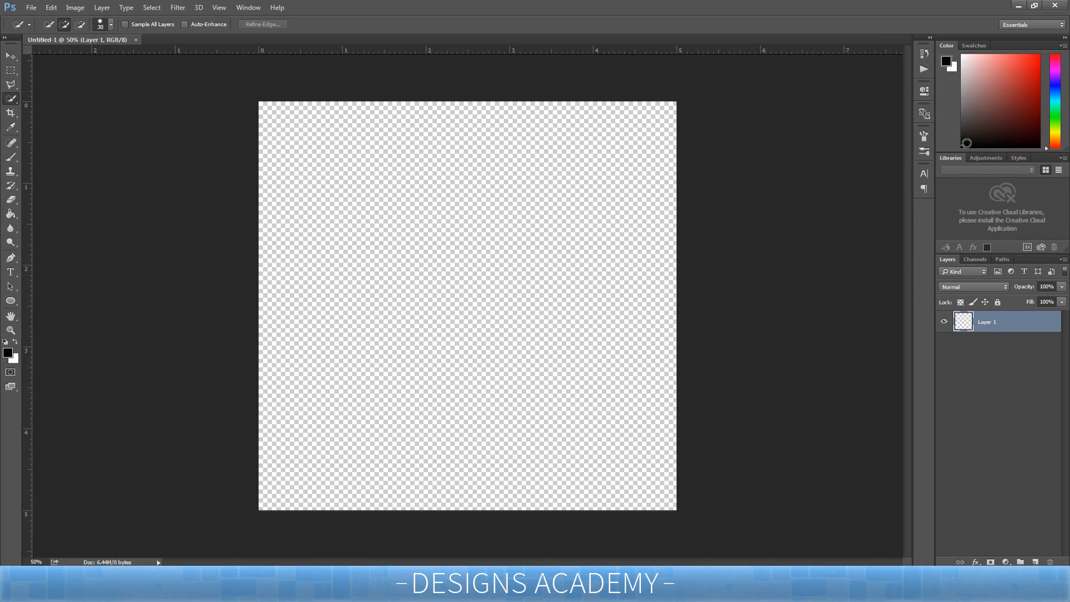
pyautogui.click(10, 214)
pyautogui.click(363, 249)
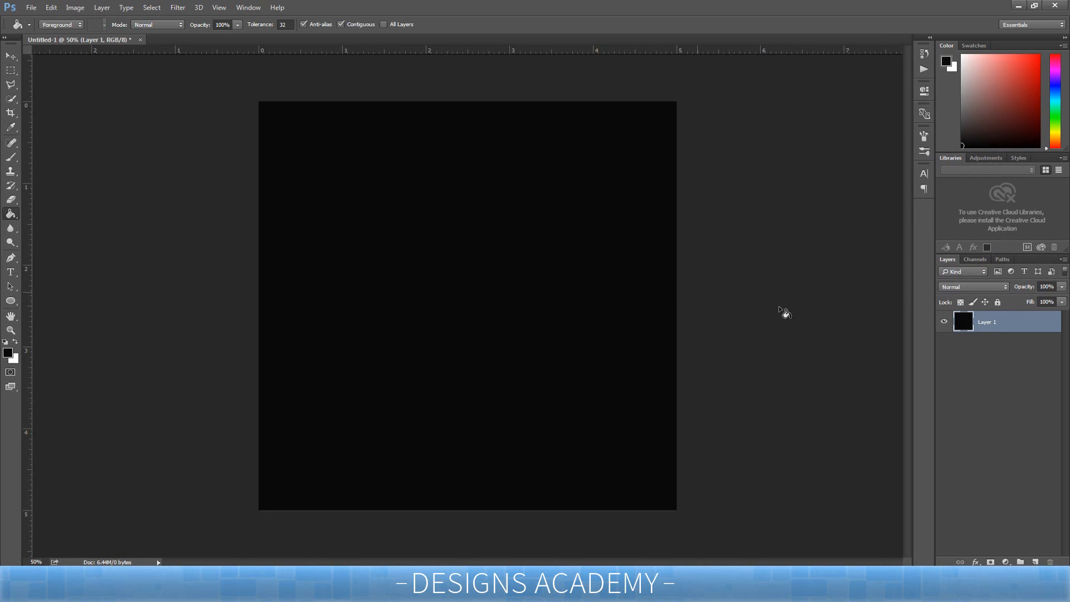
# Step: Add a new layer above the black background and set the foreground color to f5f5f5
pyautogui.click(1035, 561)
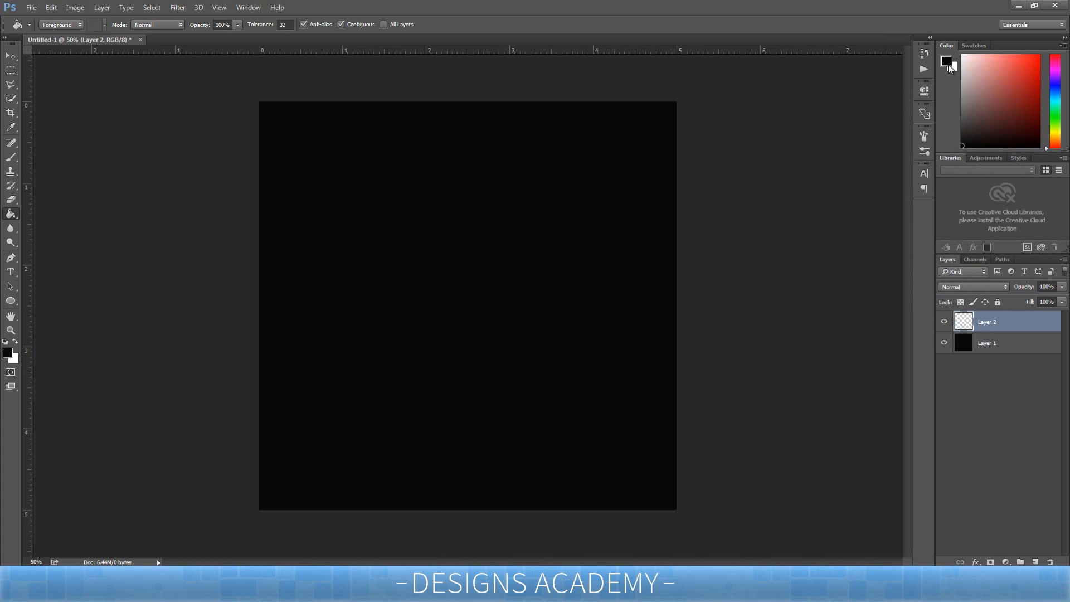
pyautogui.click(947, 62)
pyautogui.write('f5f5f5')
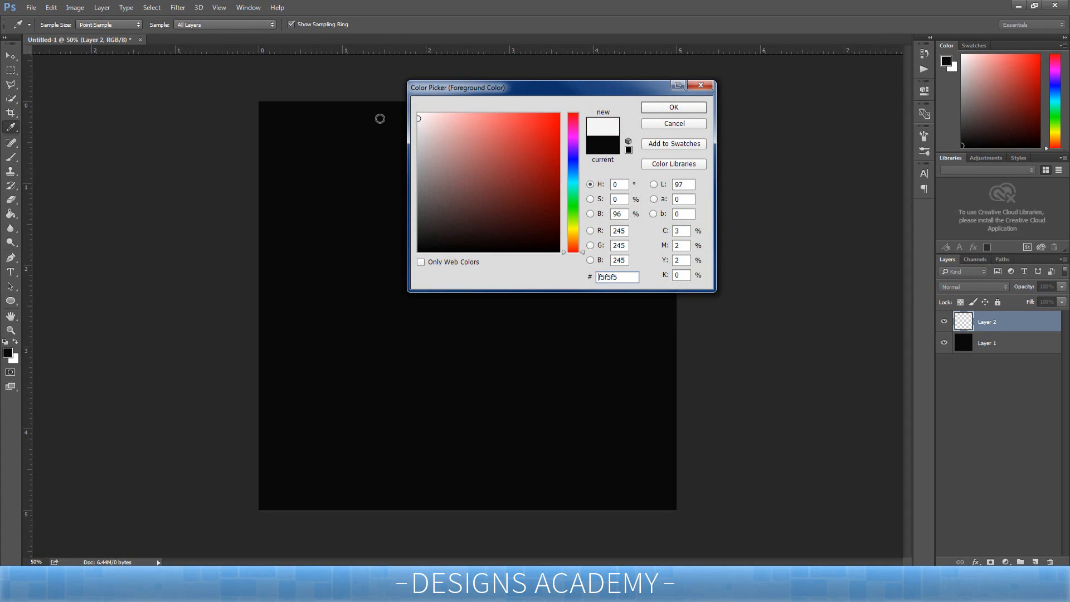
pyautogui.click(697, 109)
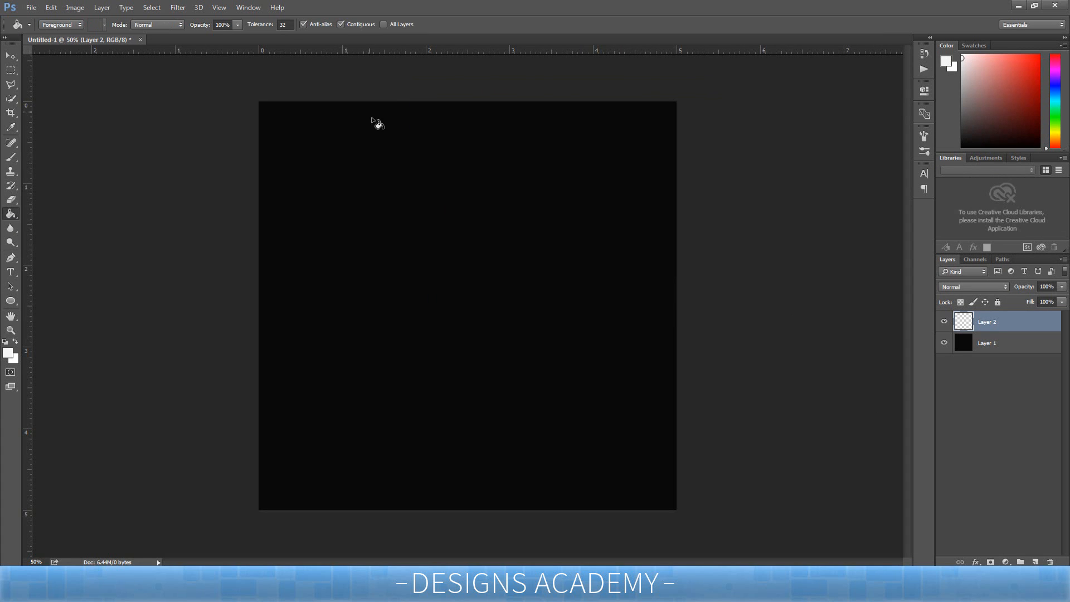
# Step: Add the text "LL" near the middle of the canvas at a size of 172 pt
pyautogui.click(10, 271)
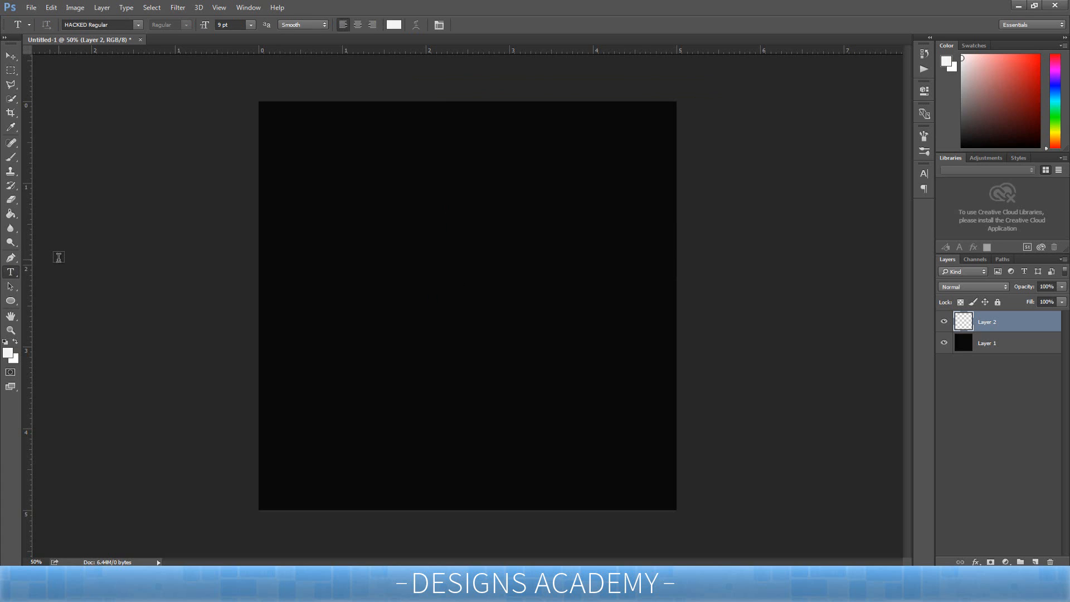
pyautogui.click(428, 281)
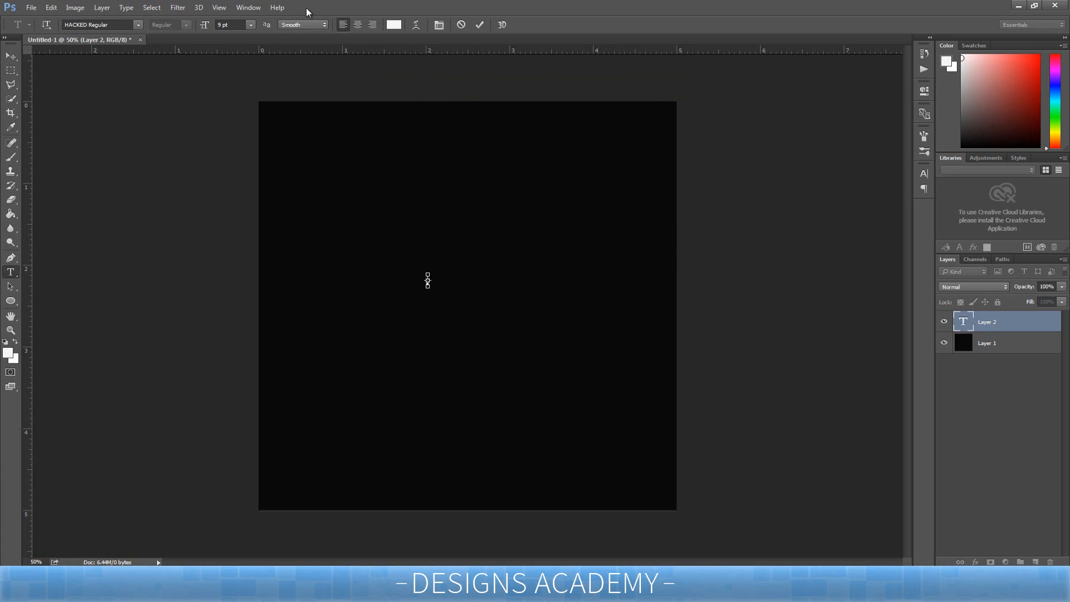
pyautogui.click(251, 25)
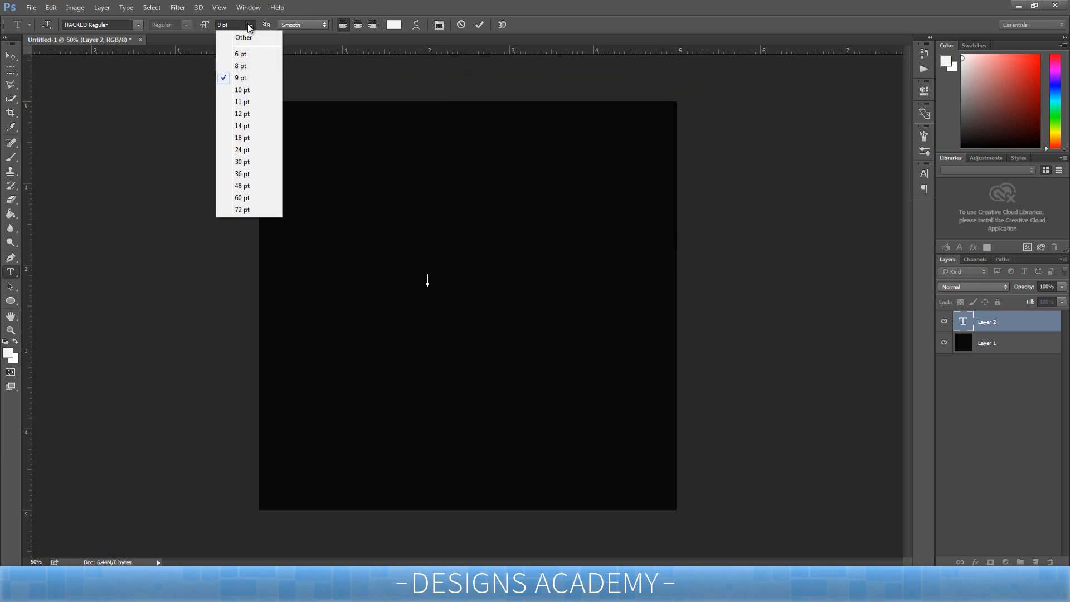
pyautogui.click(242, 209)
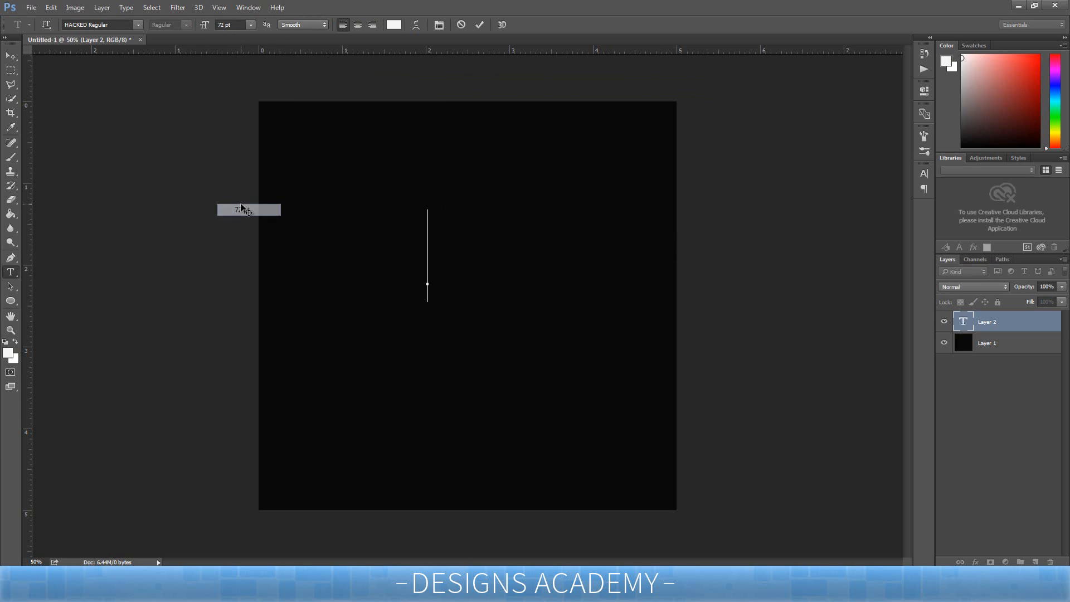
pyautogui.click(235, 25)
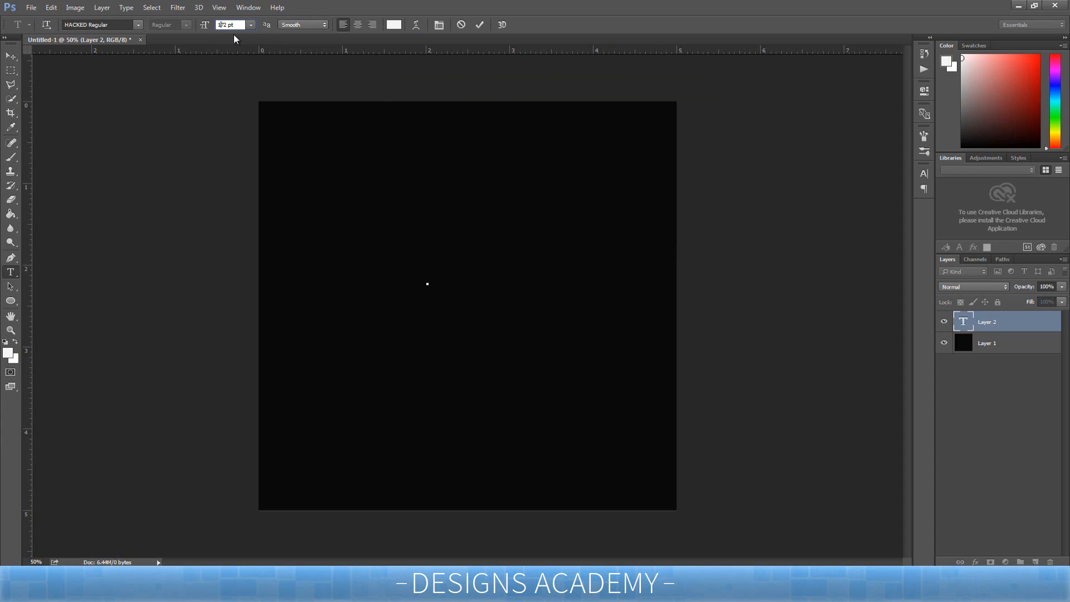
pyautogui.press('Return')
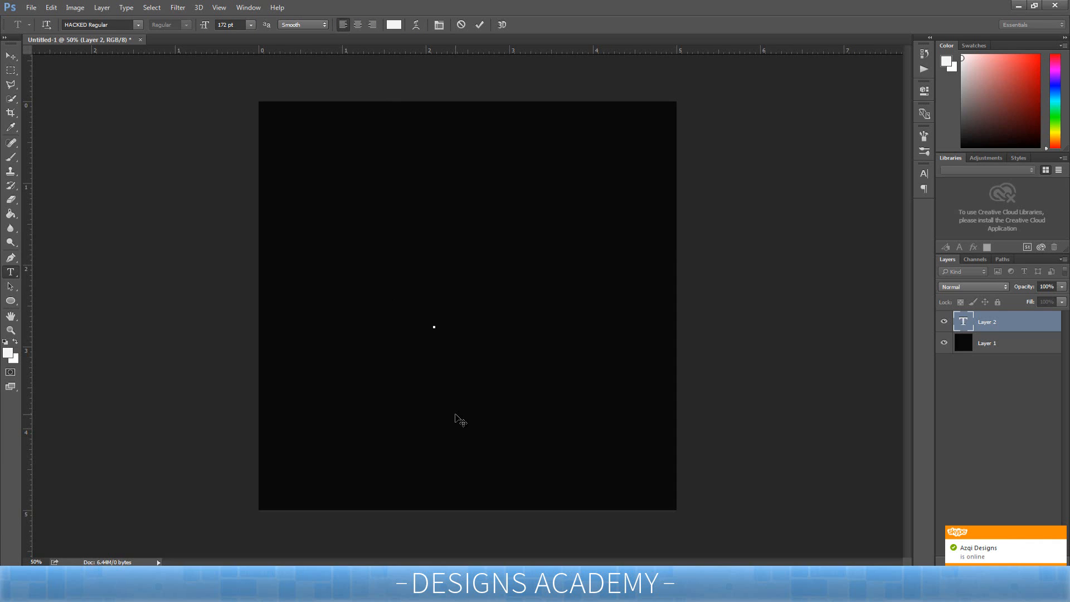
pyautogui.write('LL')
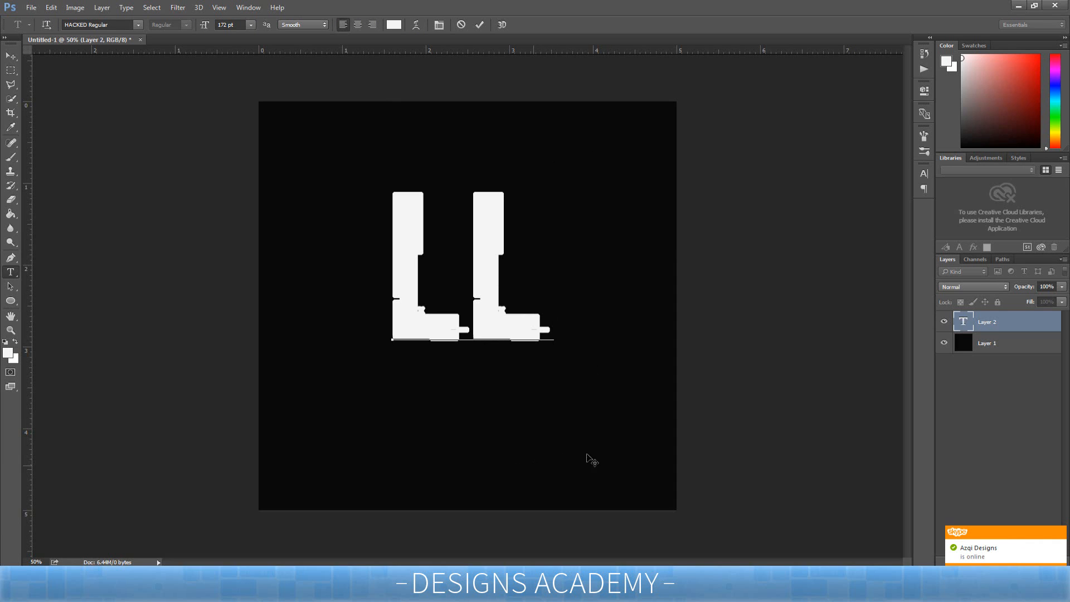
pyautogui.click(1009, 319)
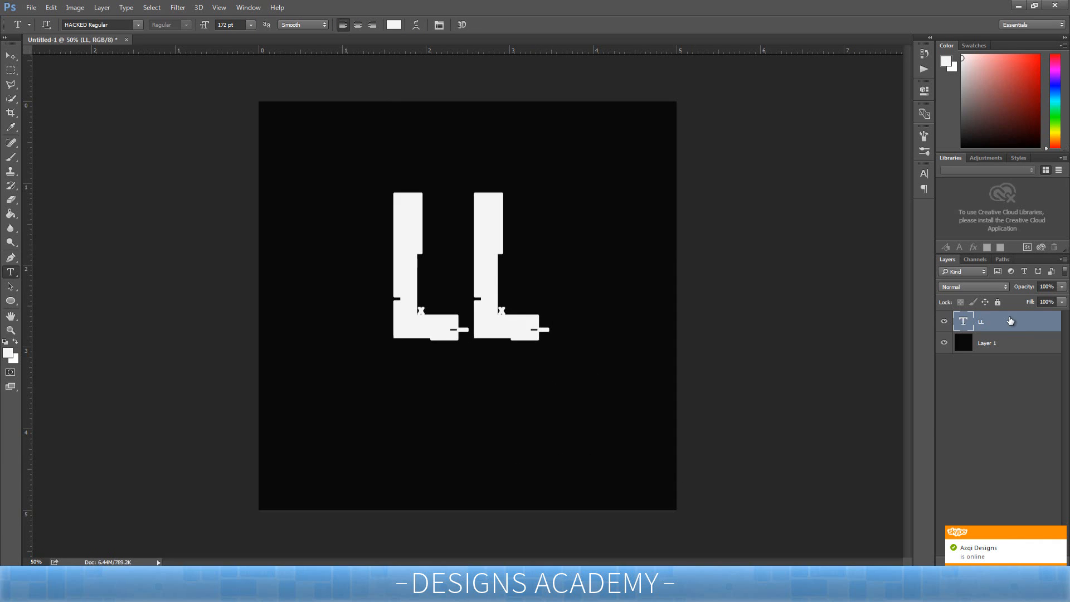
# Step: Move the LL text slightly down and to the left on the canvas
pyautogui.moveTo(479, 329); pyautogui.dragTo(373, 329)
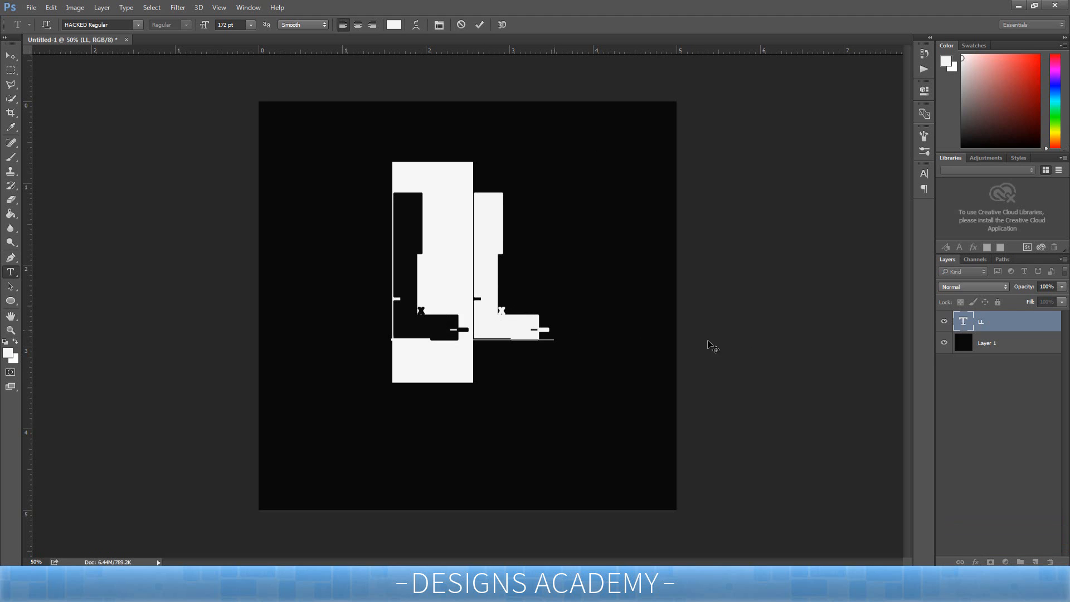
pyautogui.click(1007, 321)
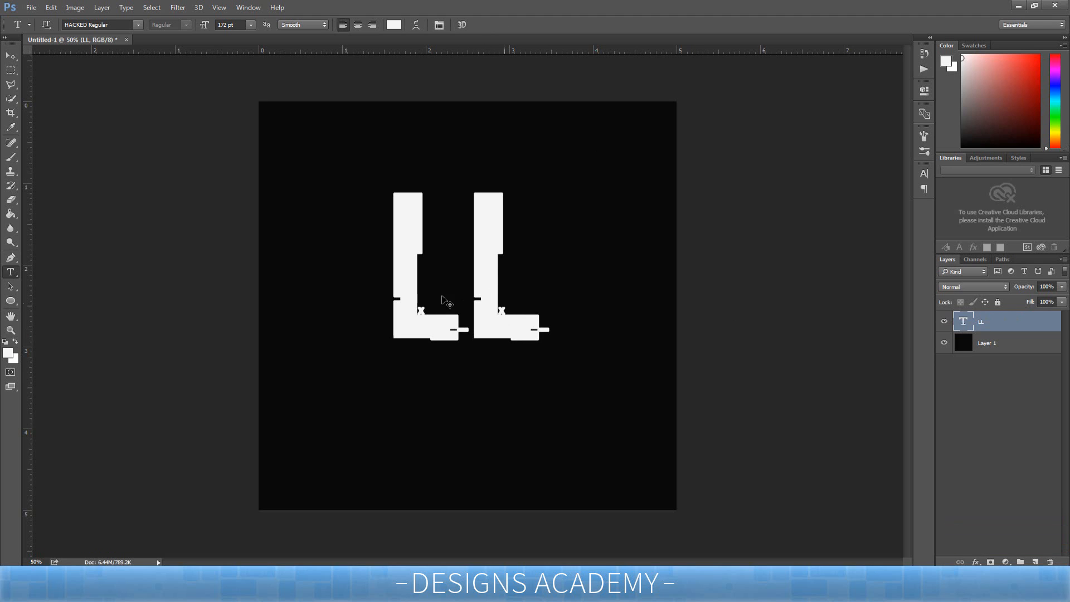
pyautogui.hotkey('ctrl', 't')
pyautogui.moveTo(510, 315); pyautogui.dragTo(472, 350)
pyautogui.press('Return')
# Step: Replace the LL text with "L L", leaving a space between the two letters
pyautogui.press('t')
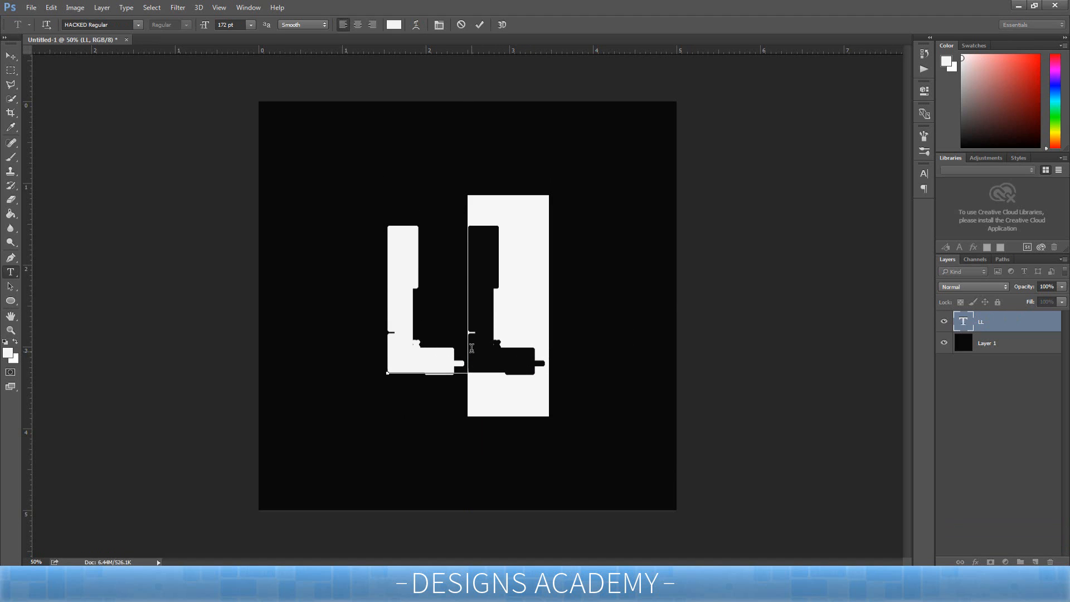
pyautogui.hotkey('alt', 'space')
pyautogui.press('Escape')
pyautogui.press('BackSpace')
pyautogui.moveTo(471, 347); pyautogui.dragTo(382, 353)
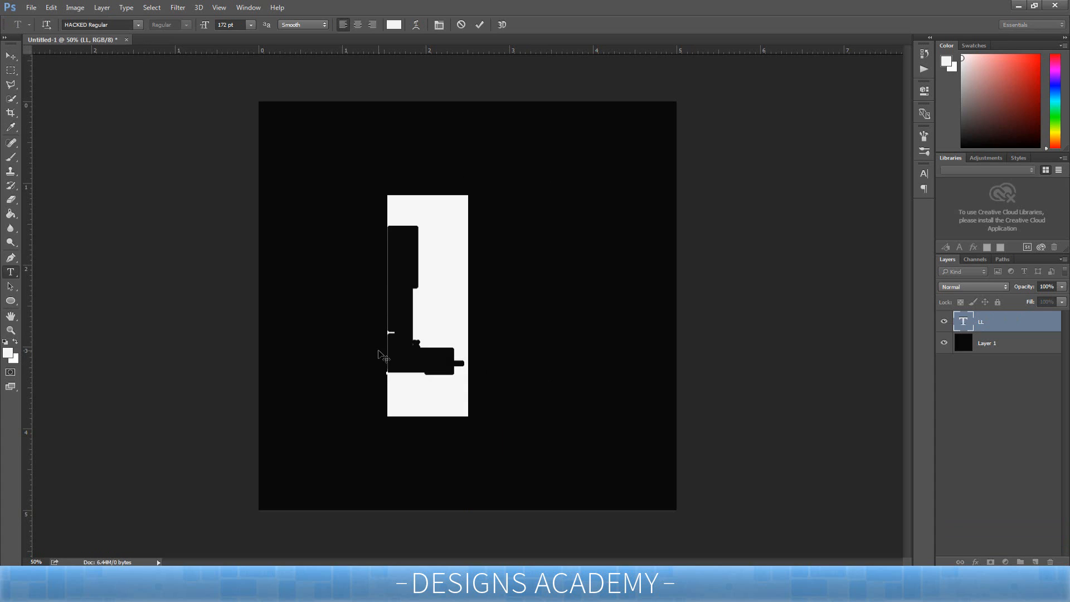
pyautogui.press('BackSpace')
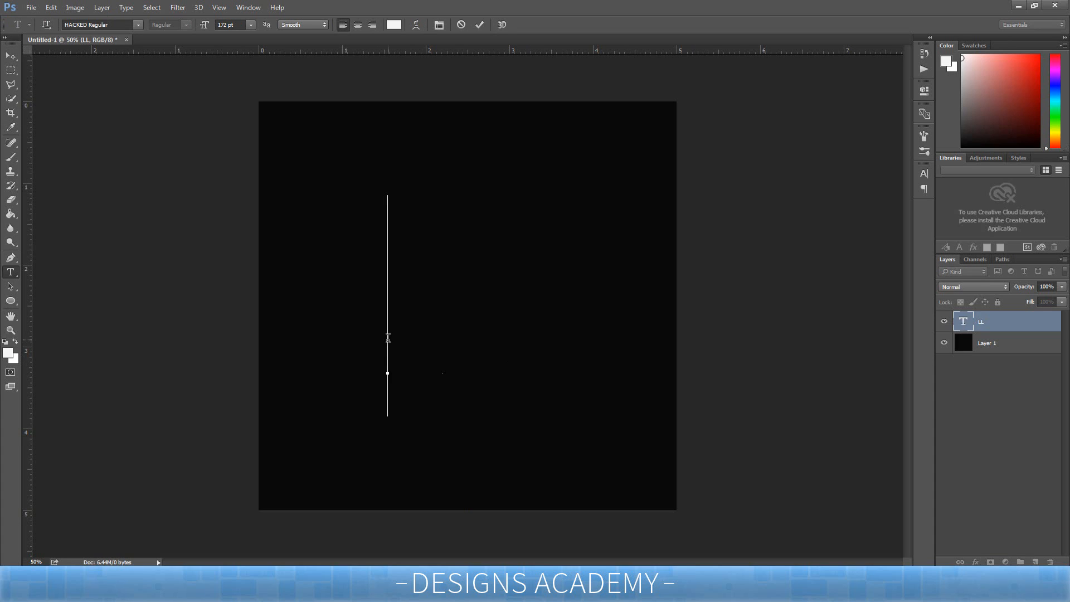
pyautogui.write('L L')
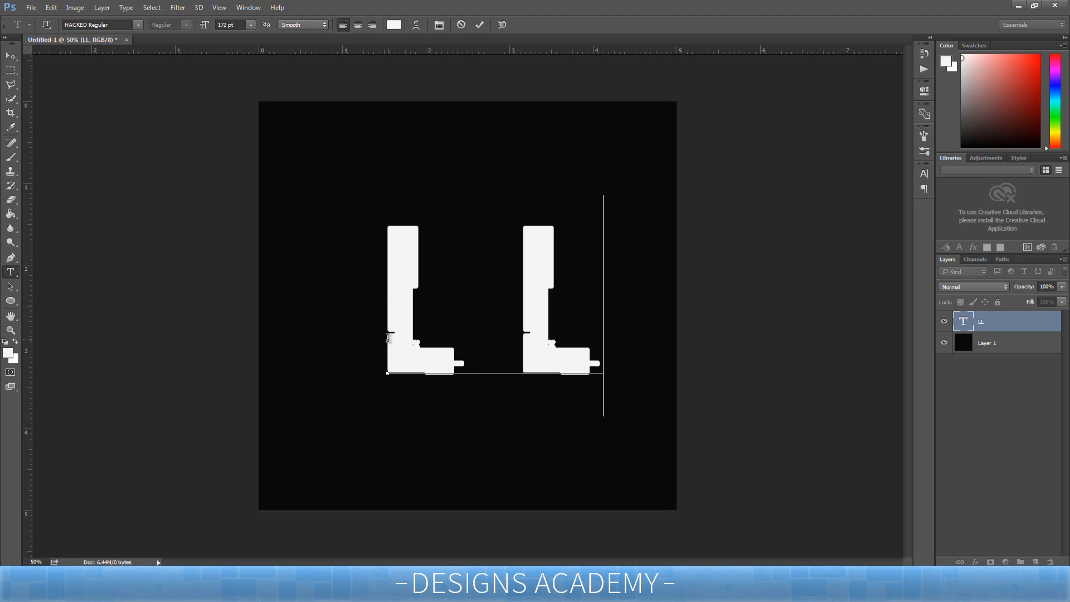
pyautogui.click(982, 328)
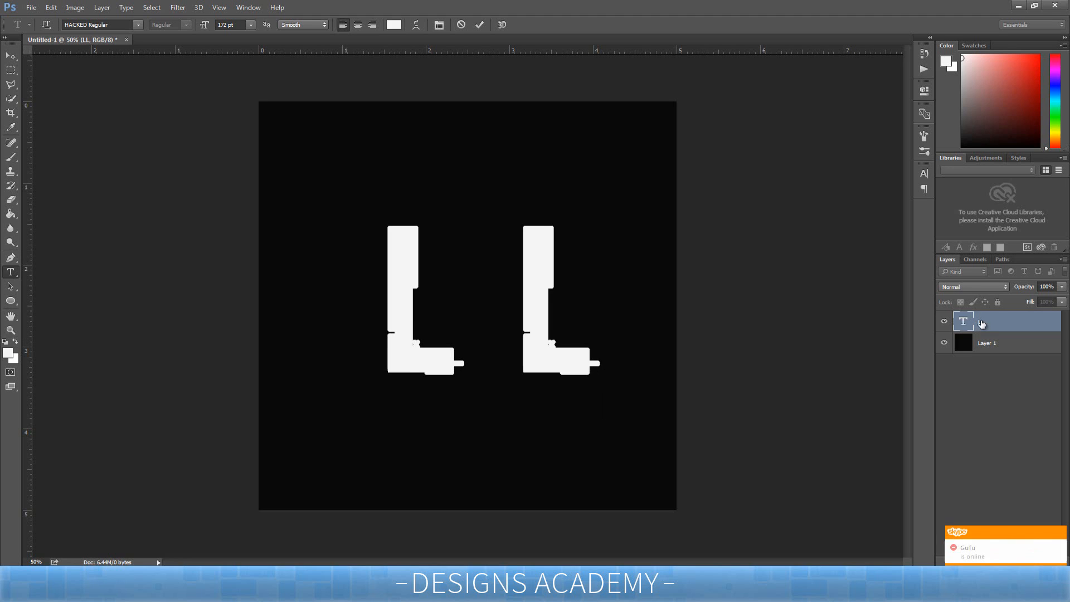
# Step: Delete the second L from the text so only a single letter remains
pyautogui.click(580, 320)
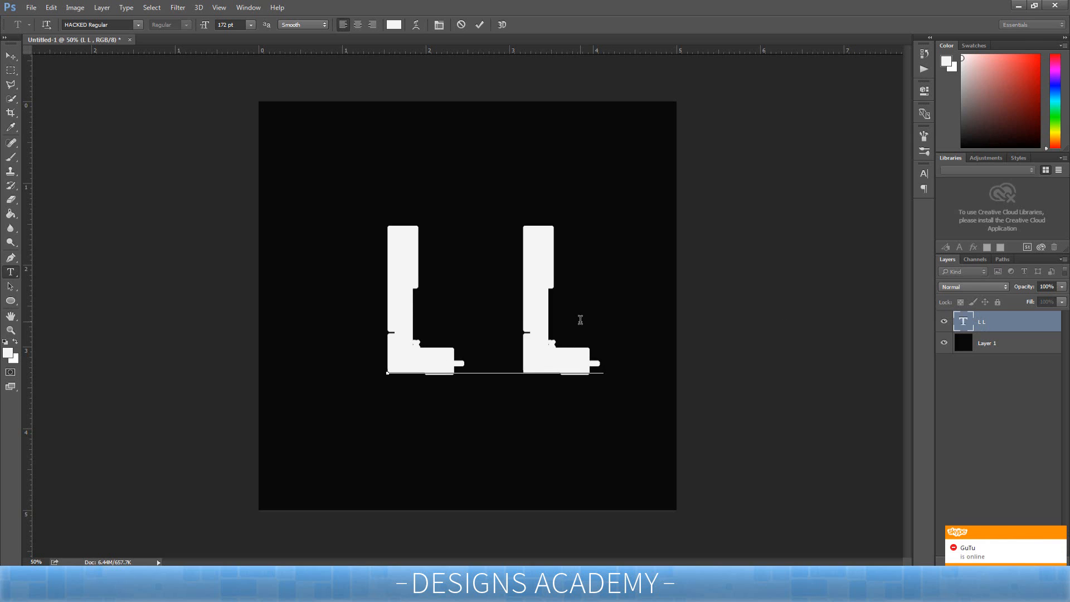
pyautogui.press('BackSpace')
pyautogui.press('BackSpace')
# Step: Change the font of the letter L to AmazDooMLeft Regular
pyautogui.hotkey('ctrl', 'a')
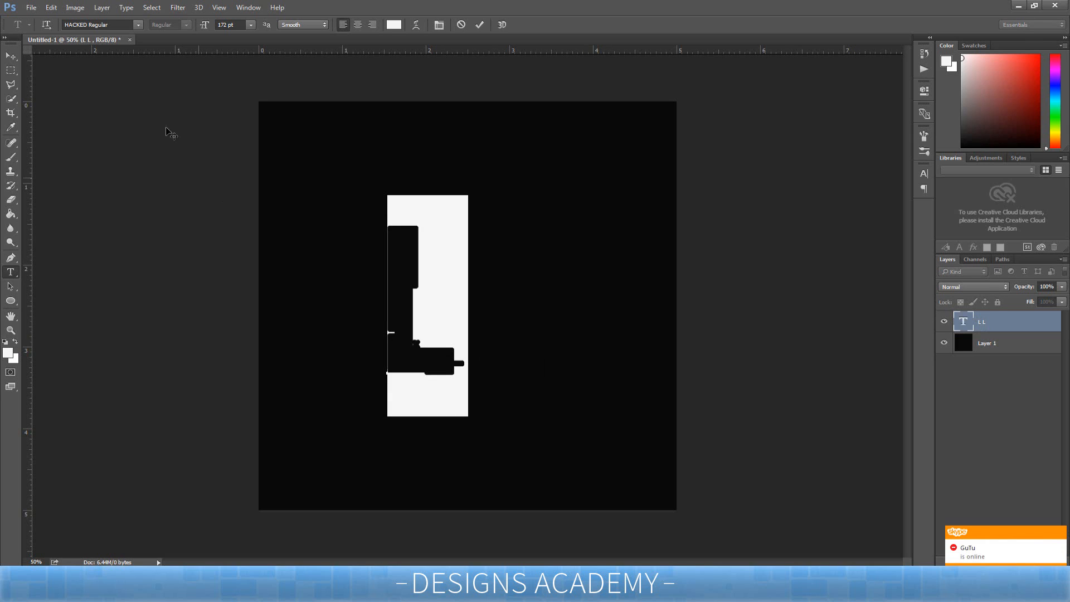
pyautogui.click(139, 24)
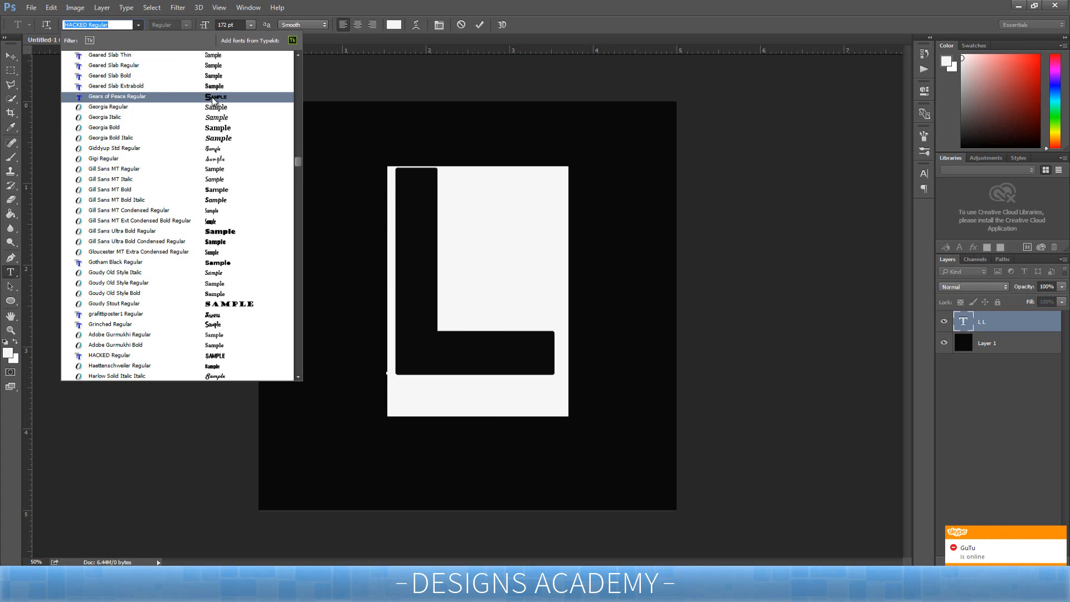
pyautogui.scroll(3, 251, 216)
pyautogui.scroll(5, 245, 211)
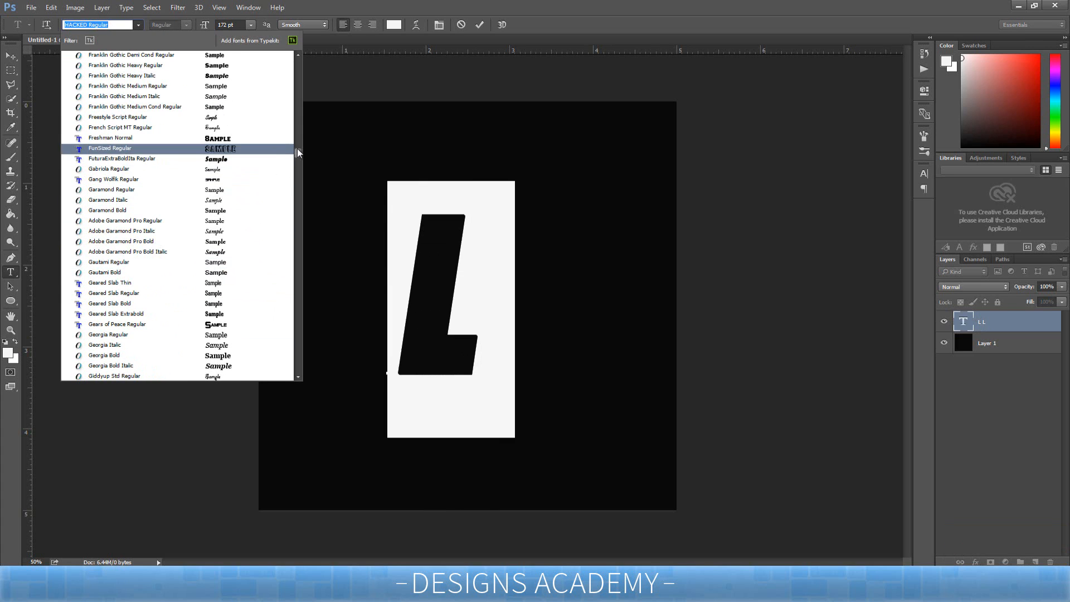
pyautogui.moveTo(297, 148); pyautogui.dragTo(296, 55)
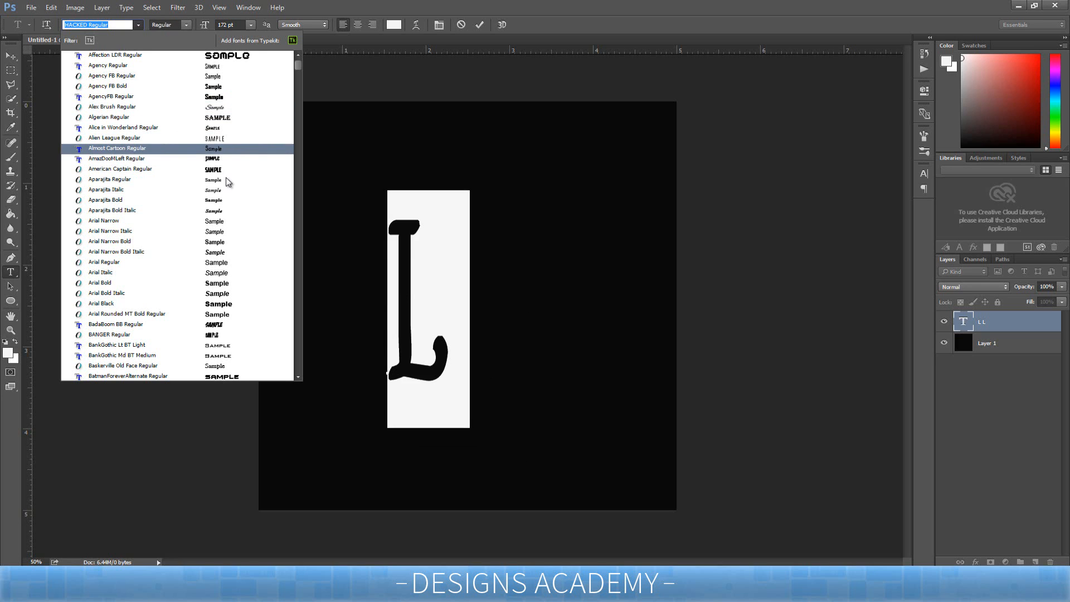
pyautogui.click(226, 160)
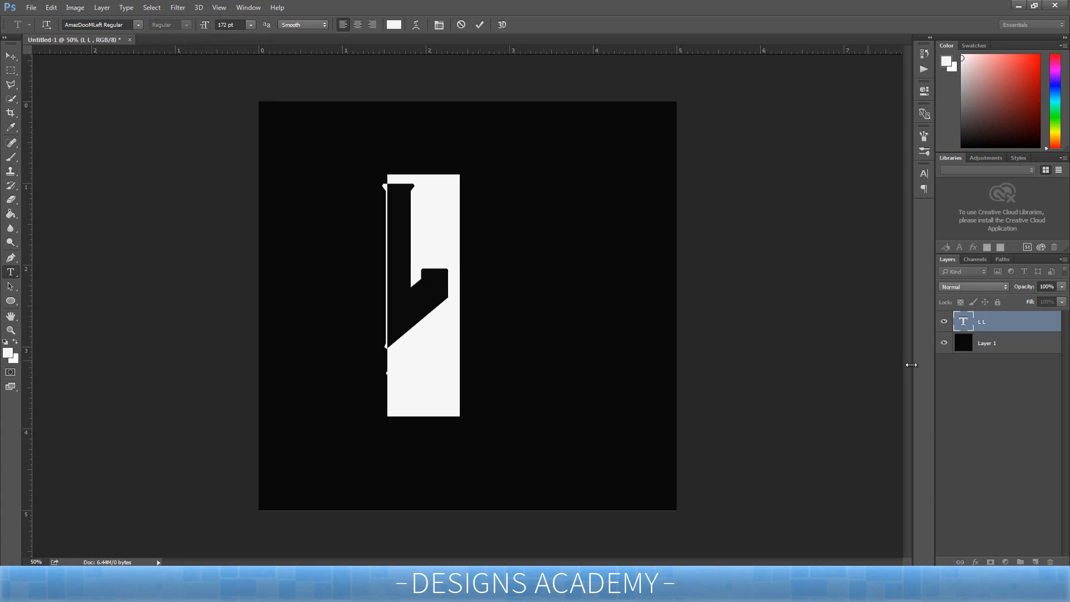
pyautogui.click(978, 319)
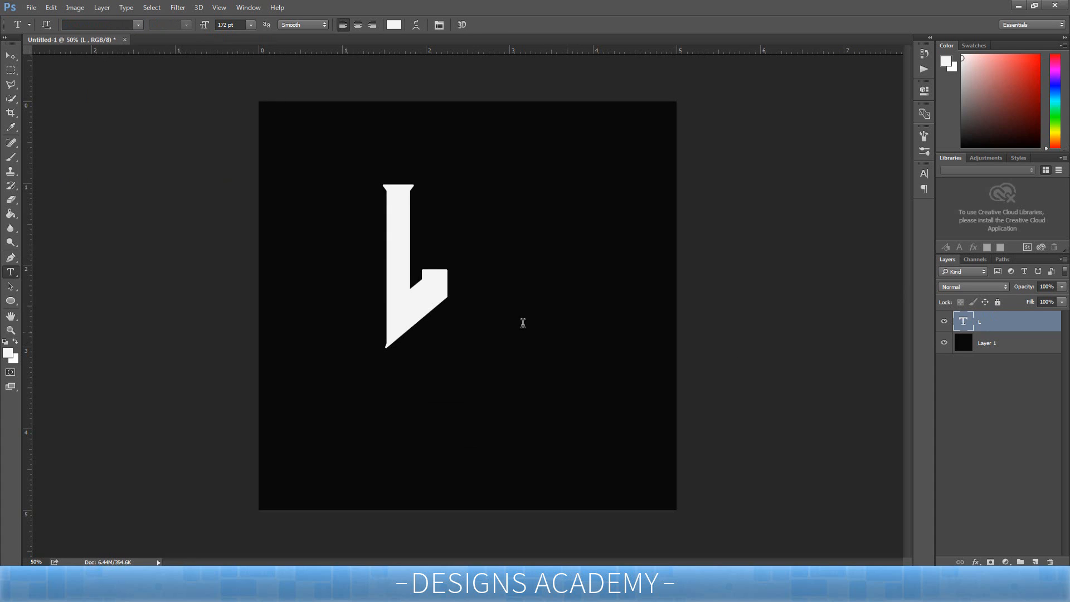
pyautogui.click(944, 321)
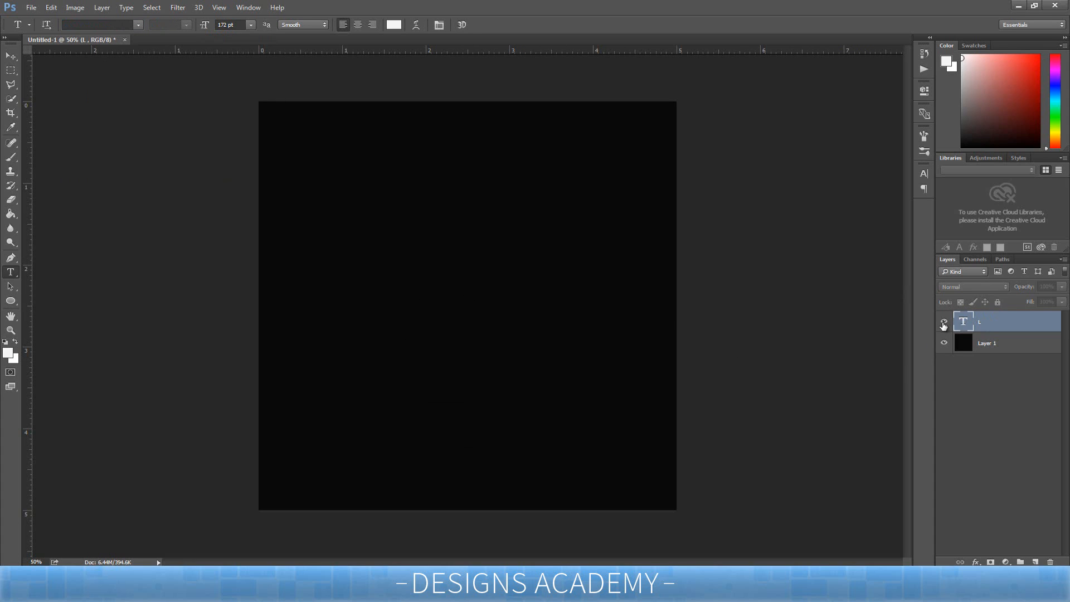
pyautogui.click(944, 321)
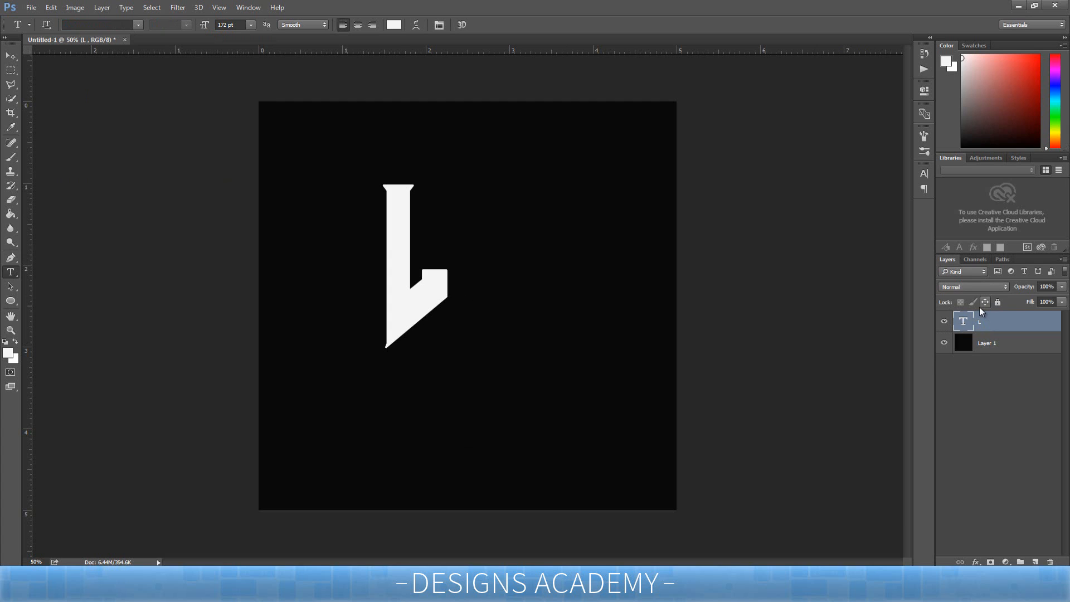
# Step: Duplicate the L text layer and move the copy down and to the right of the original with Free Transform
pyautogui.hotkey('ctrl', 'j')
pyautogui.hotkey('ctrl', 't')
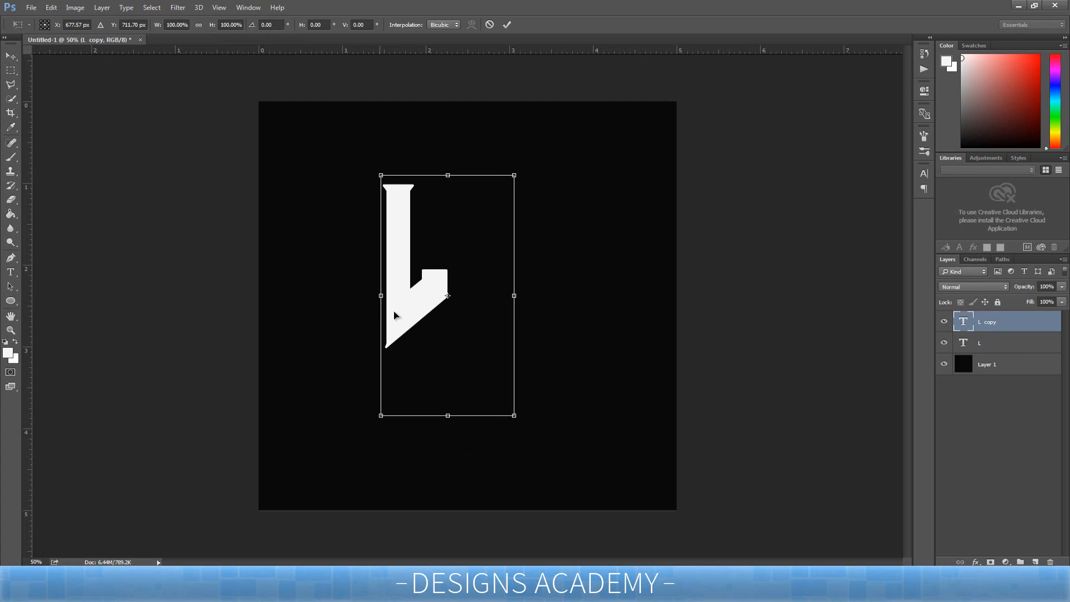
pyautogui.moveTo(449, 319); pyautogui.dragTo(494, 370)
# Step: Flip the L copy vertically and horizontally and place it beneath the original L, leaving a thin diagonal gap between them
pyautogui.rightClick(497, 369)
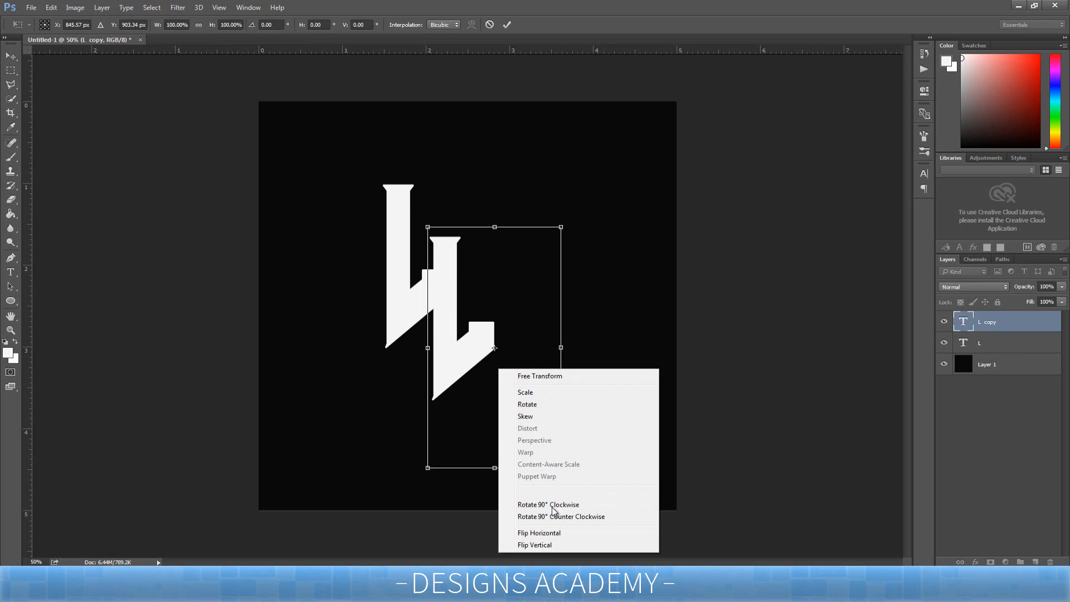
pyautogui.click(538, 545)
pyautogui.moveTo(496, 404); pyautogui.dragTo(421, 405)
pyautogui.rightClick(474, 436)
pyautogui.click(530, 414)
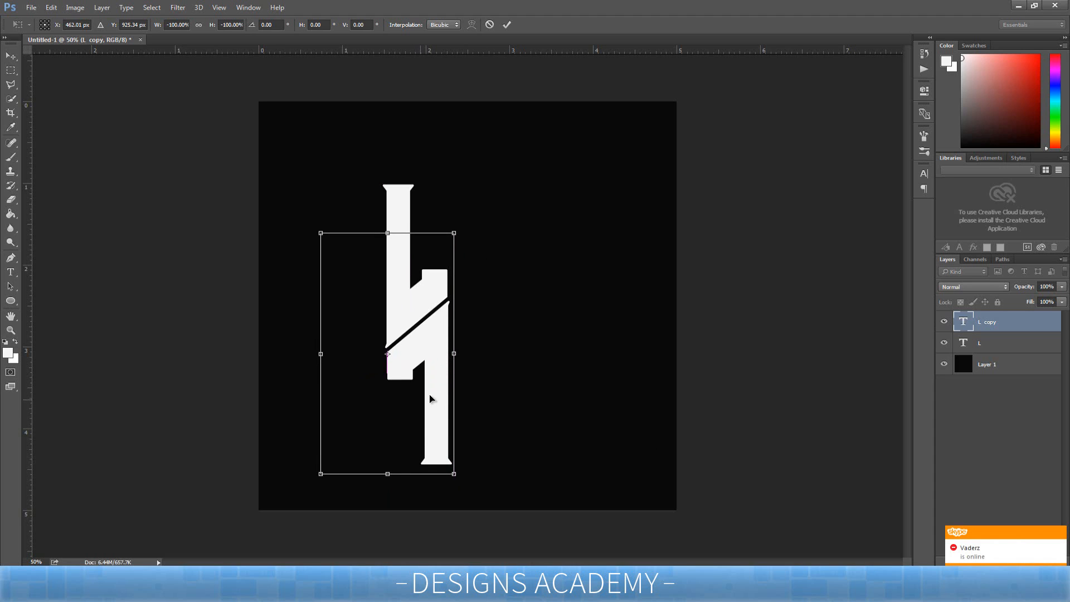
pyautogui.press('Return')
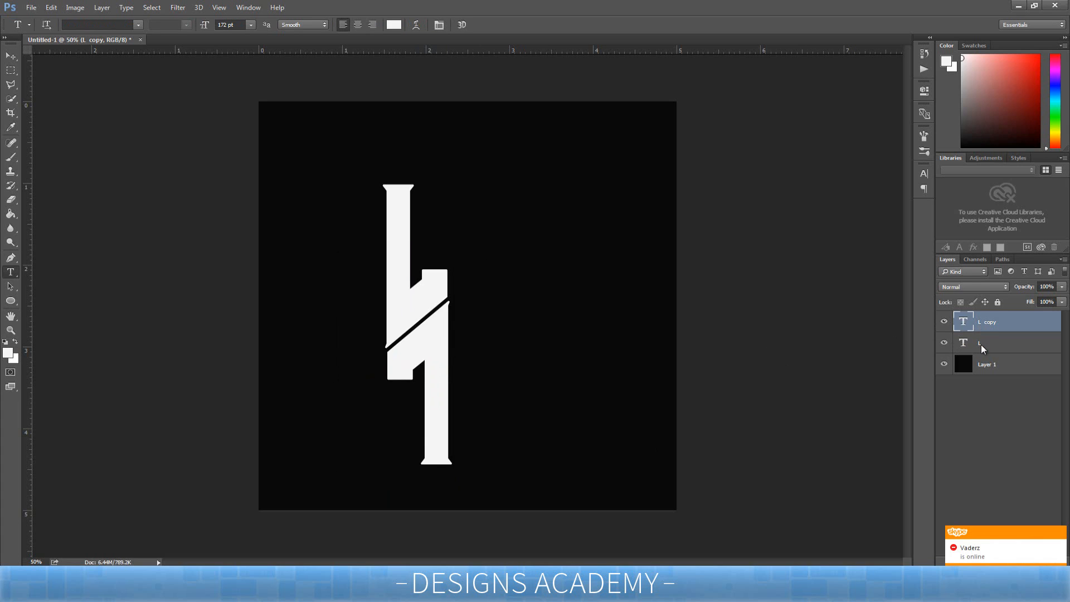
# Step: Transform both L layers together and centre the pair on the canvas at X 750 px, Y 750 px
pyautogui.keyDown('shift'); pyautogui.click(981, 345); pyautogui.keyUp('shift')
pyautogui.hotkey('ctrl', 'r')
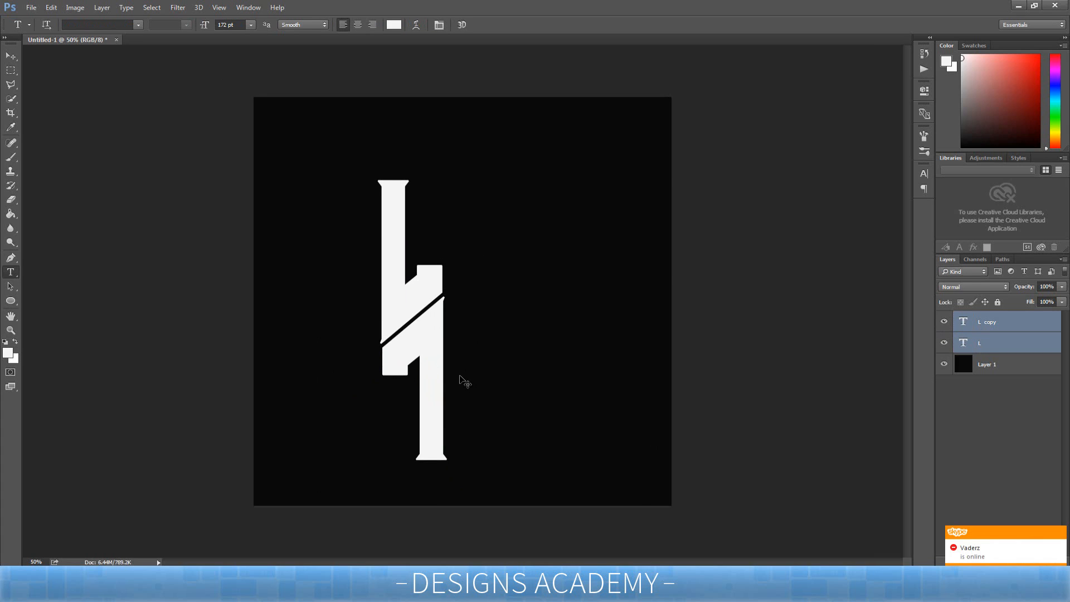
pyautogui.hotkey('ctrl', 'r')
pyautogui.hotkey('ctrl', 't')
pyautogui.moveTo(439, 376); pyautogui.dragTo(484, 353)
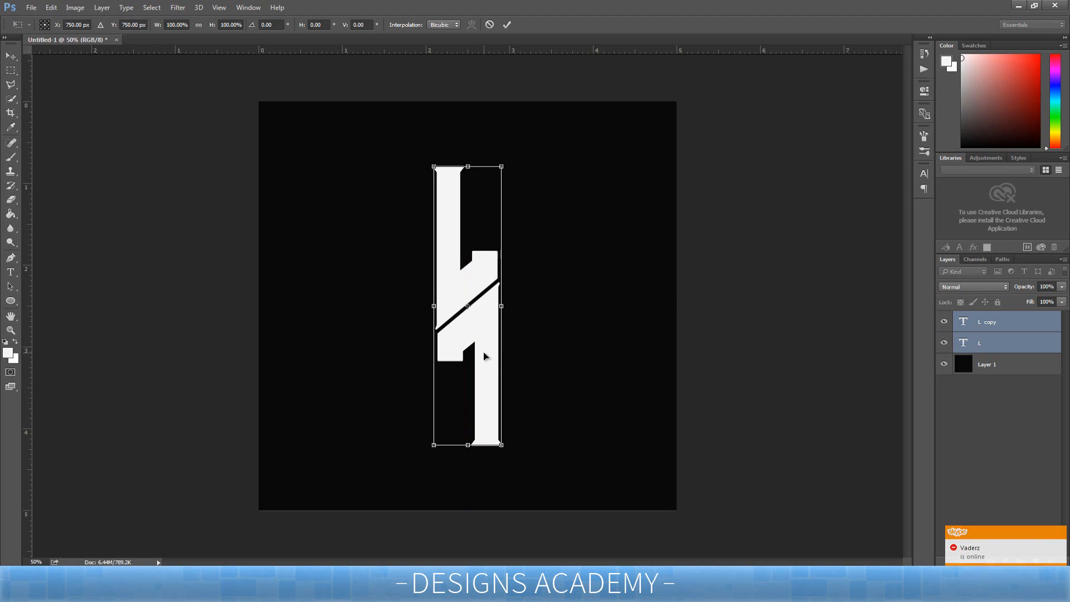
pyautogui.press('Return')
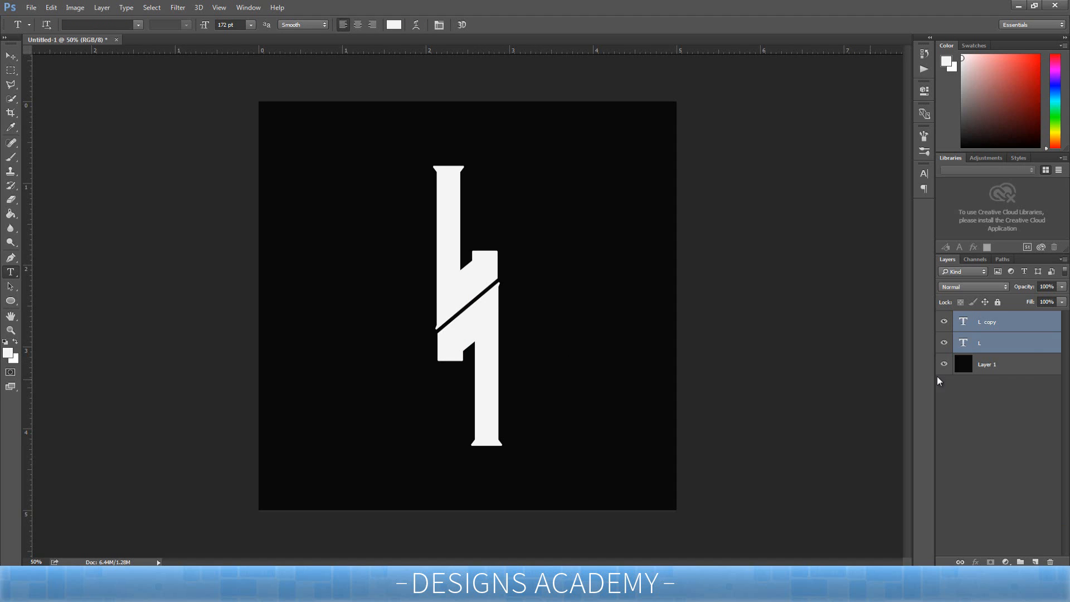
# Step: Duplicate the flipped L copy layer
pyautogui.click(1002, 326)
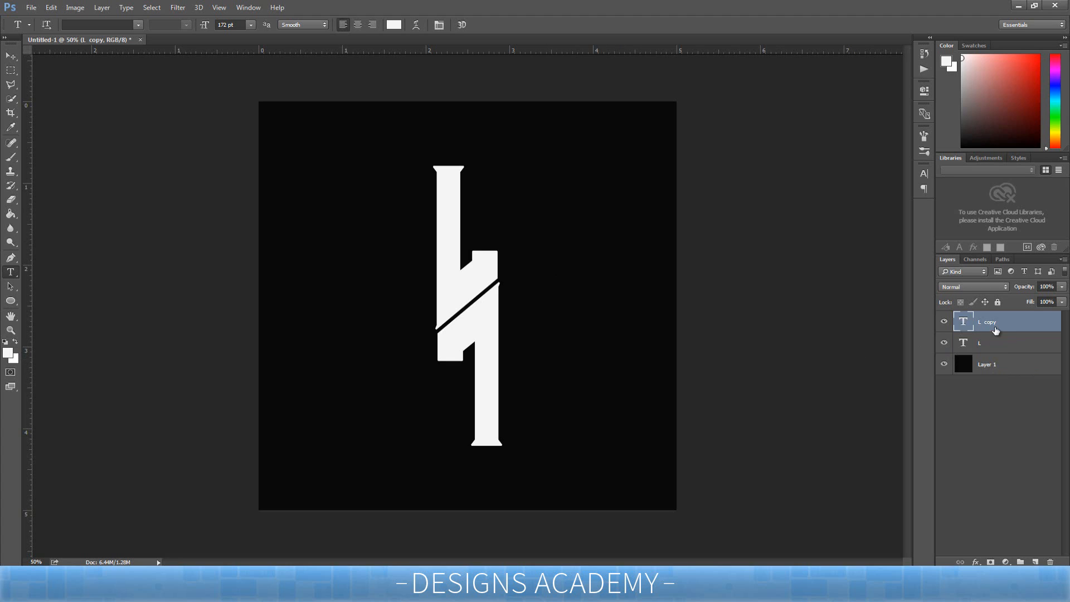
pyautogui.hotkey('ctrl', 'j')
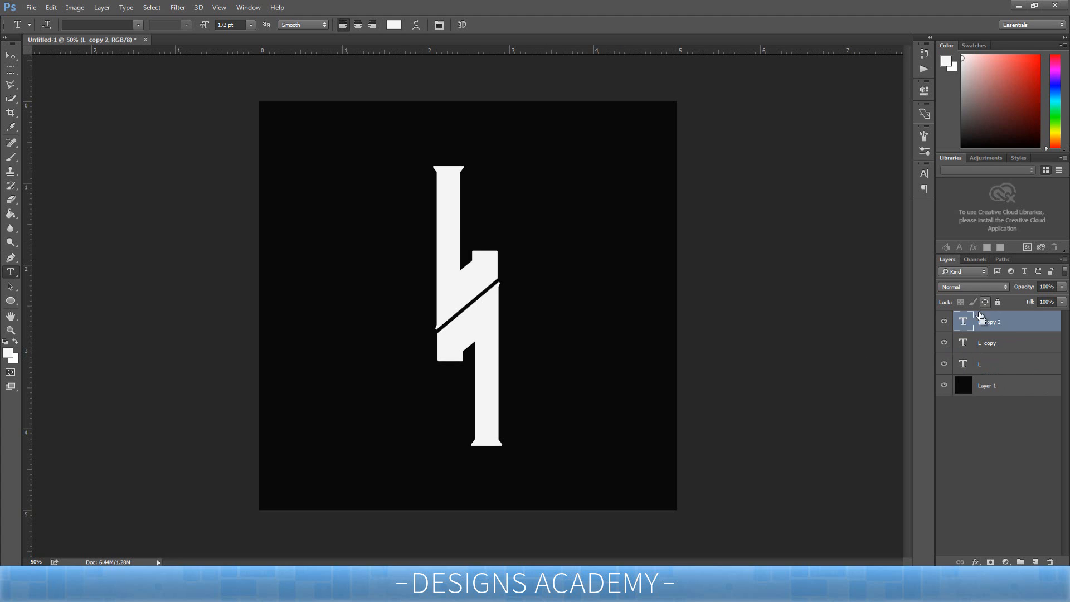
# Step: Try the new duplicate flipped horizontally against the lower L's outer edge, and undo the transform
pyautogui.hotkey('ctrl', 't')
pyautogui.moveTo(493, 368); pyautogui.dragTo(565, 368)
pyautogui.rightClick(537, 359)
pyautogui.click(578, 521)
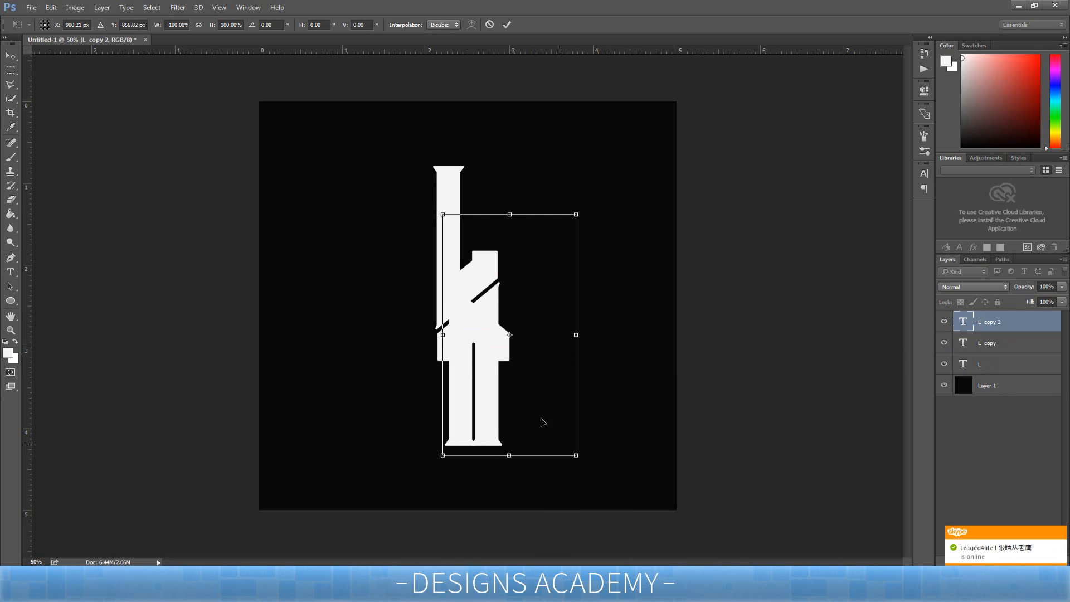
pyautogui.moveTo(514, 393); pyautogui.dragTo(574, 384)
pyautogui.press('Left')
pyautogui.press('Left')
pyautogui.press('Left')
pyautogui.press('Left')
pyautogui.press('Left')
pyautogui.press('Left')
pyautogui.press('Left')
pyautogui.press('Left')
pyautogui.press('Left')
pyautogui.press('Left')
pyautogui.press('Left')
pyautogui.press('Left')
pyautogui.press('Left')
pyautogui.press('Left')
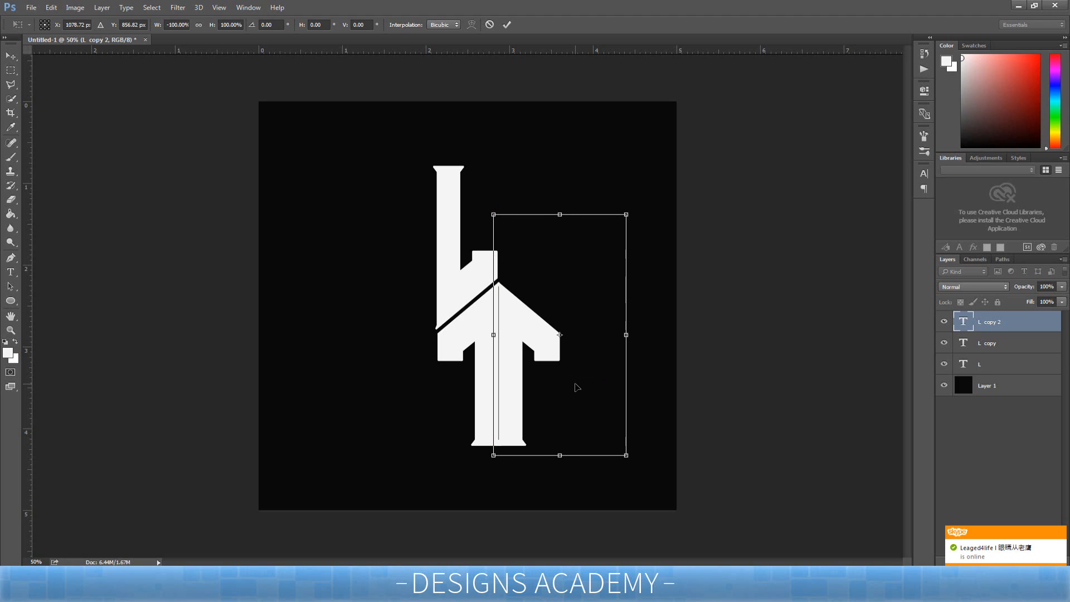
pyautogui.press('Return')
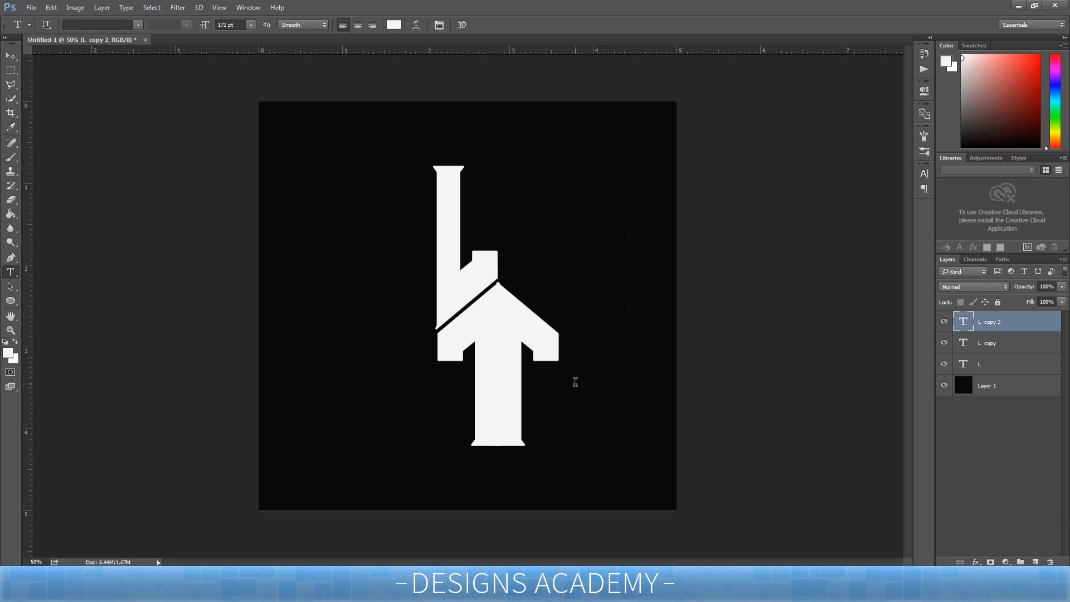
pyautogui.hotkey('ctrl', 'z')
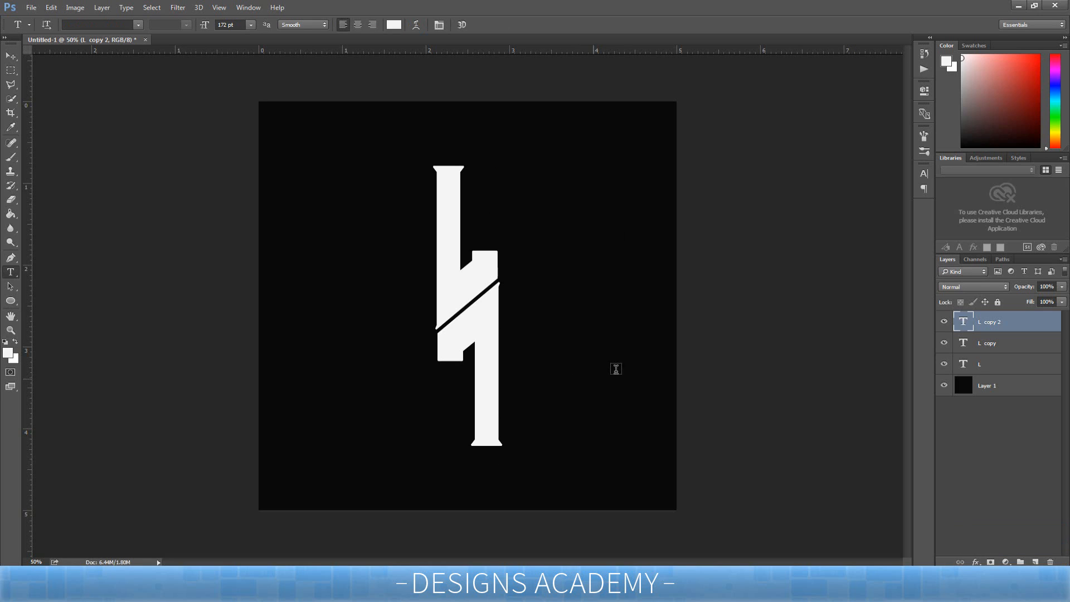
# Step: Move the new duplicate above the original L's foot with a thin horizontal gap, at about X 766 px, Y 438 px
pyautogui.hotkey('ctrl', 't')
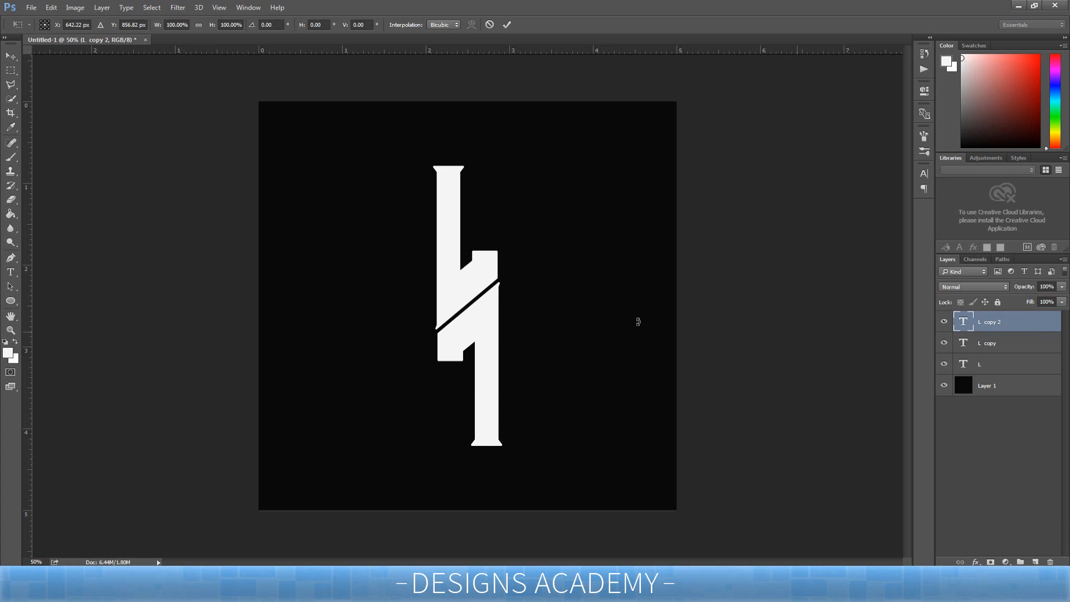
pyautogui.moveTo(478, 389); pyautogui.dragTo(400, 313)
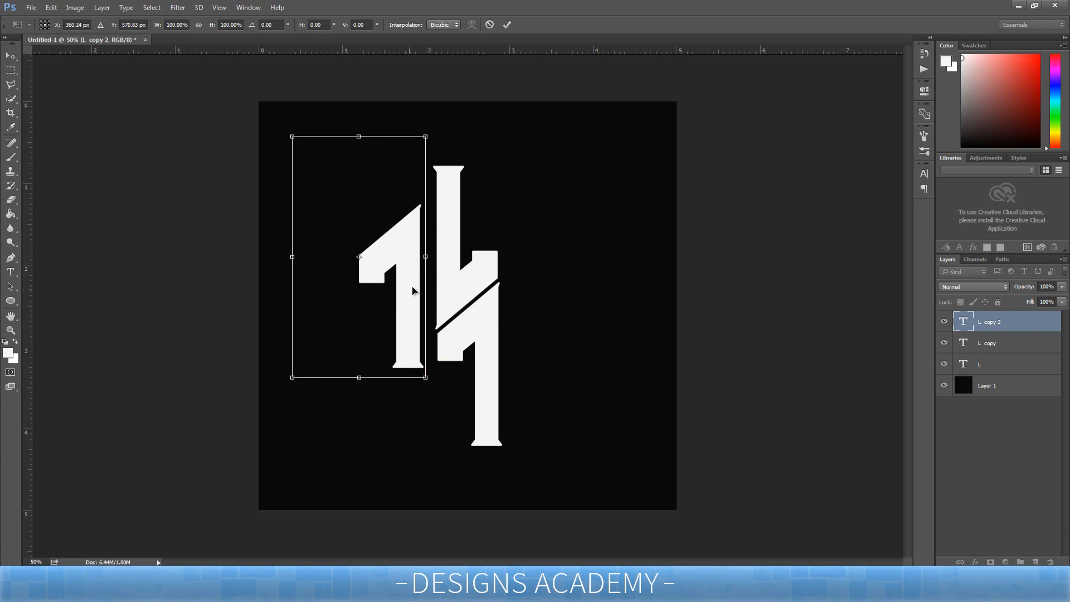
pyautogui.rightClick(402, 307)
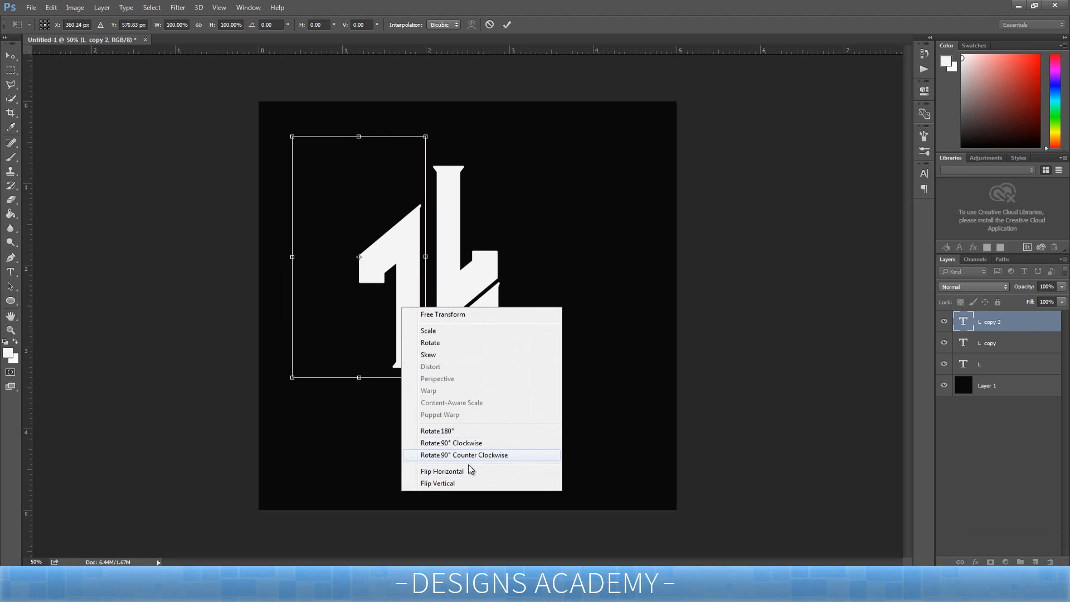
pyautogui.click(380, 306)
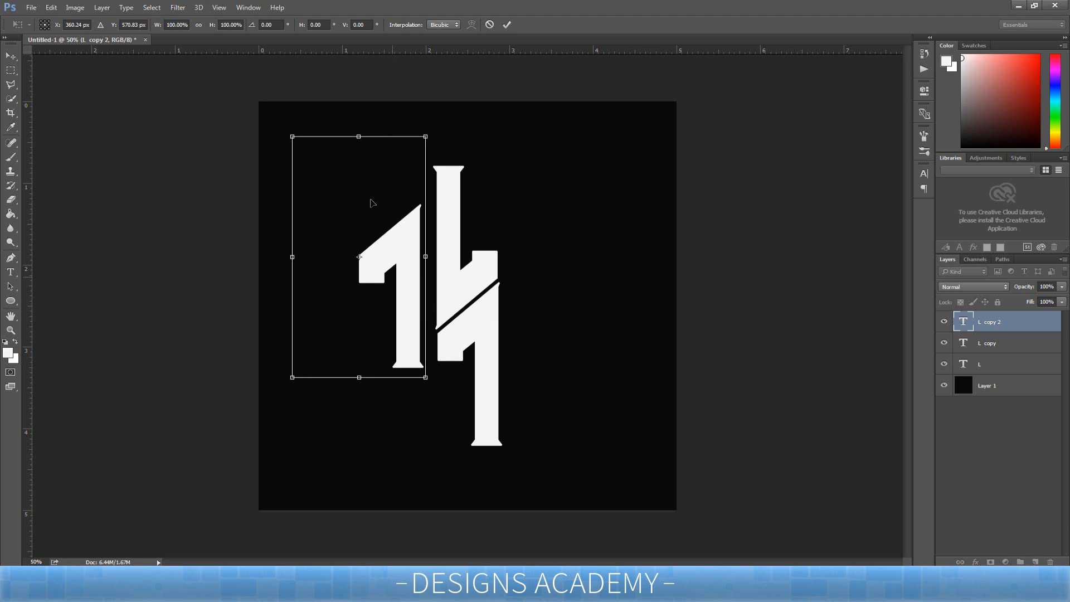
pyautogui.moveTo(382, 318); pyautogui.dragTo(498, 283)
pyautogui.press('Right')
pyautogui.press('Right')
pyautogui.press('Right')
pyautogui.press('Right')
pyautogui.press('Right')
pyautogui.press('Right')
pyautogui.press('Right')
pyautogui.press('Right')
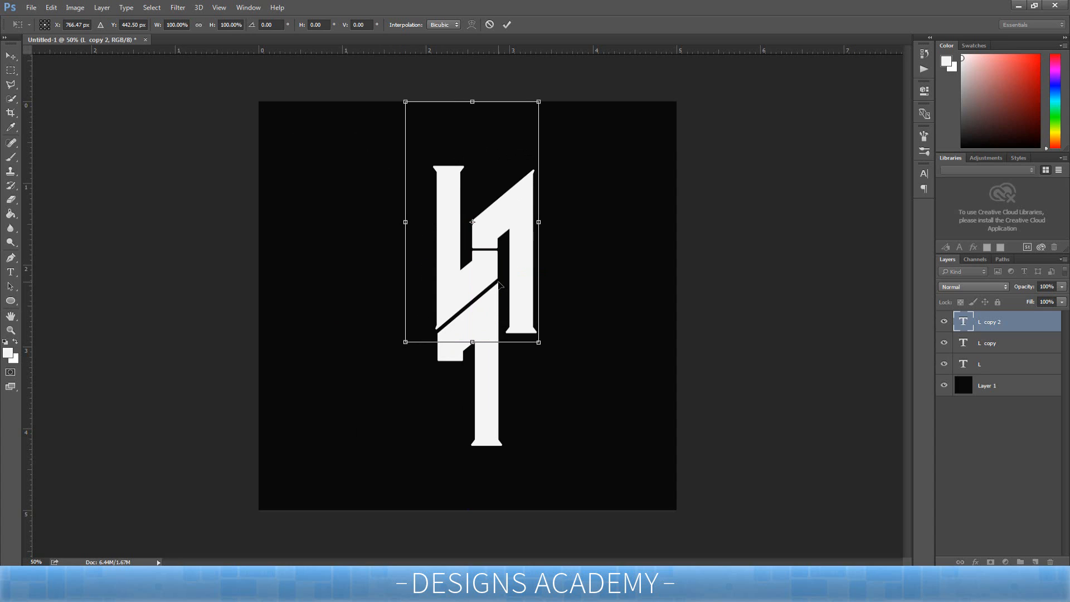
pyautogui.press('Up')
pyautogui.press('Up')
pyautogui.press('Up')
pyautogui.press('Up')
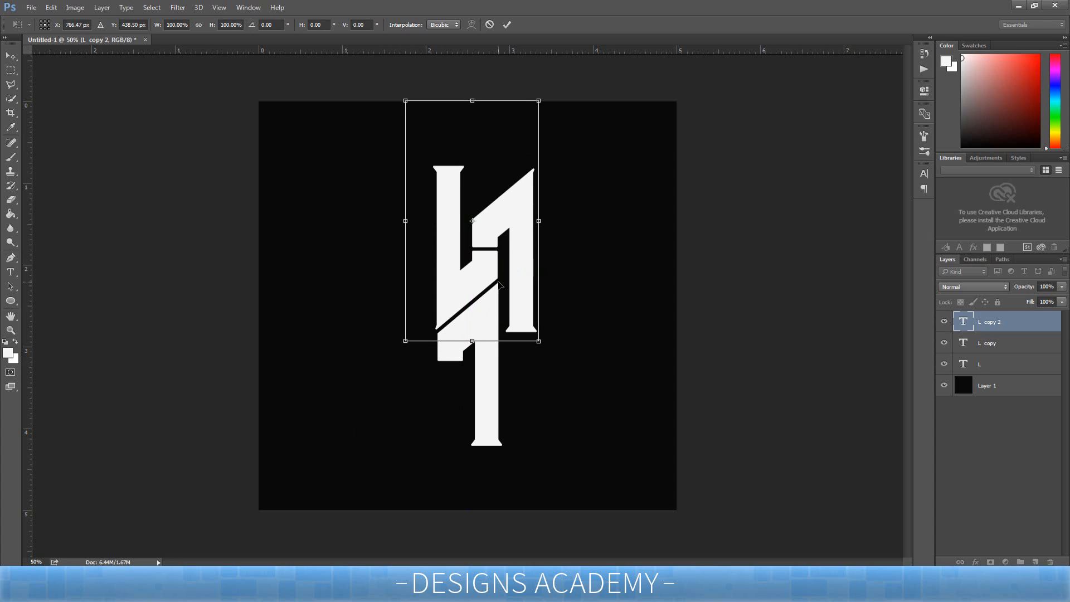
pyautogui.press('Return')
pyautogui.press('t')
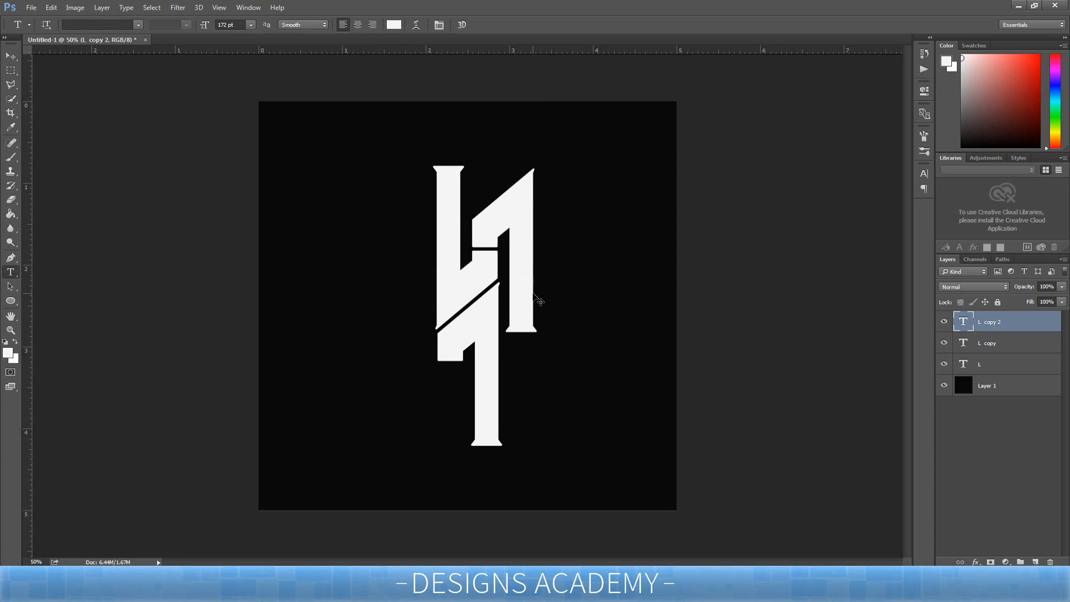
# Step: Duplicate the upper flipped L, move the copy to the left of the logo, and flip it horizontally and vertically
pyautogui.hotkey('ctrl', 'j')
pyautogui.hotkey('ctrl', 't')
pyautogui.moveTo(486, 342); pyautogui.dragTo(376, 458)
pyautogui.rightClick(397, 225)
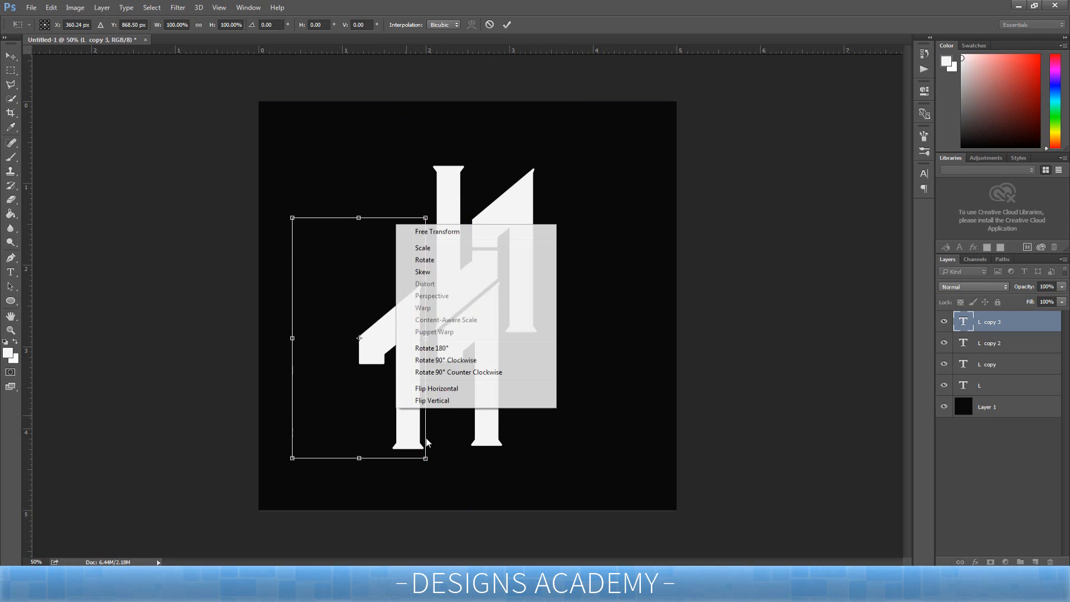
pyautogui.click(443, 389)
pyautogui.rightClick(385, 397)
pyautogui.click(412, 373)
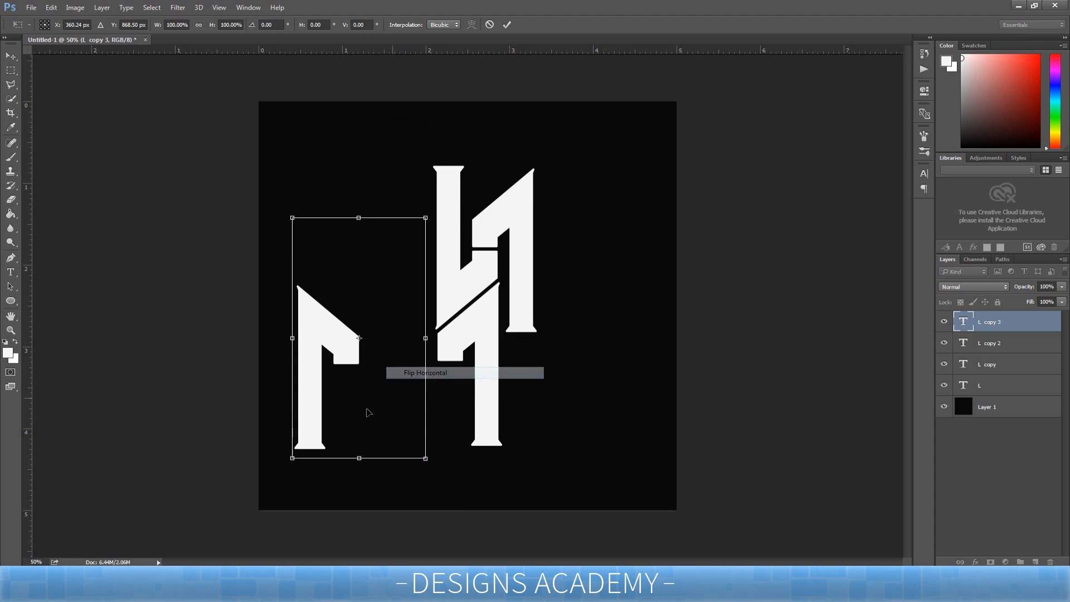
pyautogui.rightClick(366, 409)
pyautogui.click(402, 348)
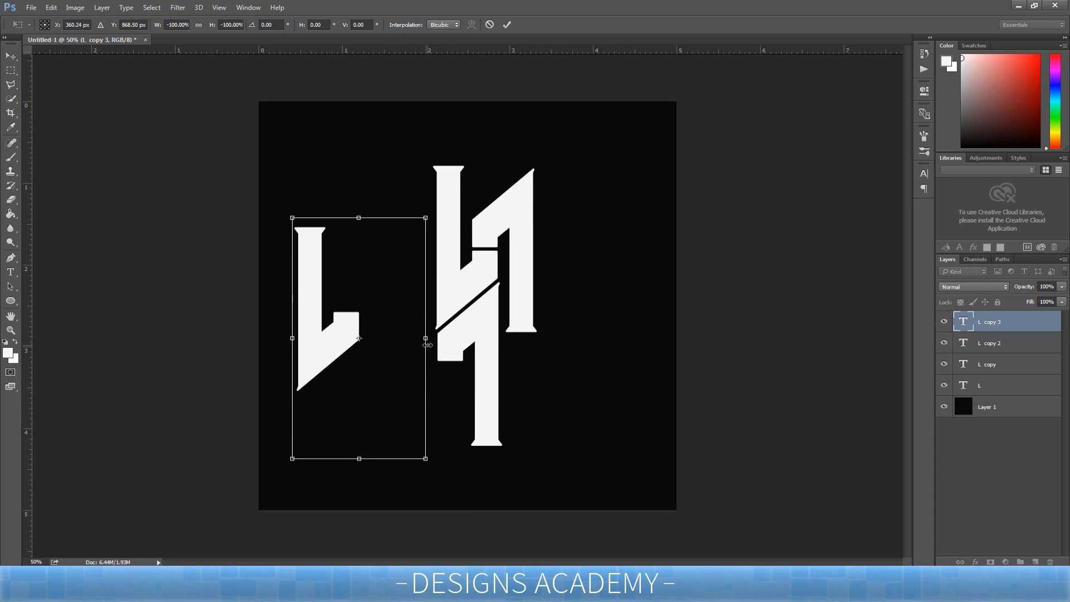
# Step: Position the upright copy beneath the lower flipped L's foot with a thin gap, at about X 734 px, Y 1060 px
pyautogui.moveTo(402, 384); pyautogui.dragTo(508, 415)
pyautogui.press('Right')
pyautogui.press('Right')
pyautogui.press('Right')
pyautogui.press('Right')
pyautogui.press('Right')
pyautogui.press('Right')
pyautogui.press('Right')
pyautogui.press('Right')
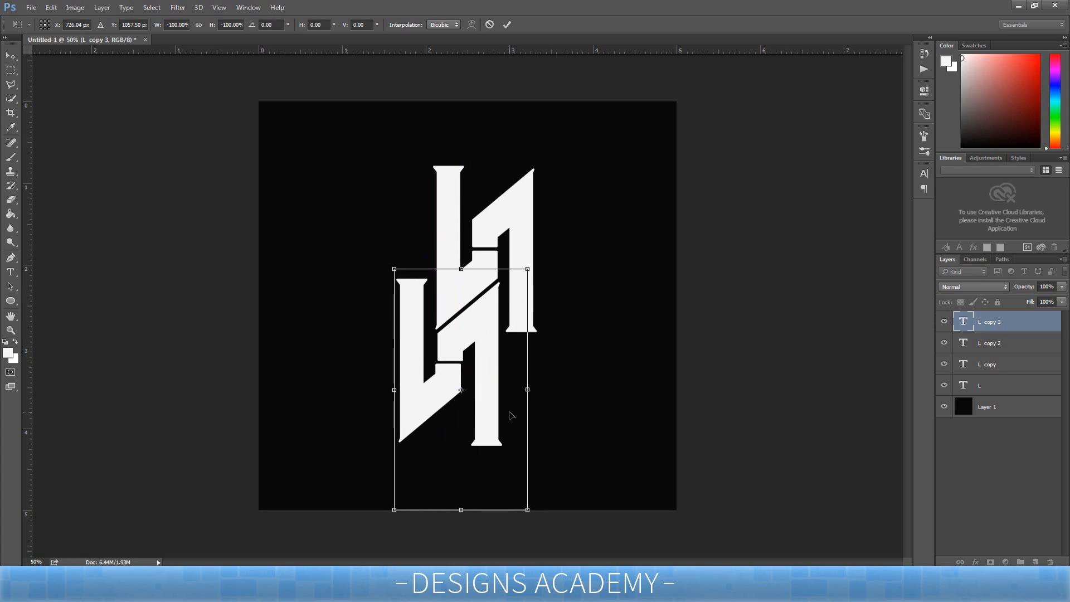
pyautogui.press('Right')
pyautogui.press('Right')
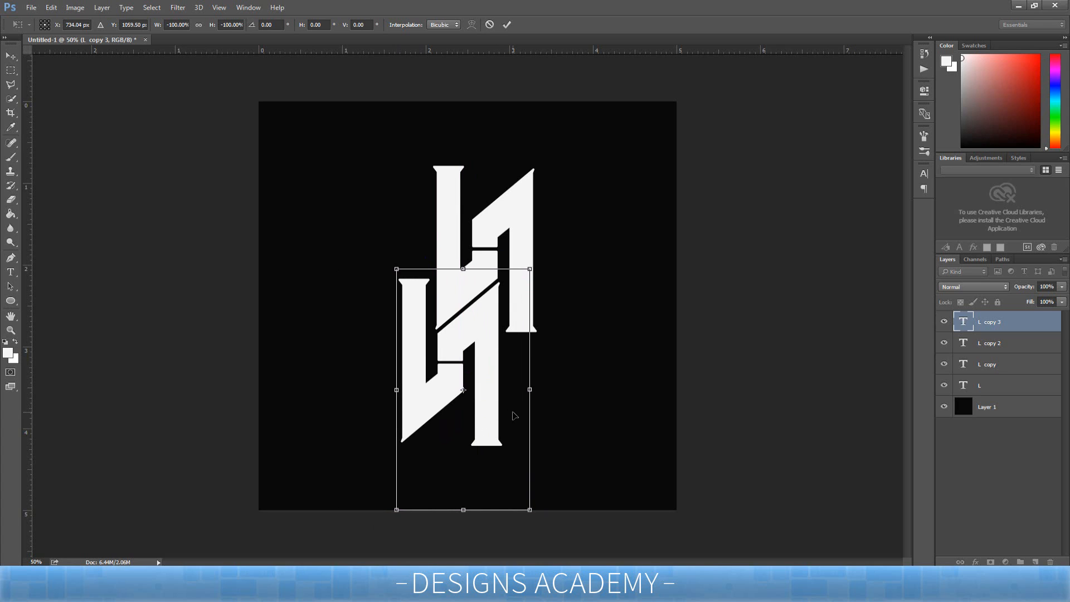
pyautogui.press('Up')
pyautogui.press('Up')
pyautogui.press('Down')
pyautogui.press('Down')
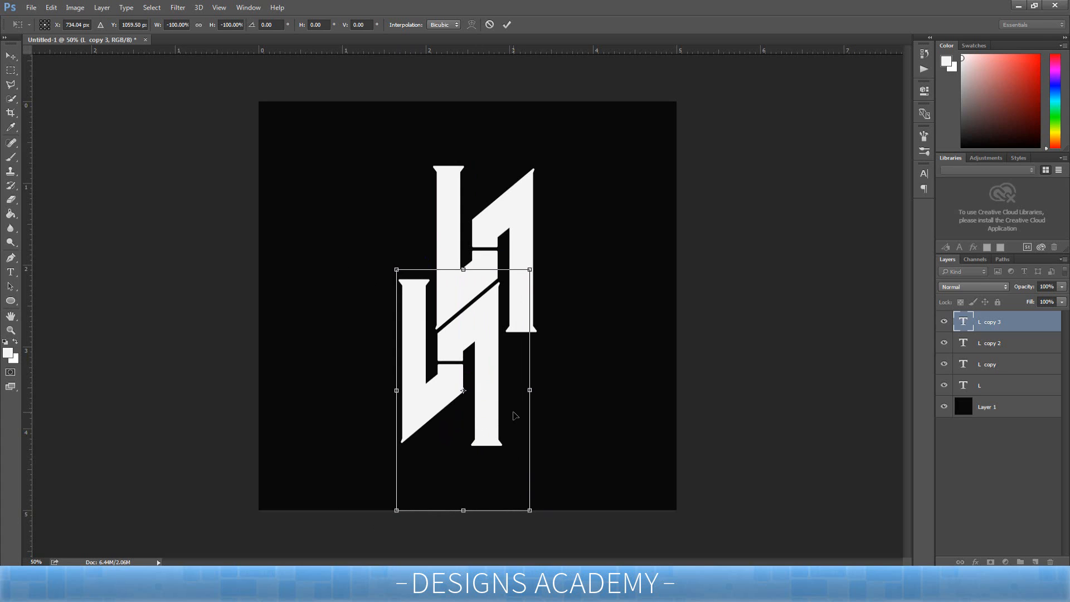
pyautogui.press('Return')
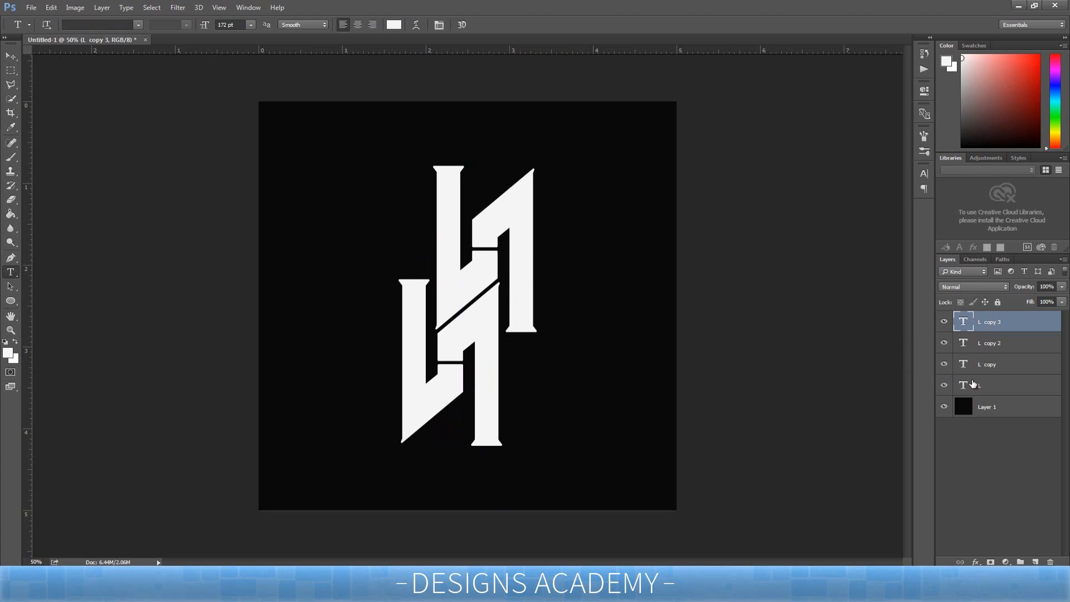
# Step: Try rotating all four L layers together 90° clockwise, and undo the rotation
pyautogui.keyDown('shift'); pyautogui.click(999, 385); pyautogui.keyUp('shift')
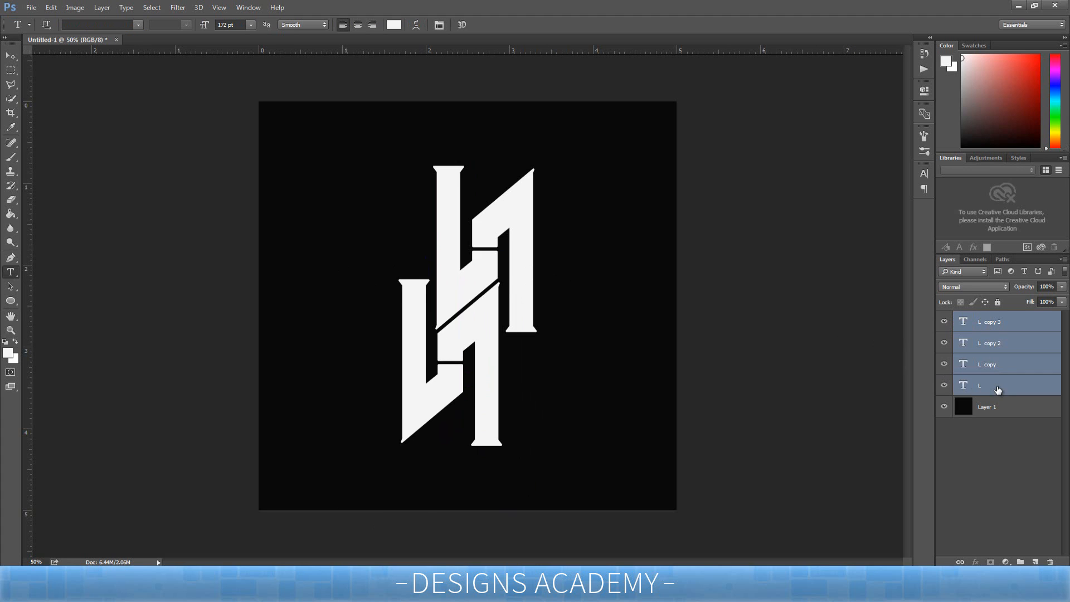
pyautogui.hotkey('ctrl', 't')
pyautogui.rightClick(473, 339)
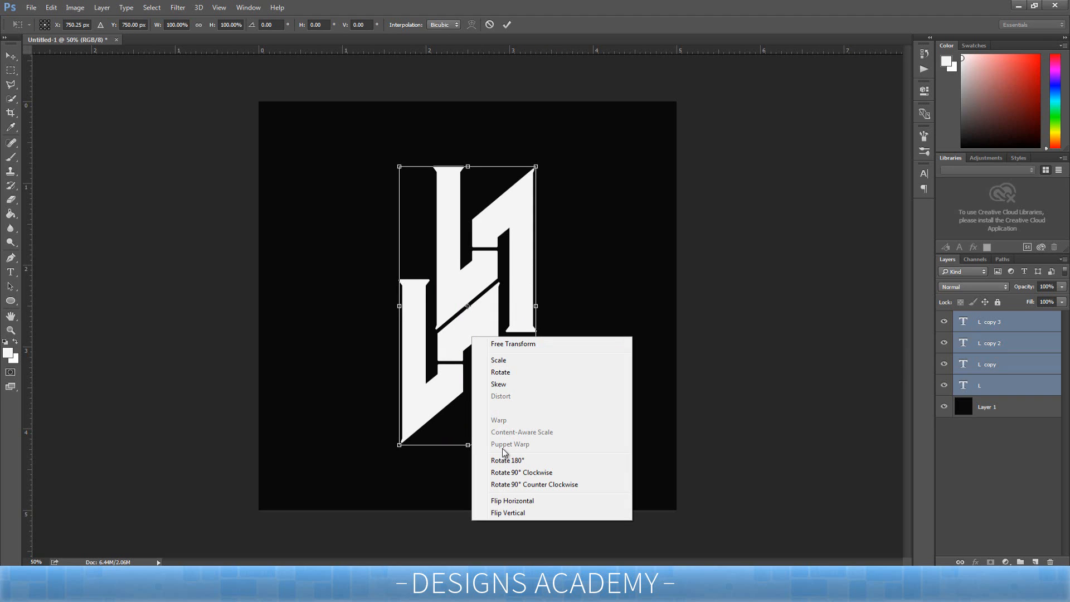
pyautogui.click(523, 478)
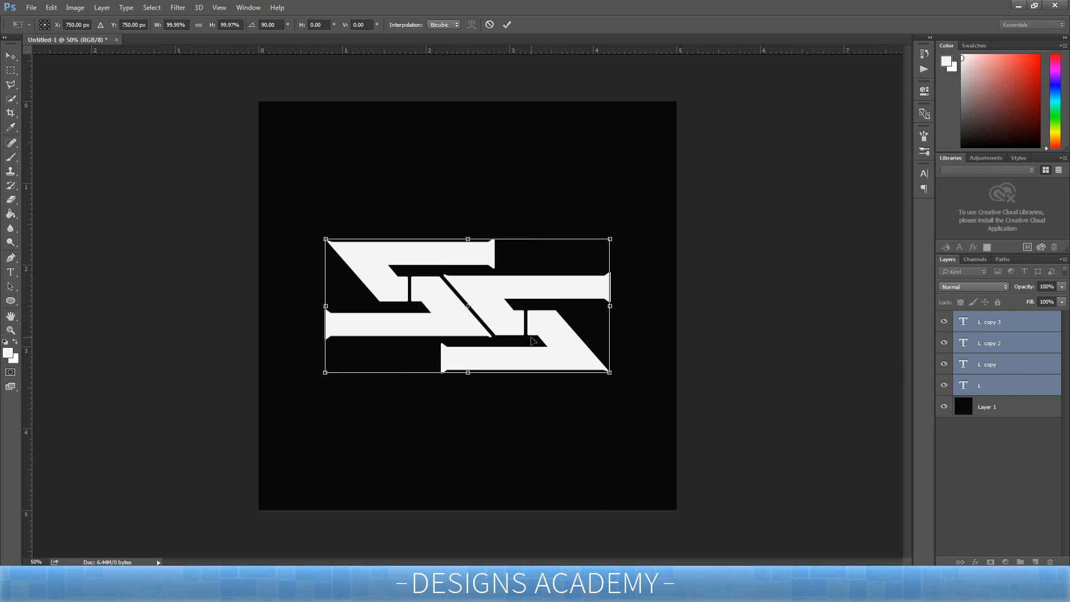
pyautogui.press('t')
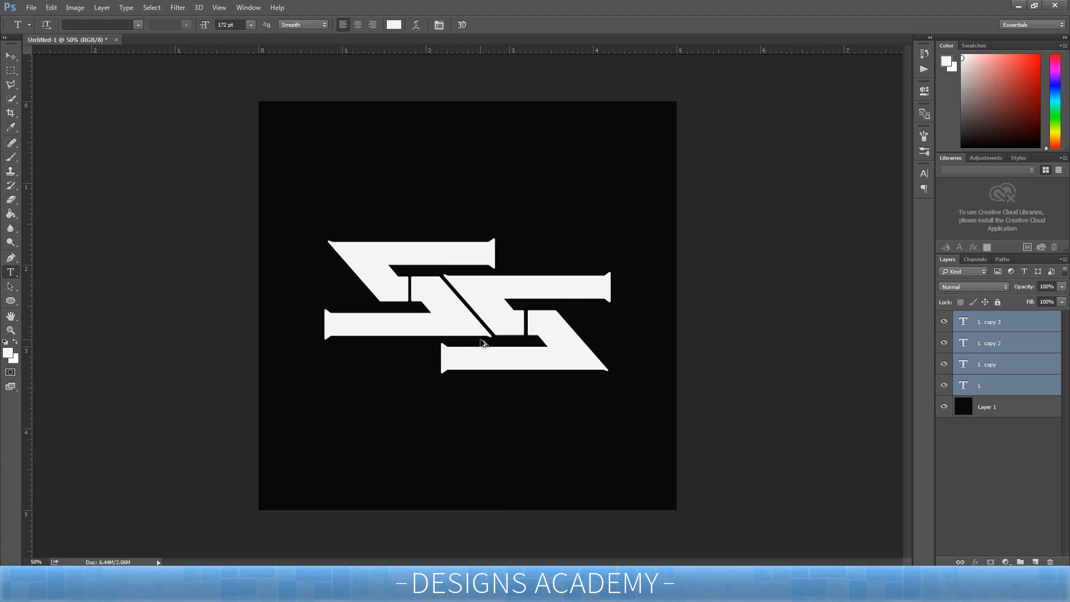
pyautogui.hotkey('ctrl', 'z')
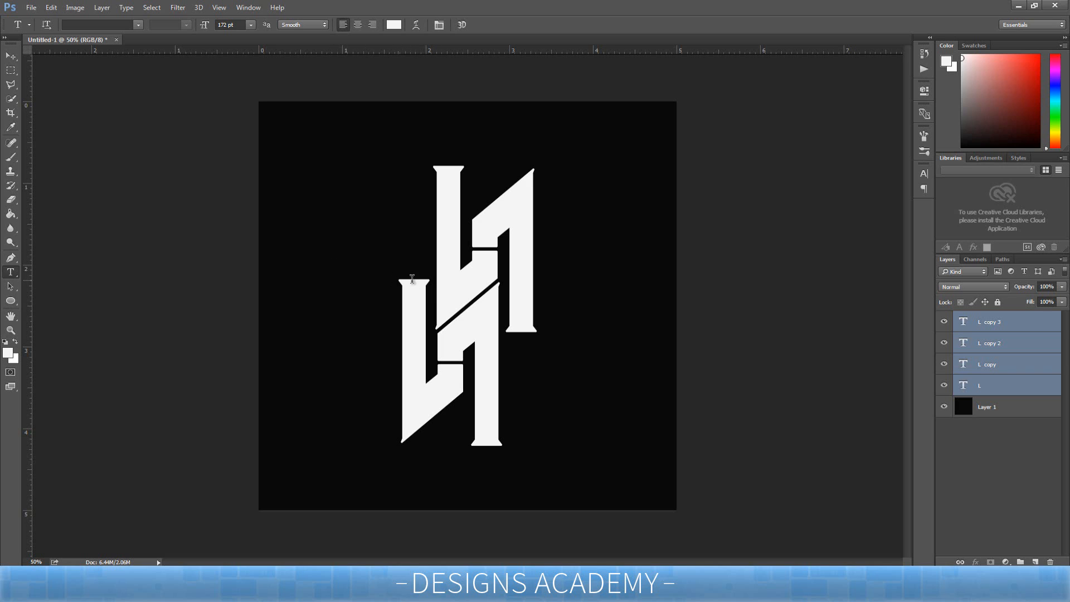
# Step: Rasterize the four L text layers and select the L copy 3 layer, hiding and reshowing it to identify its letter
pyautogui.rightClick(1012, 334)
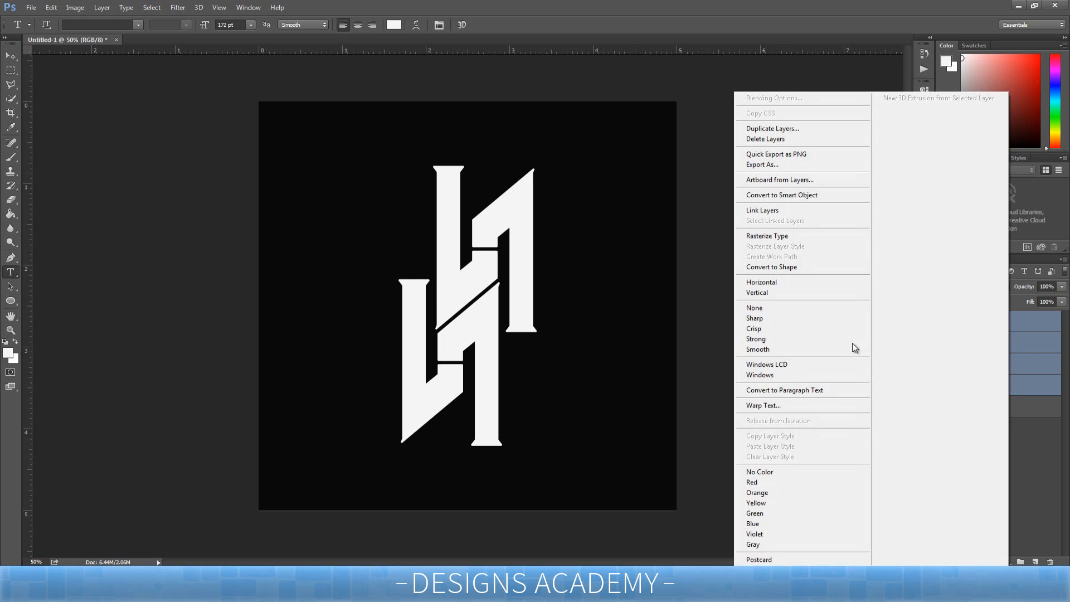
pyautogui.click(786, 237)
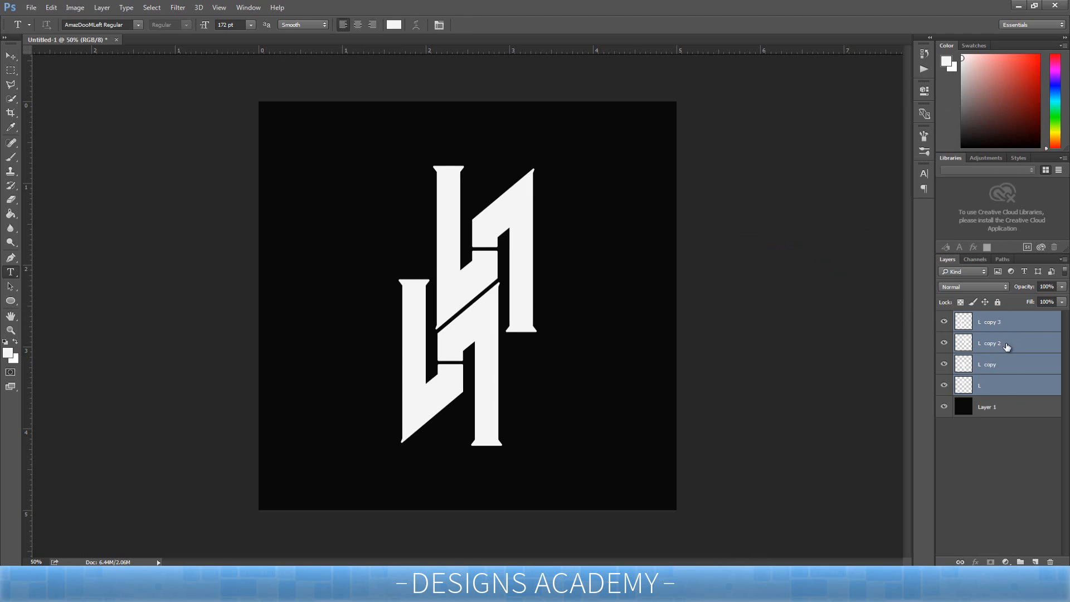
pyautogui.click(1027, 323)
pyautogui.click(944, 323)
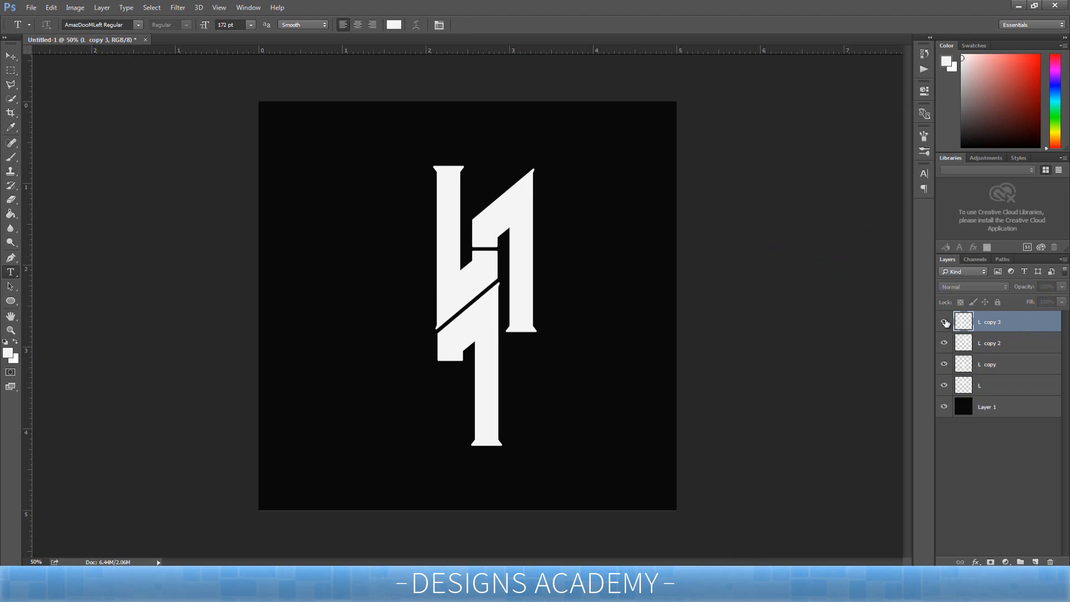
pyautogui.click(944, 322)
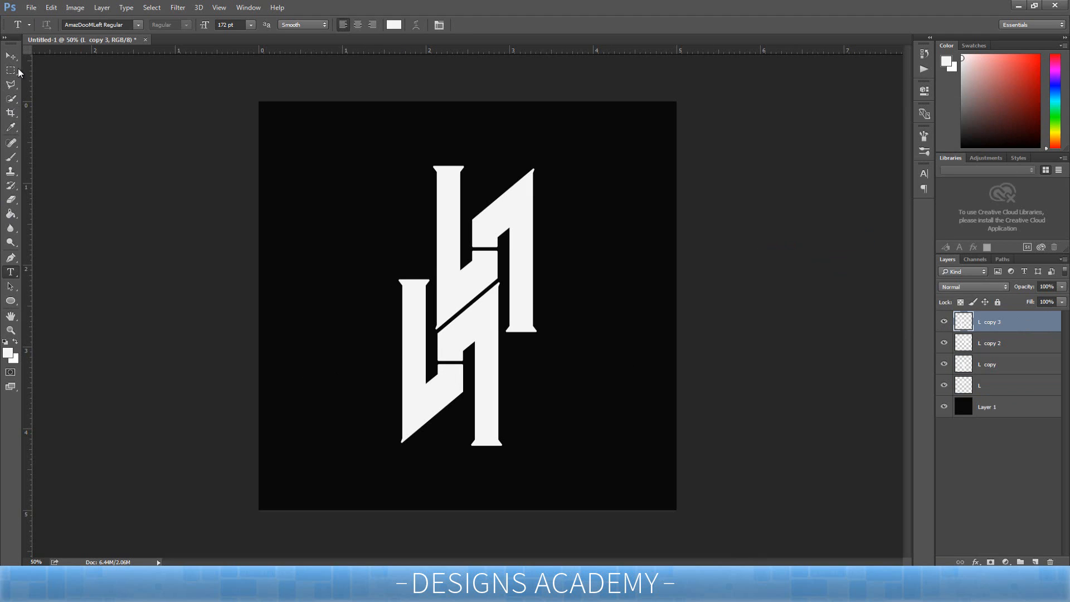
# Step: Remove the serif from the top of the lower upright L and trim the sliver along its left edge
pyautogui.click(11, 84)
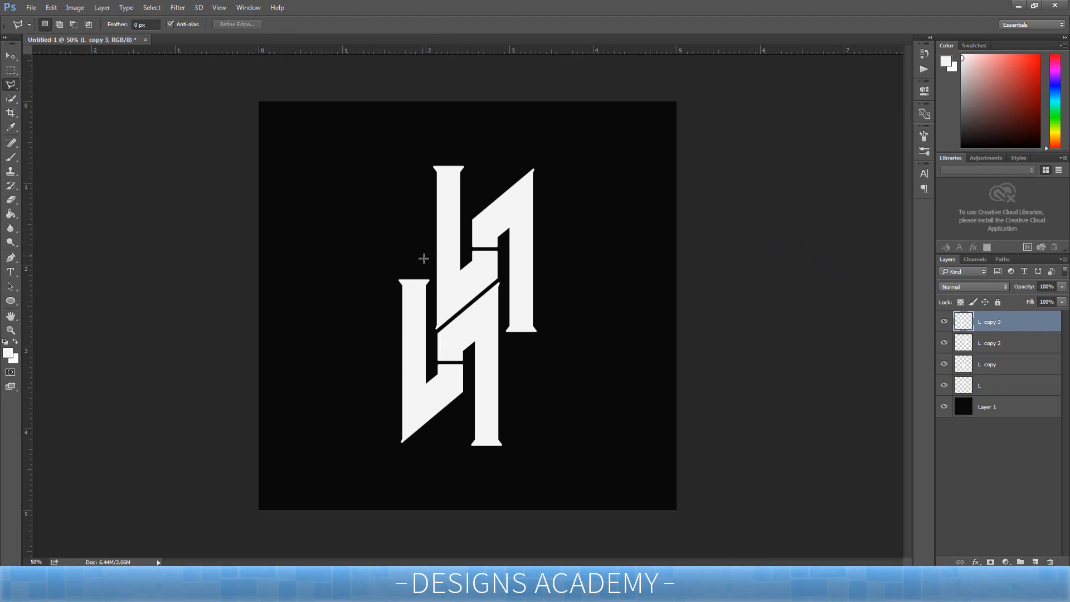
pyautogui.click(10, 71)
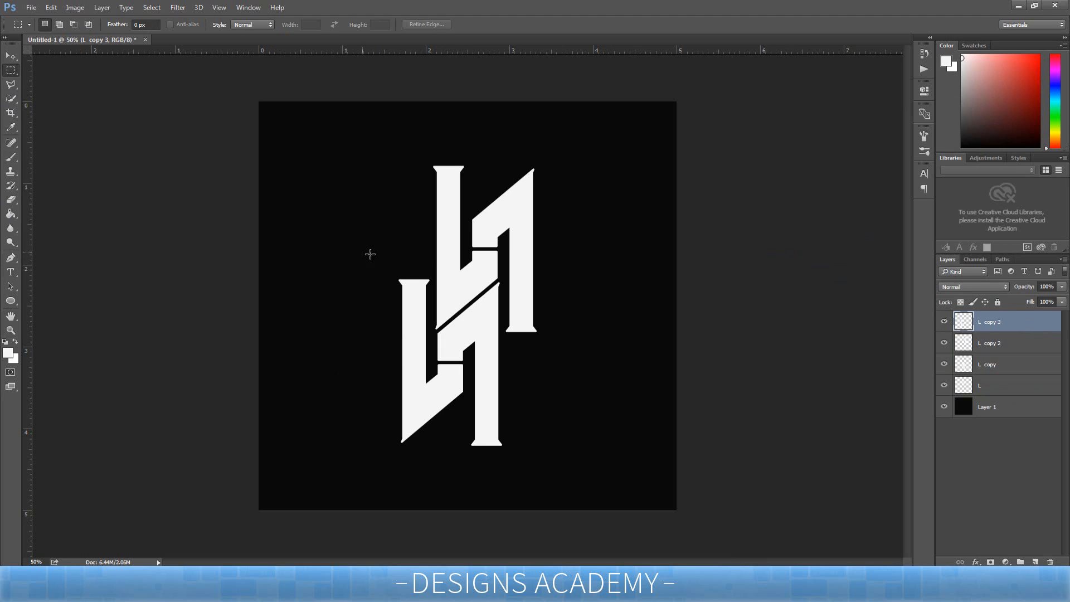
pyautogui.moveTo(377, 261); pyautogui.dragTo(447, 286)
pyautogui.press('Delete')
pyautogui.hotkey('ctrl', 'd')
pyautogui.moveTo(349, 390); pyautogui.dragTo(403, 461)
pyautogui.hotkey('ctrl', 'd')
# Step: Cut off the bottom serif of the lower flipped L on the L copy layer, checking layer visibility to identify its letter
pyautogui.moveTo(514, 441); pyautogui.dragTo(487, 454)
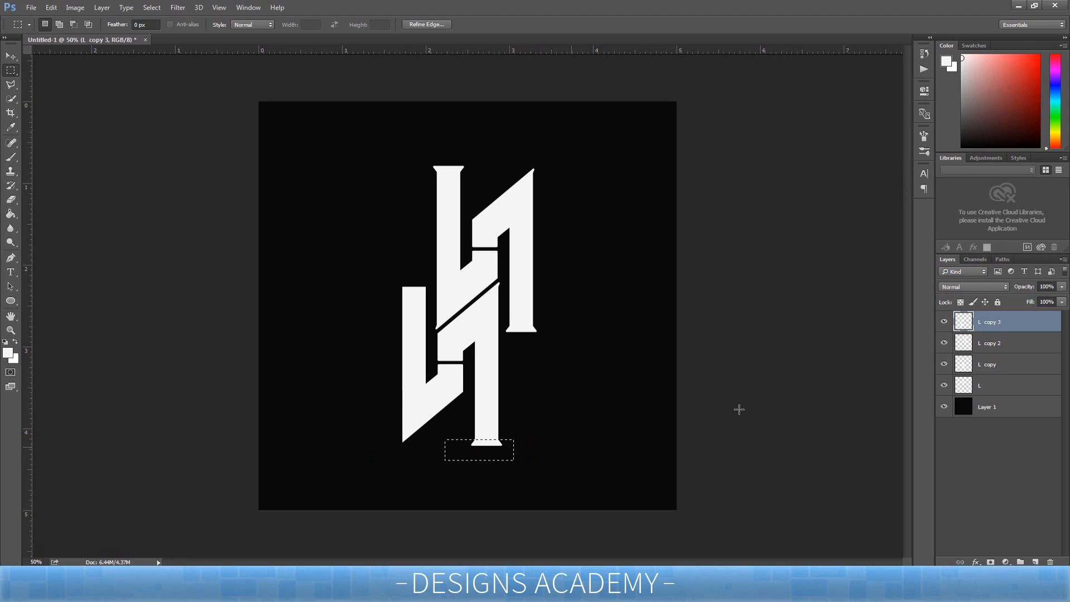
pyautogui.click(994, 349)
pyautogui.click(943, 344)
pyautogui.click(943, 344)
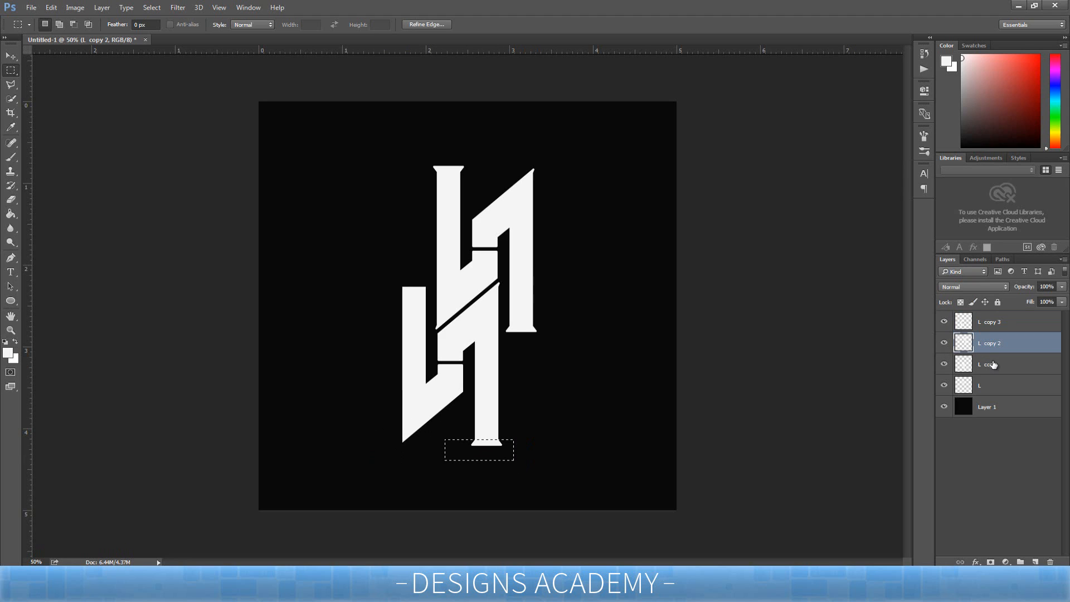
pyautogui.click(965, 363)
pyautogui.click(944, 365)
pyautogui.click(944, 365)
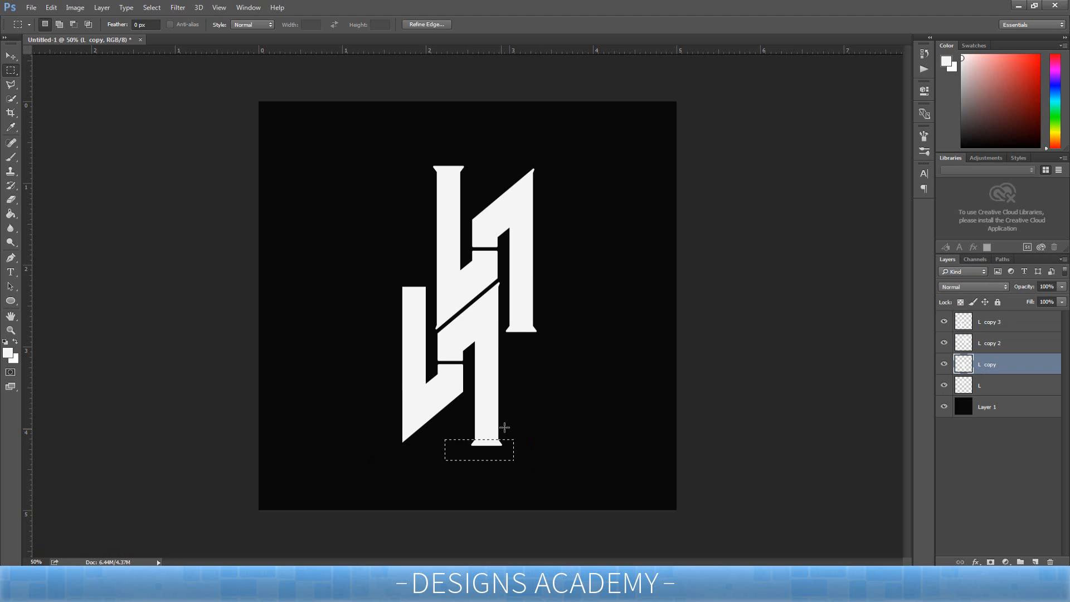
pyautogui.press('Delete')
pyautogui.hotkey('ctrl', 'd')
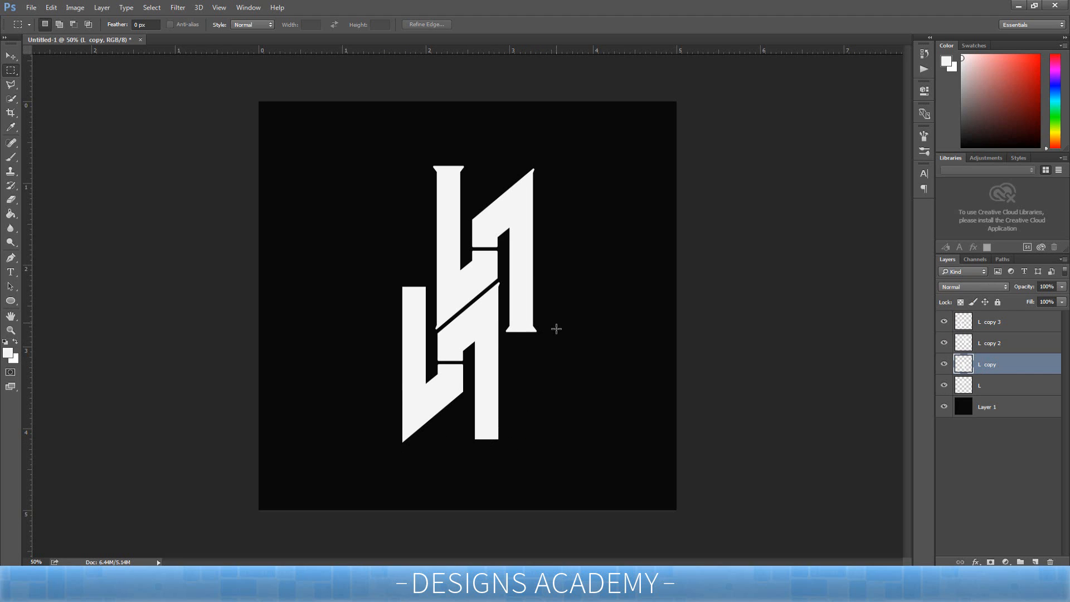
# Step: Cut off the bottom serif of the upper flipped L on the L copy 2 layer
pyautogui.moveTo(551, 330)
pyautogui.mouseDown()
pyautogui.moveTo(502, 357)
pyautogui.moveTo(528, 340)
pyautogui.mouseUp()
pyautogui.click(951, 345)
pyautogui.click(942, 344)
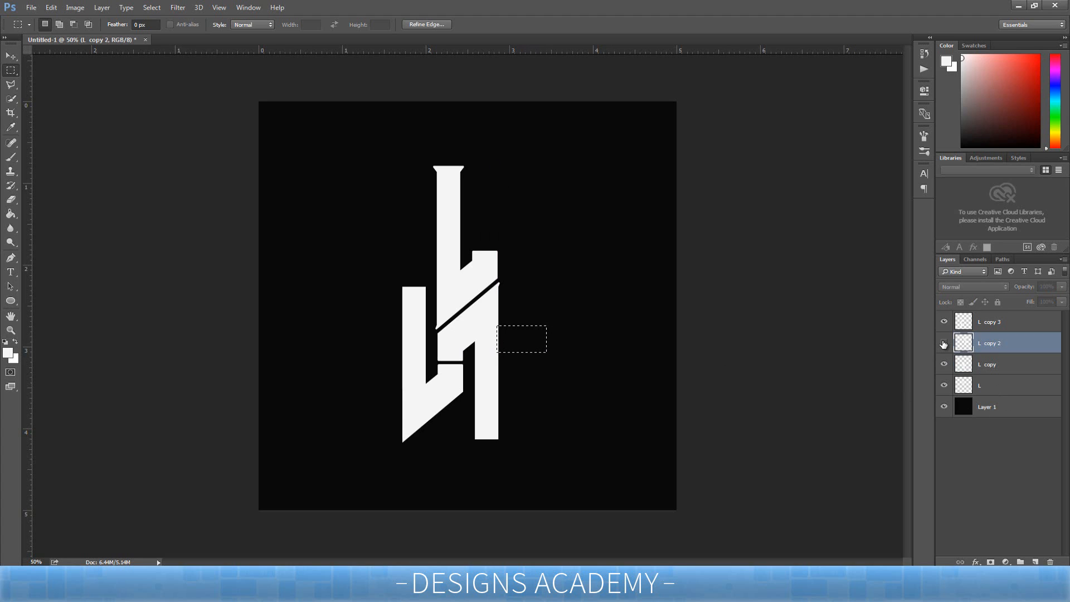
pyautogui.click(942, 343)
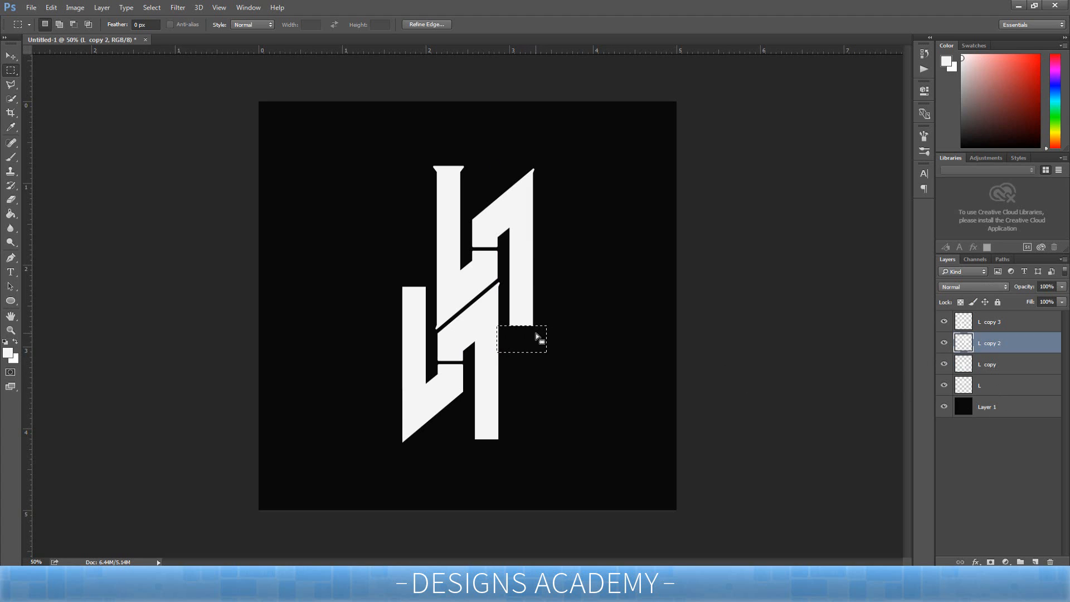
pyautogui.click(517, 336)
# Step: Trim the sliver protruding along the right edge of the lower flipped L on the L copy layer
pyautogui.click(986, 366)
pyautogui.moveTo(512, 335)
pyautogui.mouseDown()
pyautogui.moveTo(580, 436)
pyautogui.moveTo(578, 473)
pyautogui.mouseUp()
pyautogui.moveTo(553, 415); pyautogui.dragTo(536, 339)
pyautogui.press('Delete')
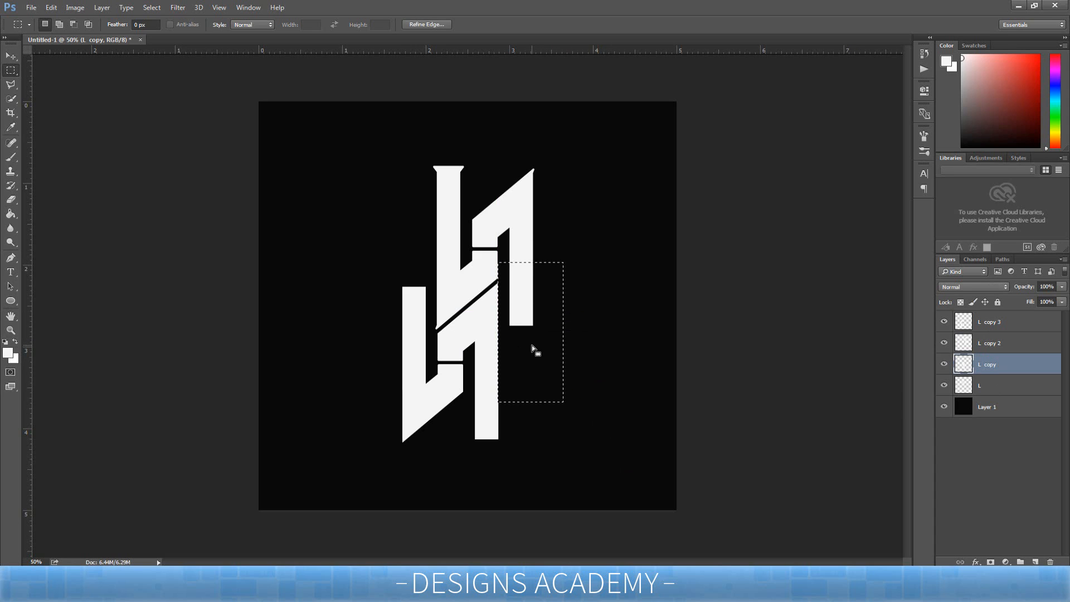
pyautogui.hotkey('ctrl', 'd')
pyautogui.hotkey('ctrl', 'shift', 'd')
pyautogui.press('Delete')
pyautogui.hotkey('ctrl', 'd')
pyautogui.hotkey('ctrl', 'shift', 'd')
pyautogui.moveTo(522, 373); pyautogui.dragTo(528, 250)
pyautogui.hotkey('ctrl', 'z')
pyautogui.moveTo(520, 306); pyautogui.dragTo(521, 219)
pyautogui.press('Right')
pyautogui.moveTo(528, 217); pyautogui.dragTo(616, 235)
pyautogui.hotkey('ctrl', 'd')
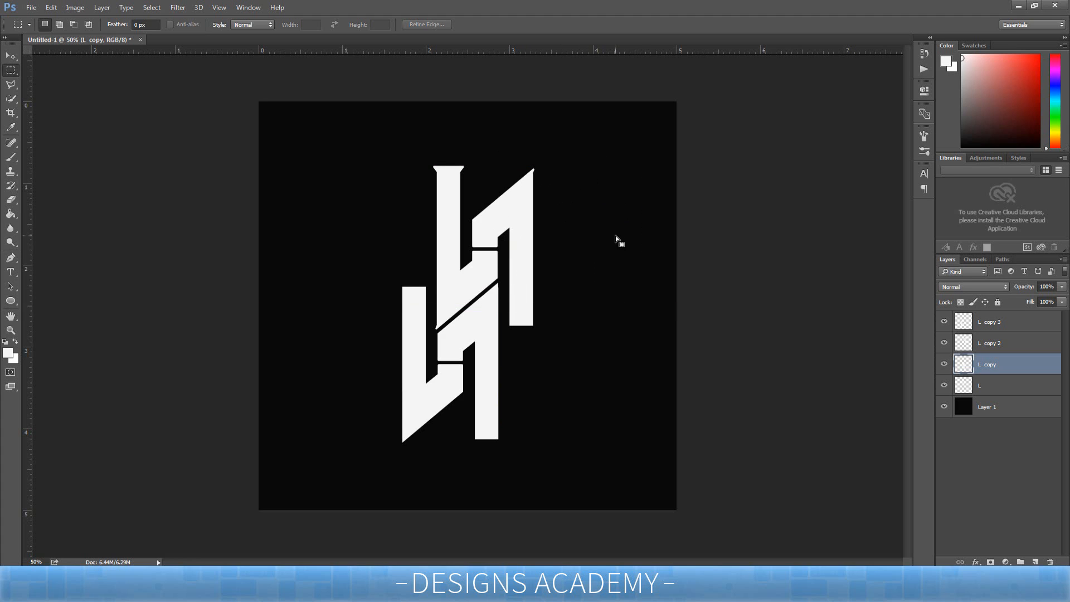
pyautogui.click(1026, 393)
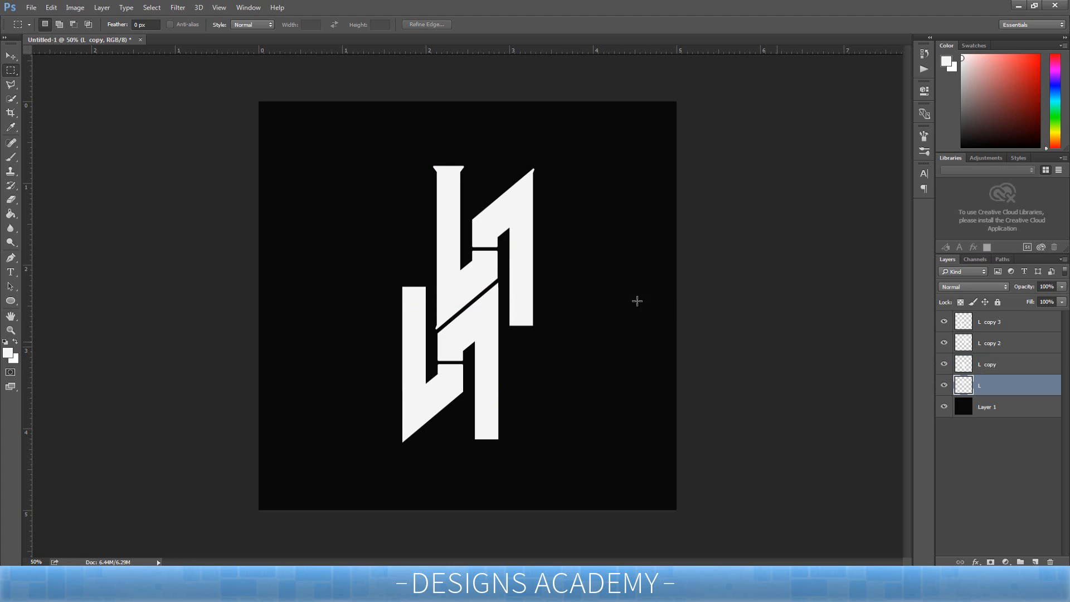
pyautogui.click(1014, 366)
pyautogui.click(1011, 326)
pyautogui.moveTo(569, 126); pyautogui.dragTo(624, 258)
pyautogui.hotkey('ctrl', 'd')
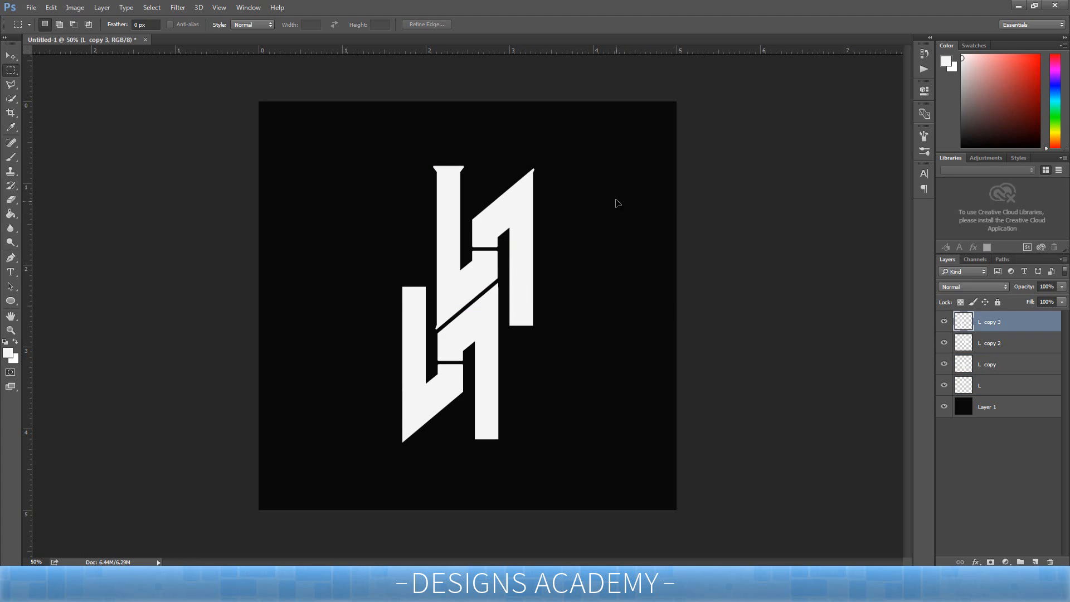
pyautogui.hotkey('ctrl', 'shift', 'd')
pyautogui.moveTo(618, 203); pyautogui.dragTo(581, 175)
pyautogui.hotkey('ctrl', 'd')
# Step: Trim the overhanging tip along the right edge of the upper flipped L on the L copy 2 layer
pyautogui.click(987, 348)
pyautogui.moveTo(555, 162); pyautogui.dragTo(609, 255)
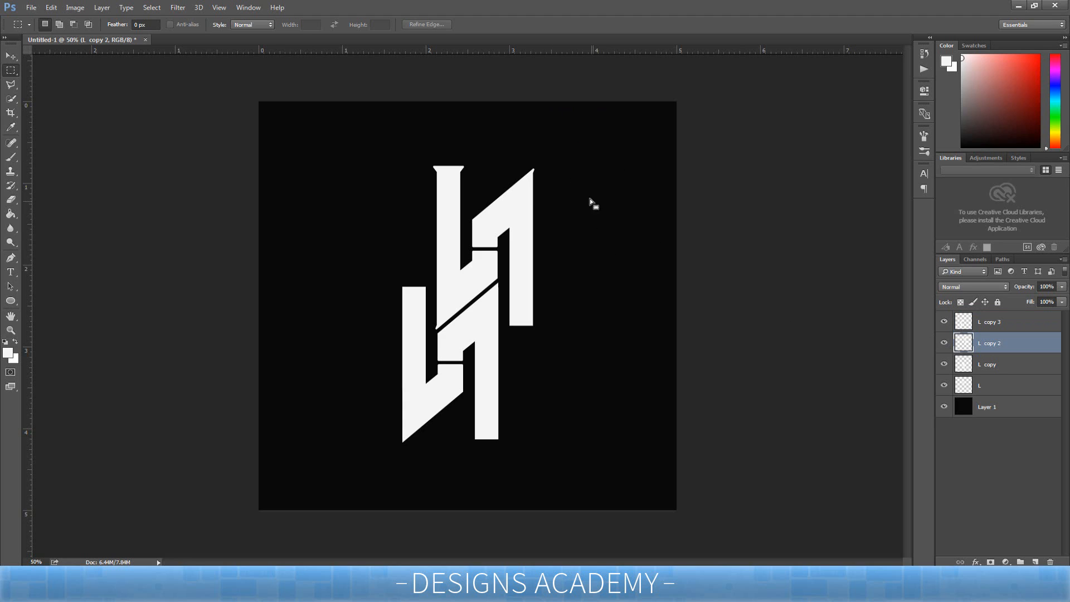
pyautogui.moveTo(588, 198)
pyautogui.mouseDown()
pyautogui.moveTo(567, 164)
pyautogui.moveTo(566, 113)
pyautogui.moveTo(564, 125)
pyautogui.mouseUp()
pyautogui.hotkey('ctrl', 'd')
# Step: Remove the top serif of the upper upright L on the L layer and trim the sliver along its left edge
pyautogui.click(998, 389)
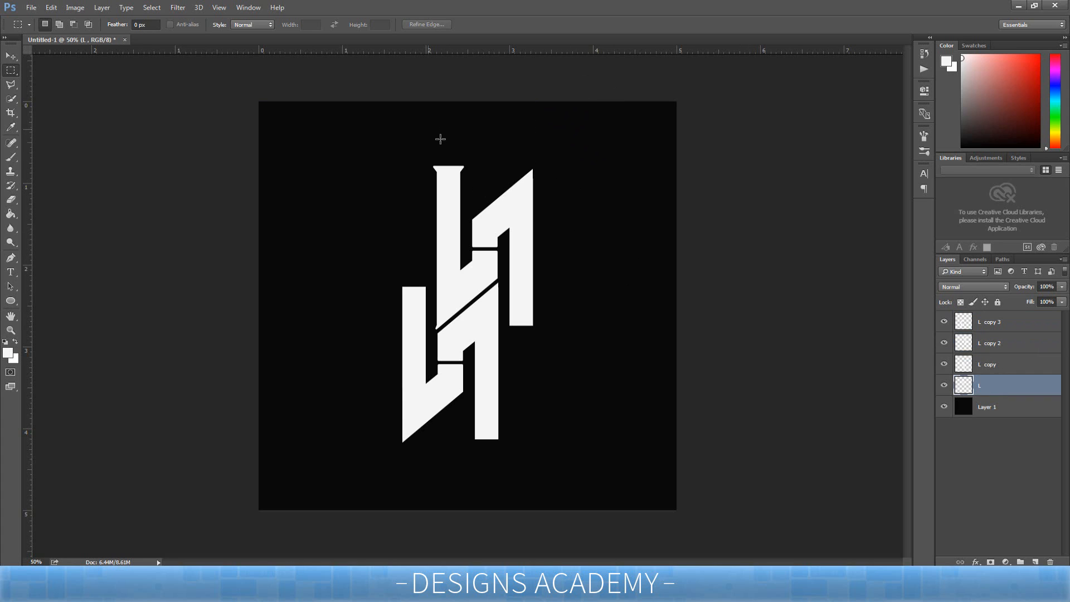
pyautogui.moveTo(428, 129); pyautogui.dragTo(471, 172)
pyautogui.hotkey('ctrl', 'd')
pyautogui.moveTo(377, 208); pyautogui.dragTo(430, 318)
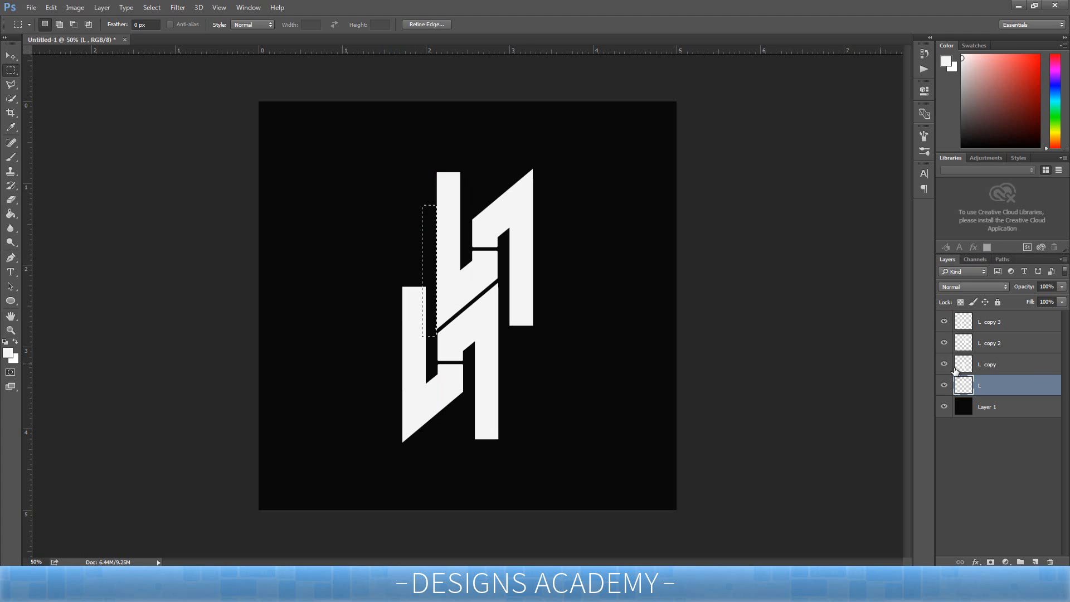
pyautogui.click(427, 307)
# Step: Draw a white rectangle about 684 × 1196 px around the logo and move its layer above all the L layers
pyautogui.click(10, 304)
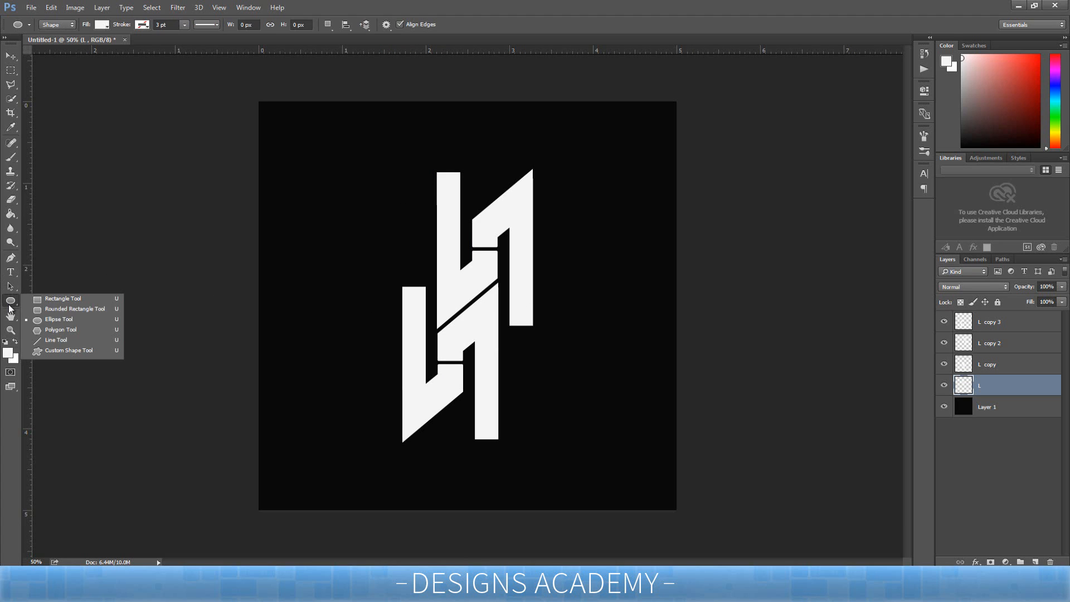
pyautogui.click(77, 300)
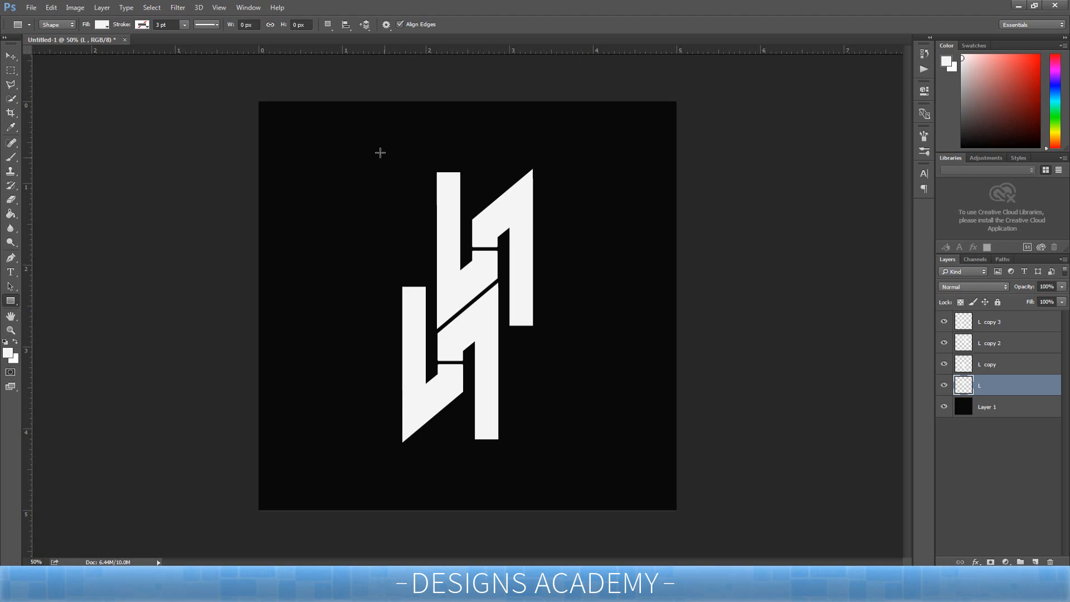
pyautogui.moveTo(373, 140); pyautogui.dragTo(564, 466)
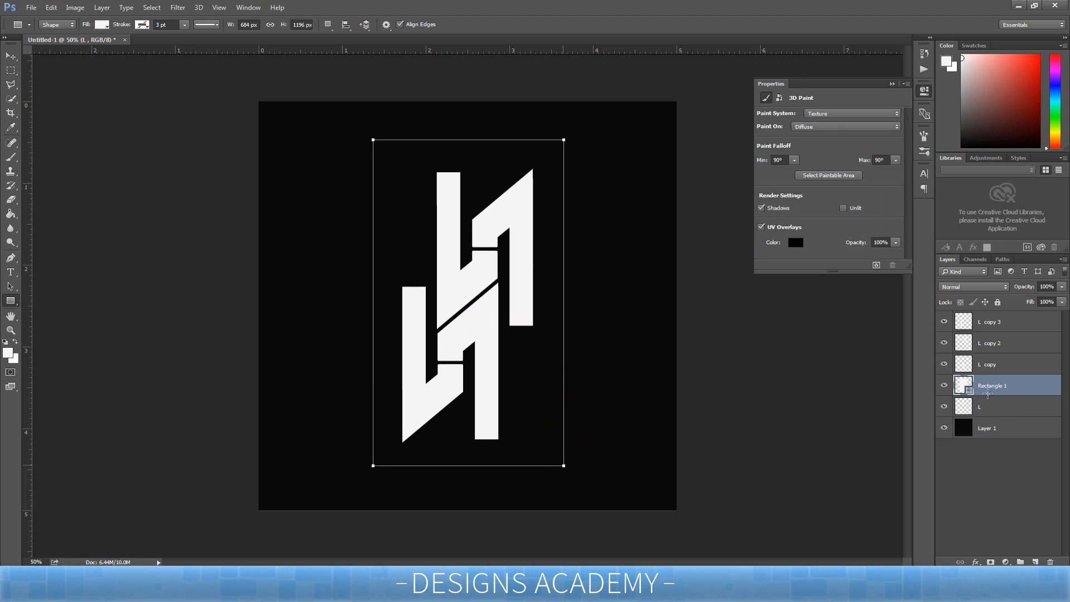
pyautogui.click(892, 83)
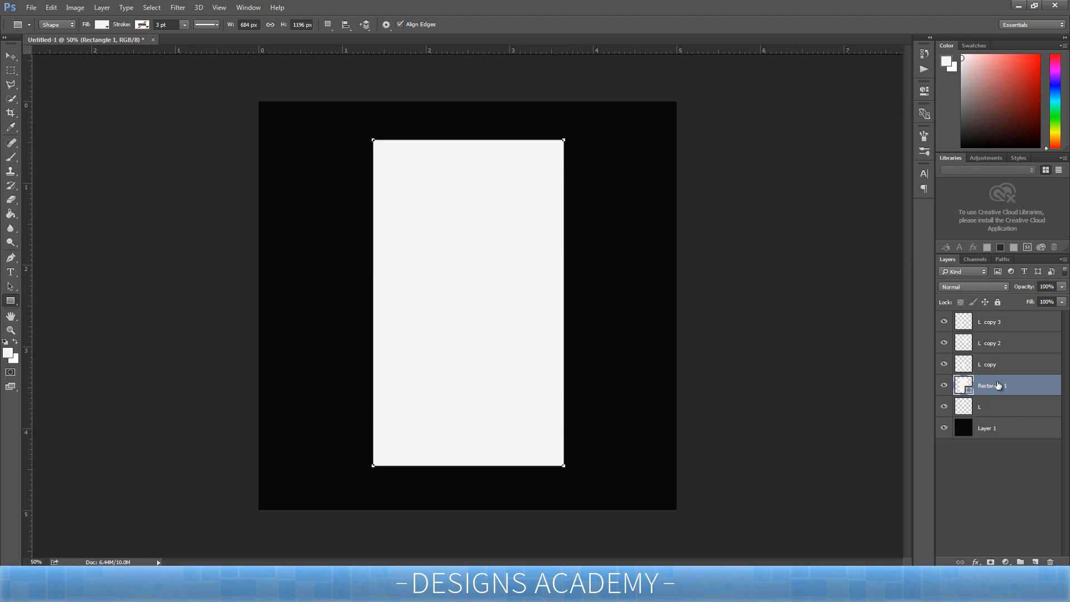
pyautogui.moveTo(999, 386); pyautogui.dragTo(992, 322)
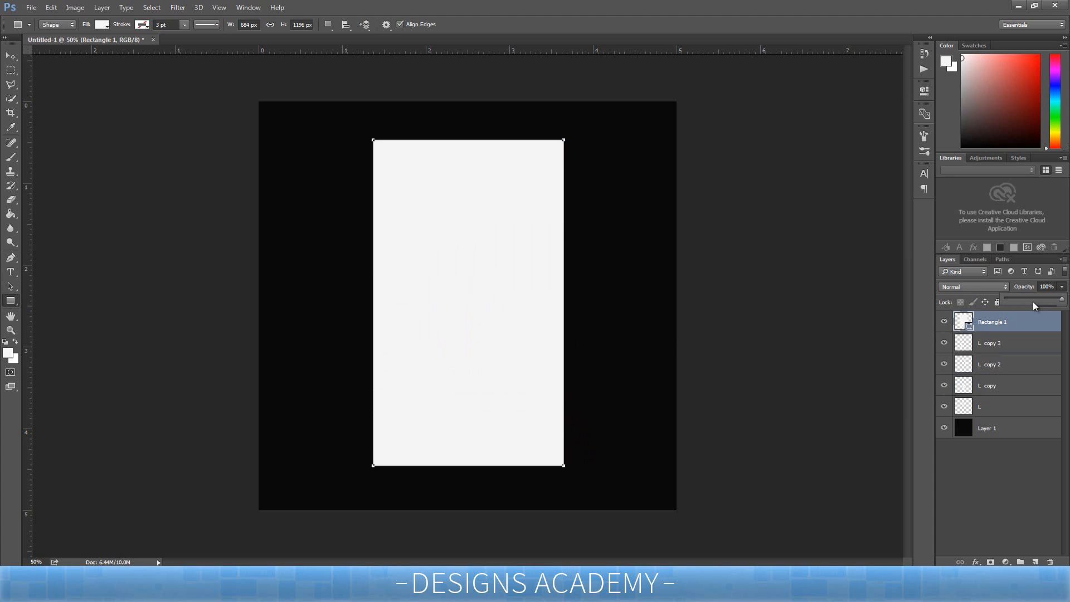
# Step: Lower the rectangle's opacity to 44% and scale it to about 91%, centring it around the logo at X 734.5 px, Y 750 px
pyautogui.click(1029, 301)
pyautogui.hotkey('ctrl', 't')
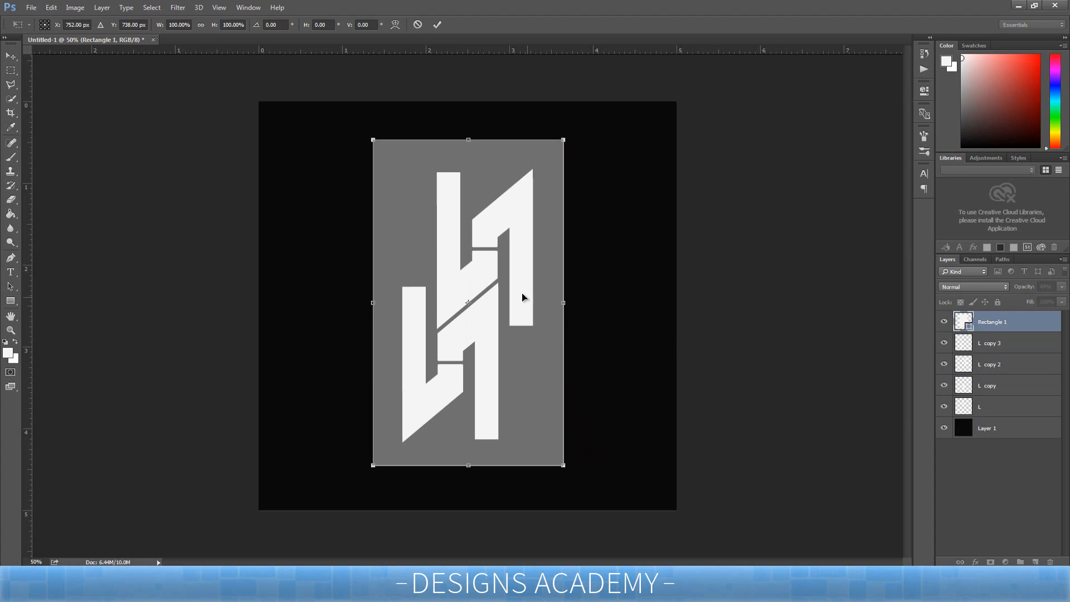
pyautogui.moveTo(373, 139); pyautogui.dragTo(390, 168)
pyautogui.moveTo(490, 277); pyautogui.dragTo(474, 268)
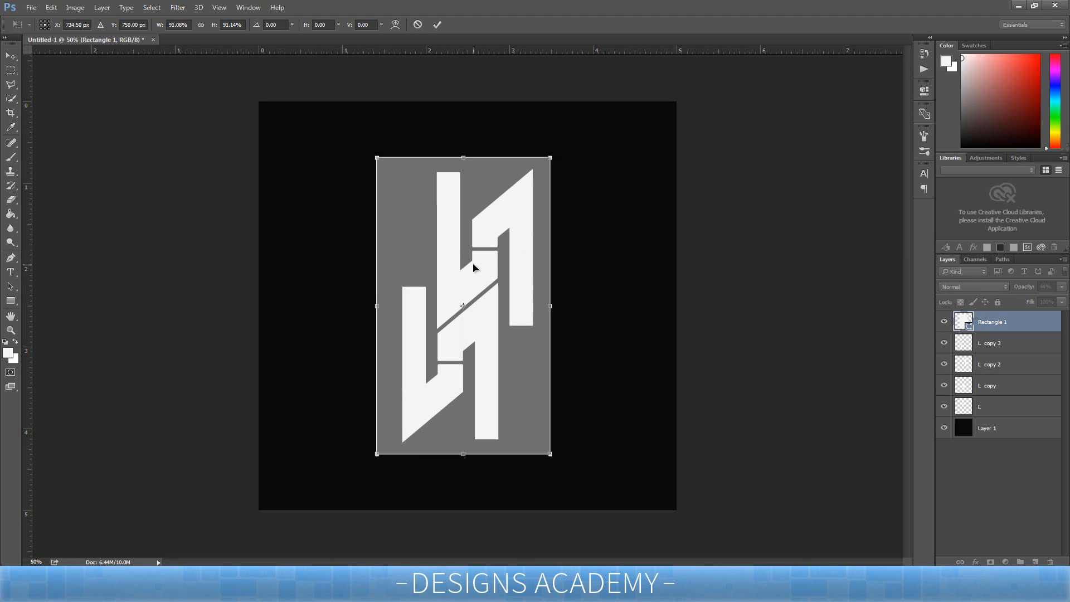
pyautogui.press('Return')
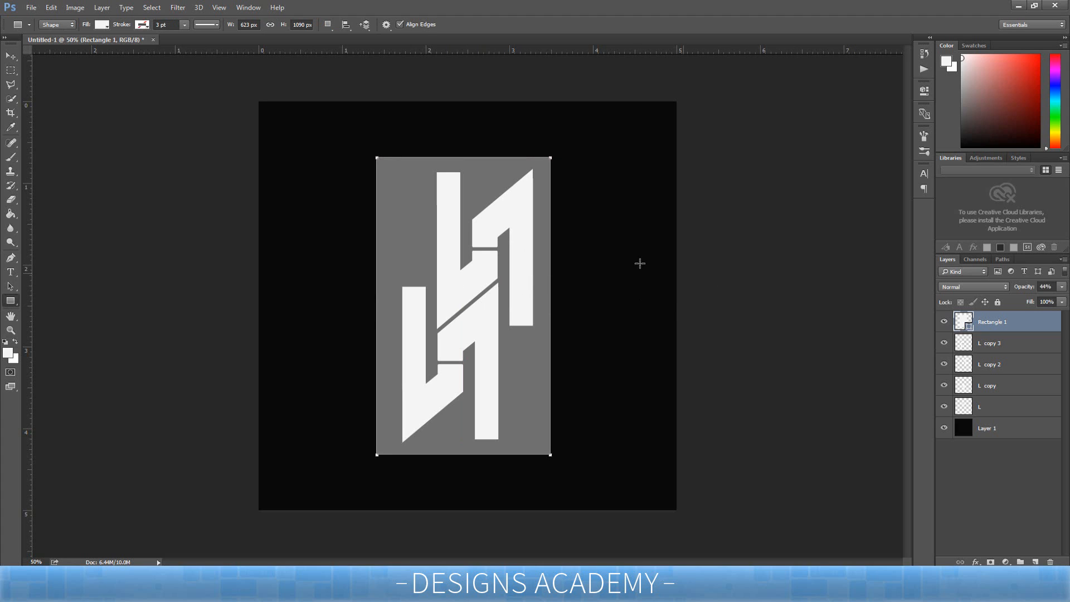
# Step: Merge the four L layers into a single layer
pyautogui.click(1018, 350)
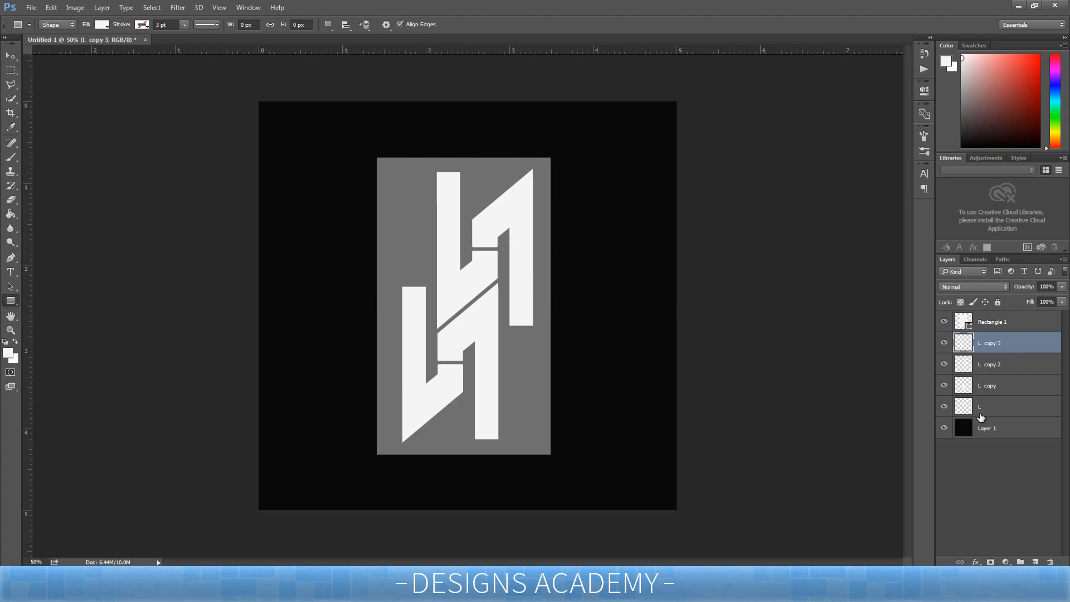
pyautogui.keyDown('shift'); pyautogui.click(987, 408); pyautogui.keyUp('shift')
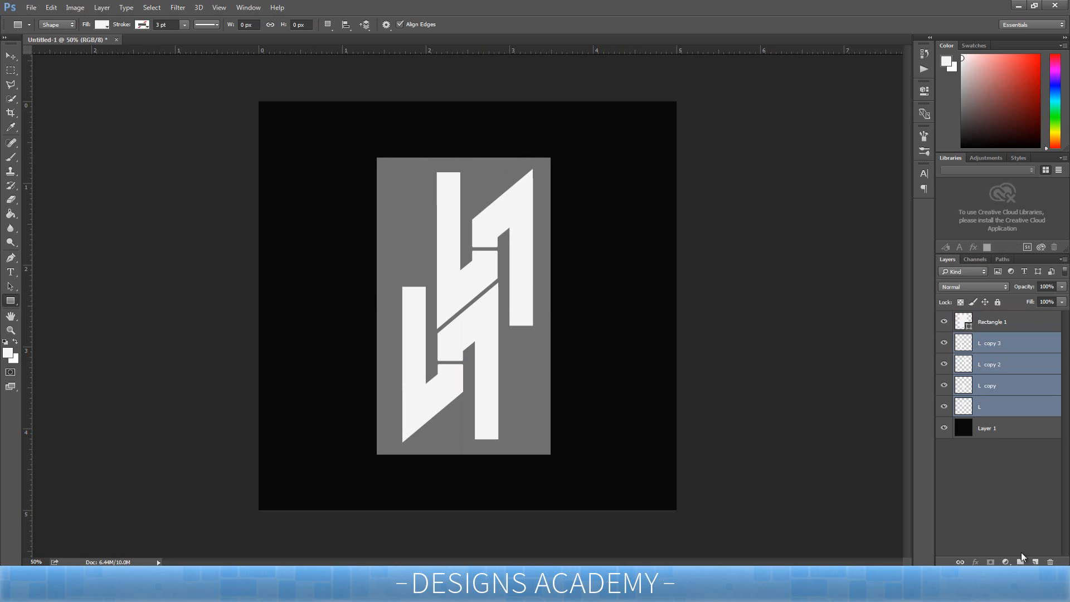
pyautogui.rightClick(1008, 407)
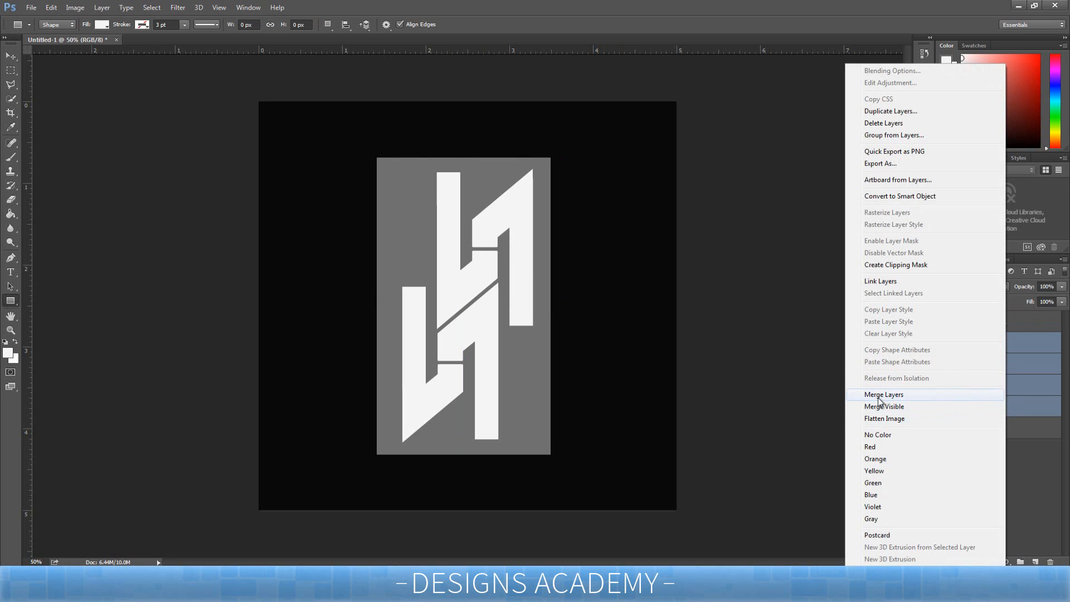
pyautogui.click(883, 394)
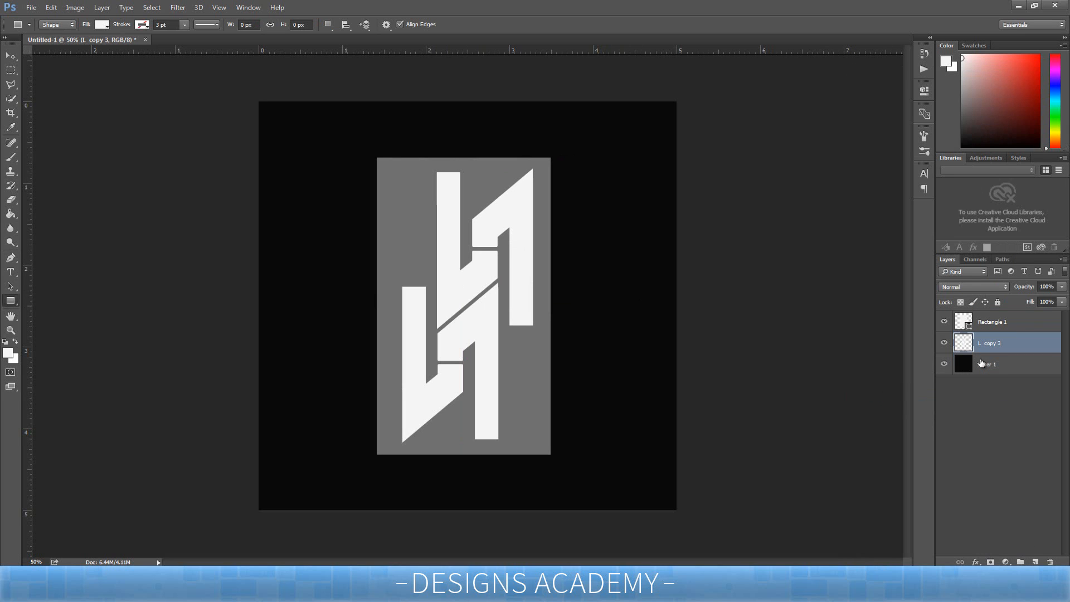
# Step: Load the merged logo's outline as a selection and expand it slightly
pyautogui.click(984, 322)
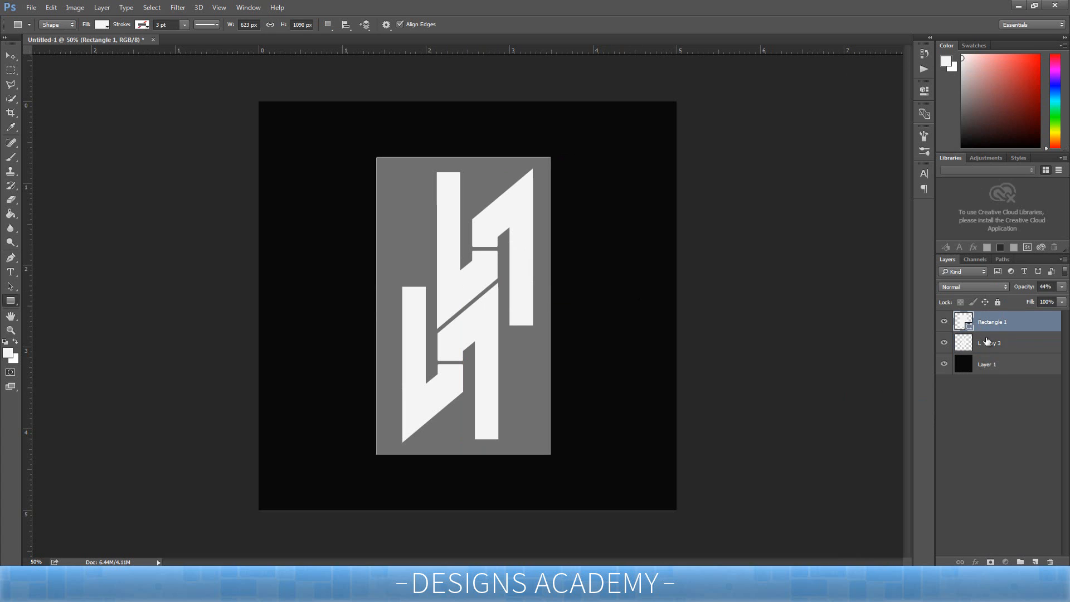
pyautogui.moveTo(986, 341); pyautogui.dragTo(966, 352)
pyautogui.keyDown('ctrl'); pyautogui.click(964, 349); pyautogui.keyUp('ctrl')
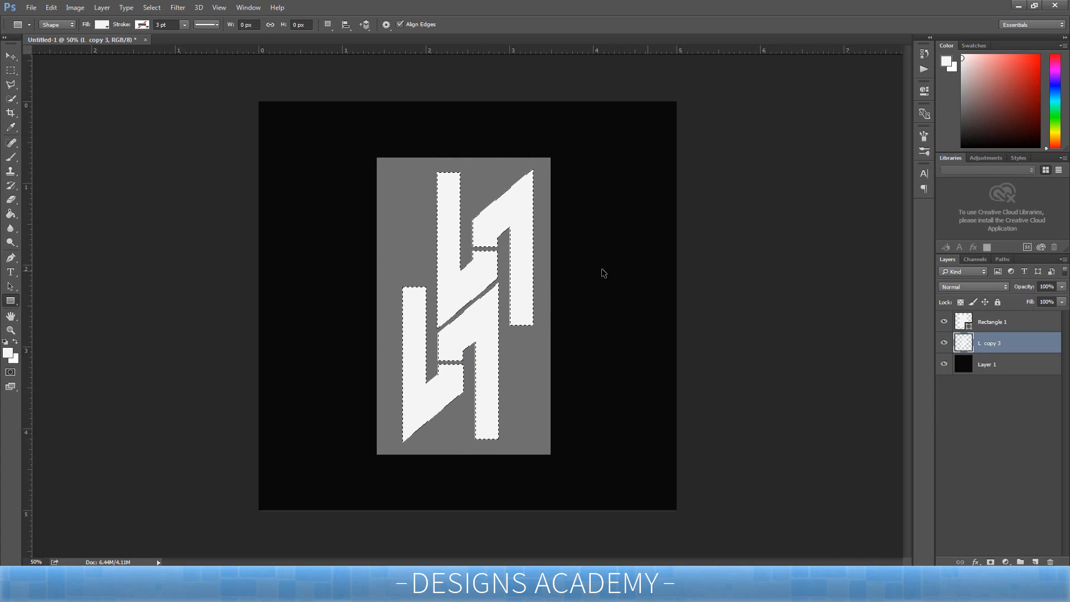
pyautogui.click(152, 8)
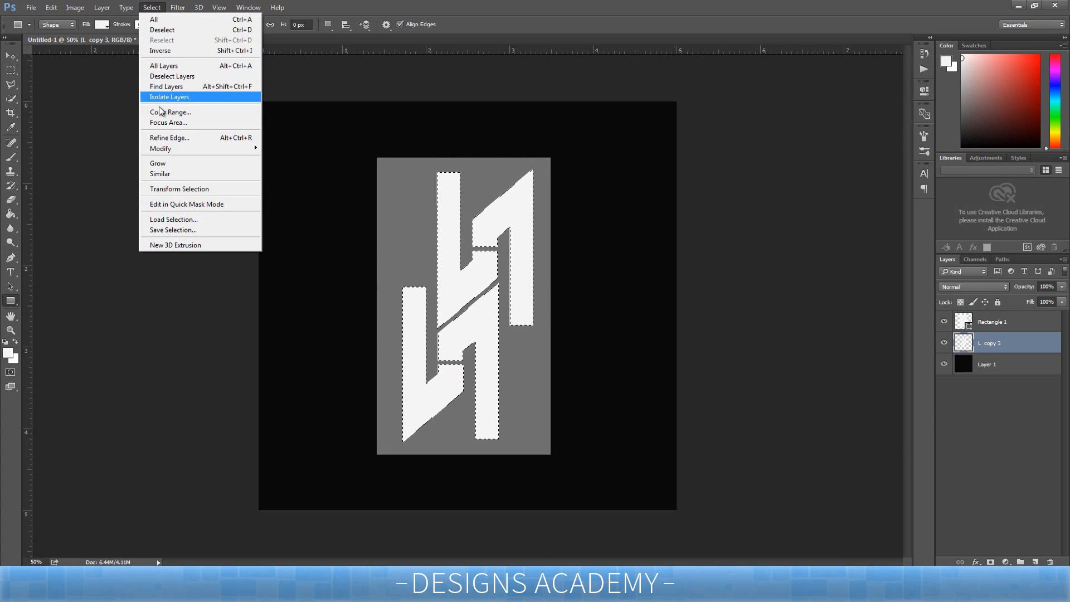
pyautogui.moveTo(247, 155)
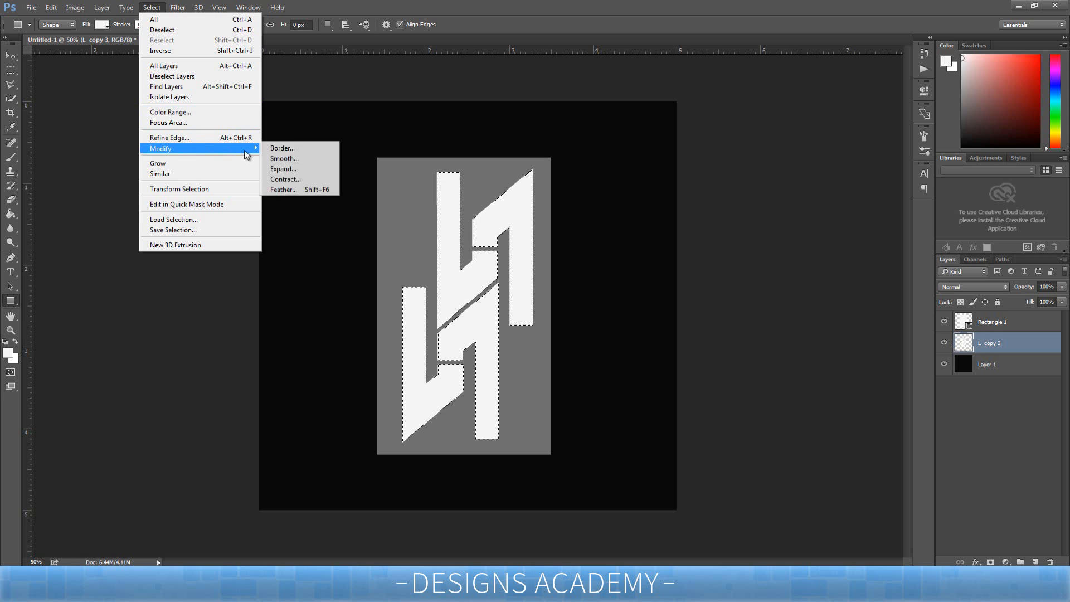
pyautogui.click(283, 168)
pyautogui.click(592, 195)
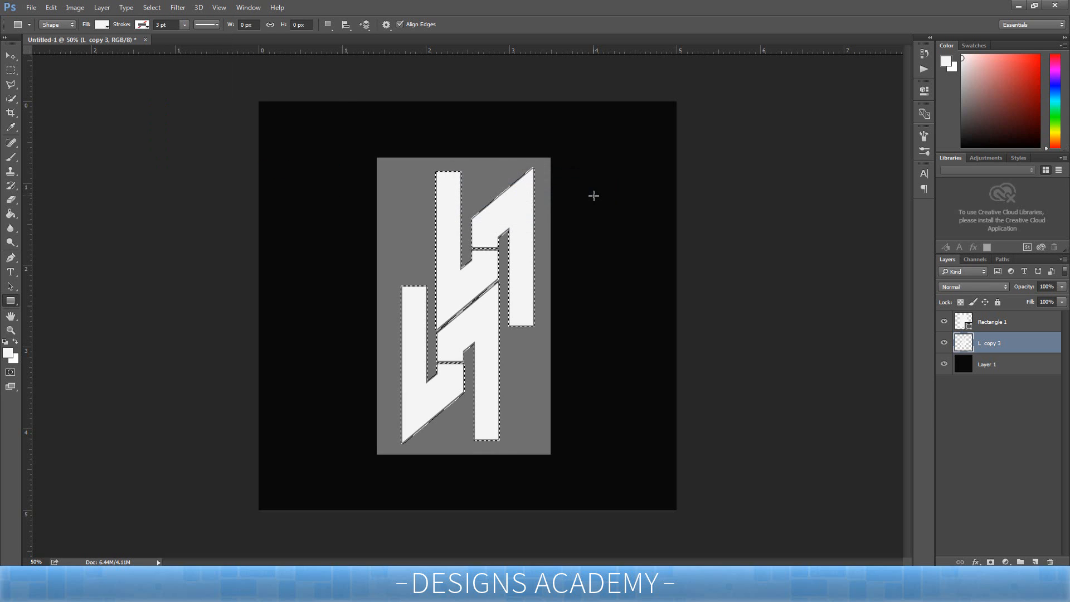
# Step: Rasterize the rectangle layer above the merged logo
pyautogui.click(998, 333)
pyautogui.rightClick(998, 332)
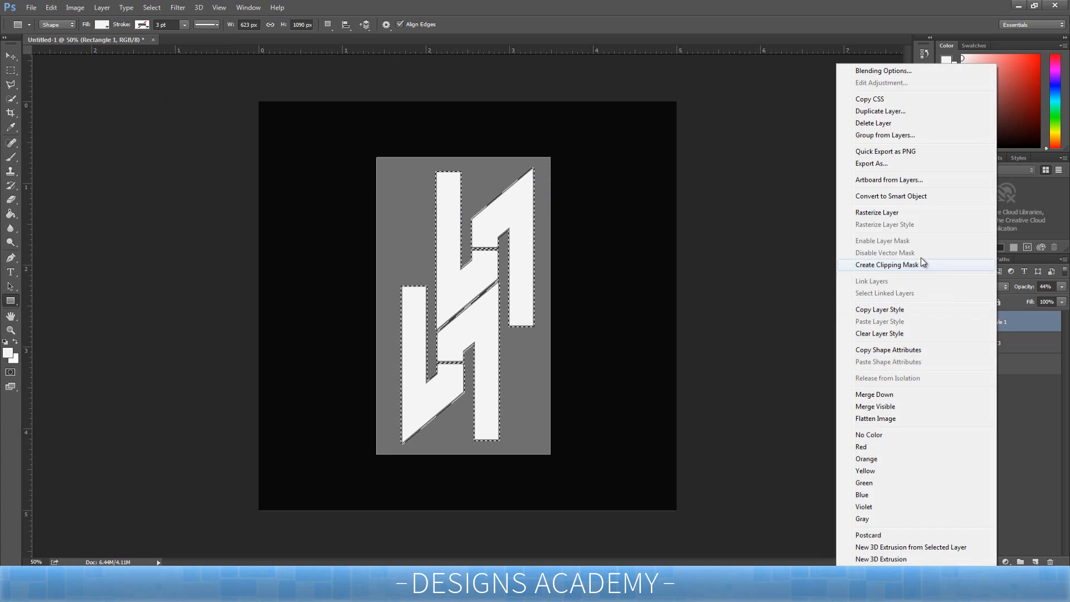
pyautogui.click(877, 213)
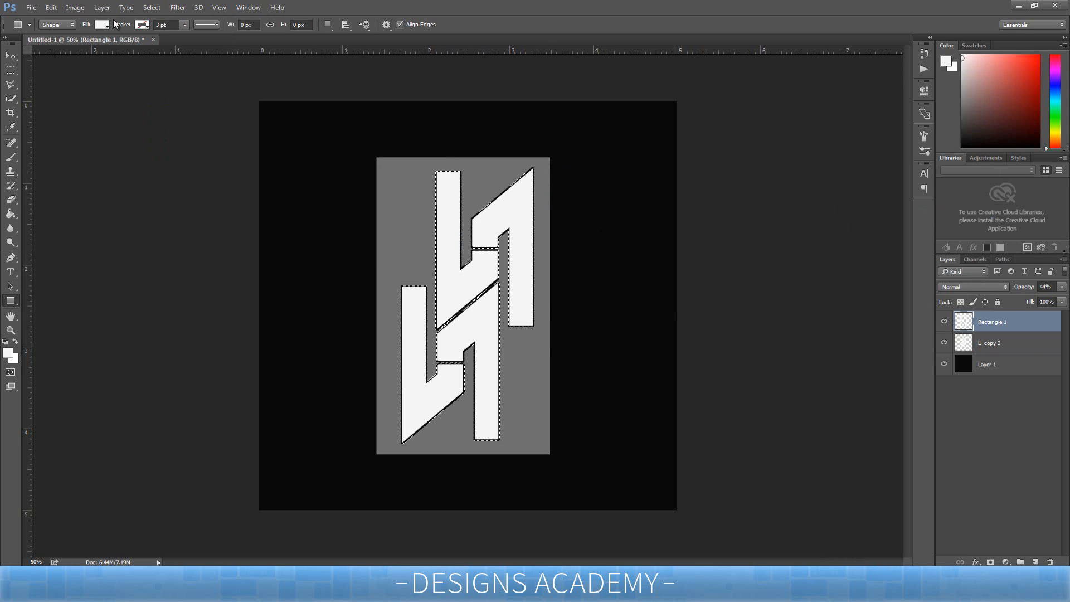
# Step: Expand the logo-shaped selection by 25 pixels
pyautogui.click(160, 9)
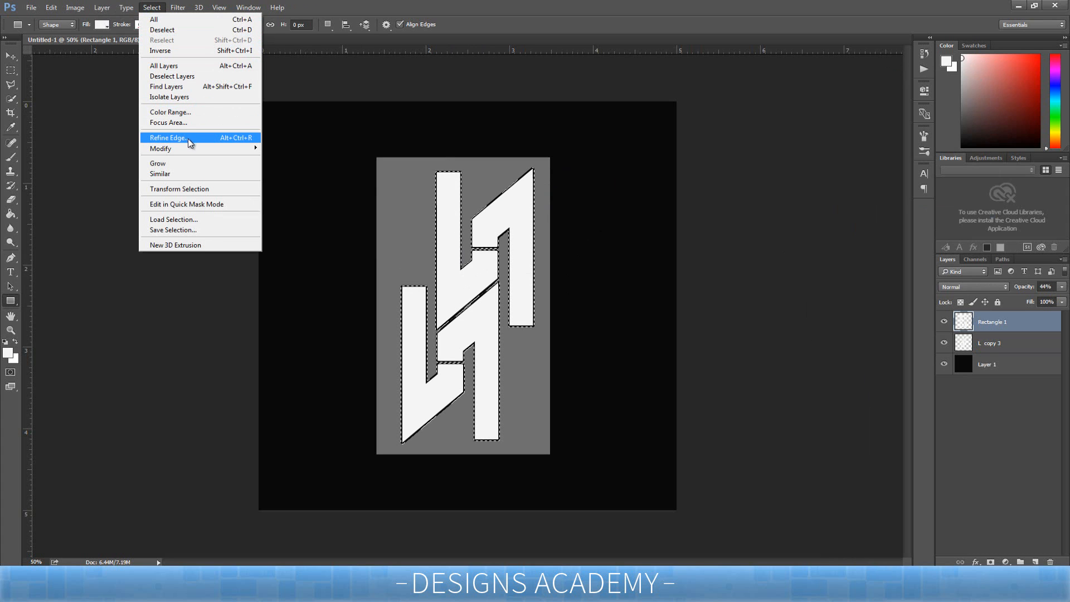
pyautogui.moveTo(240, 148)
pyautogui.click(303, 169)
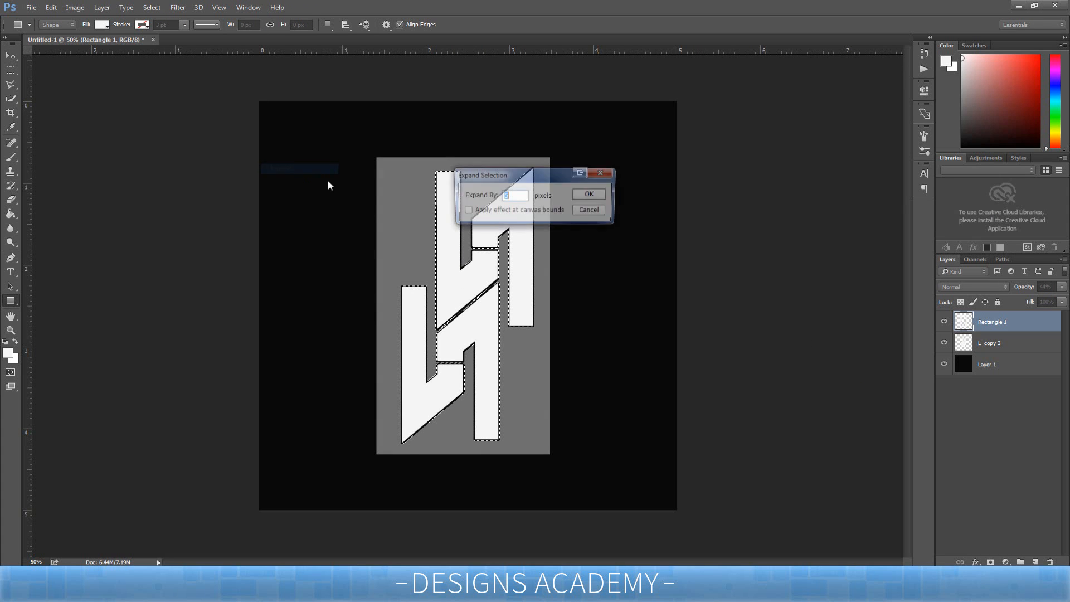
pyautogui.write('5')
pyautogui.moveTo(519, 196); pyautogui.dragTo(486, 196)
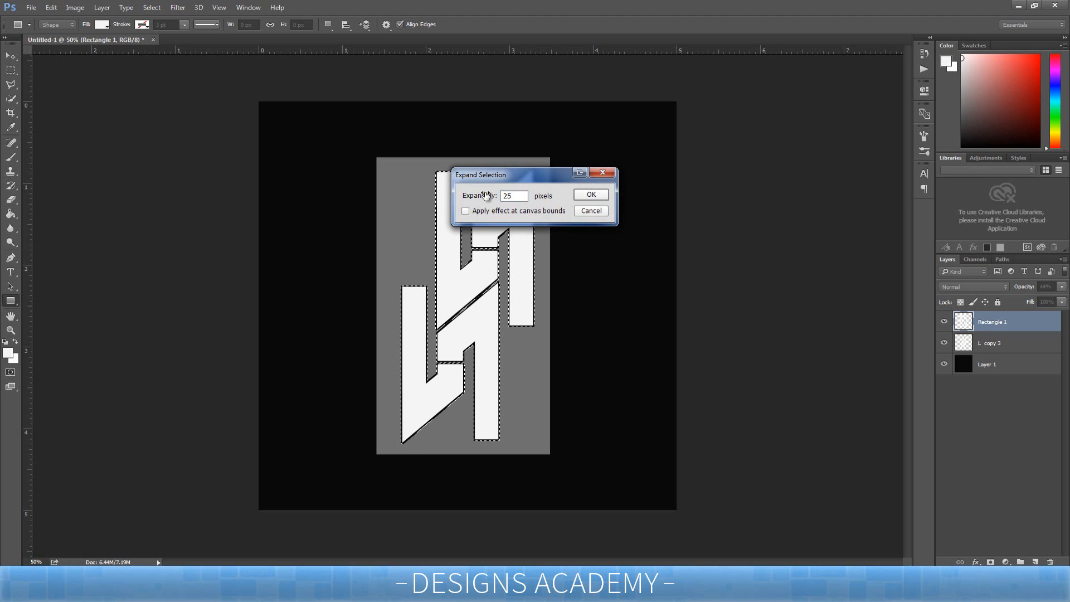
pyautogui.press('Return')
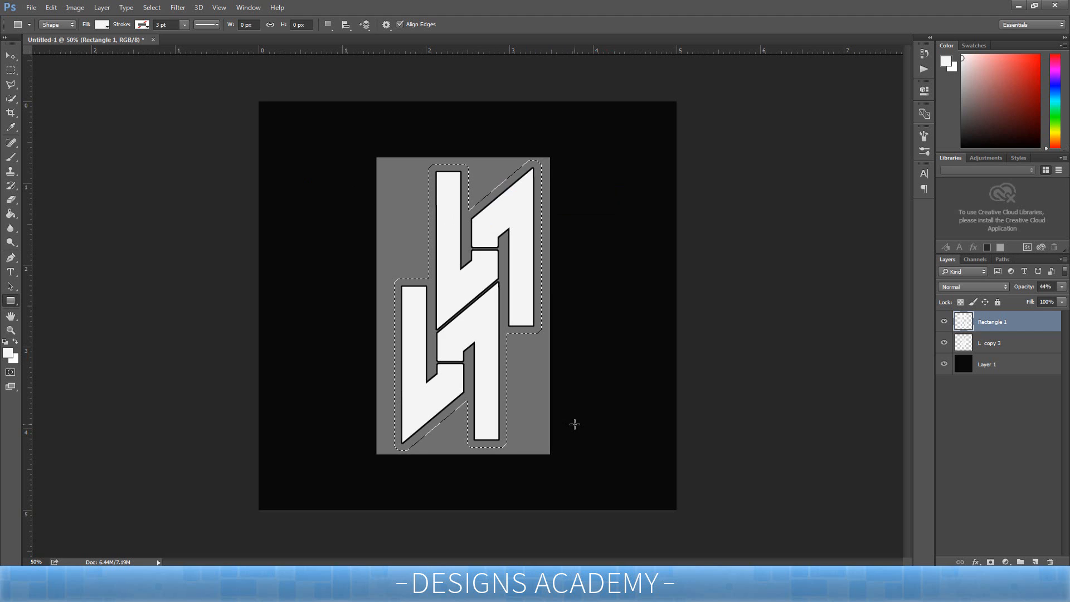
# Step: Copy the part of the rectangle inside the expanded selection onto a new layer
pyautogui.rightClick(423, 282)
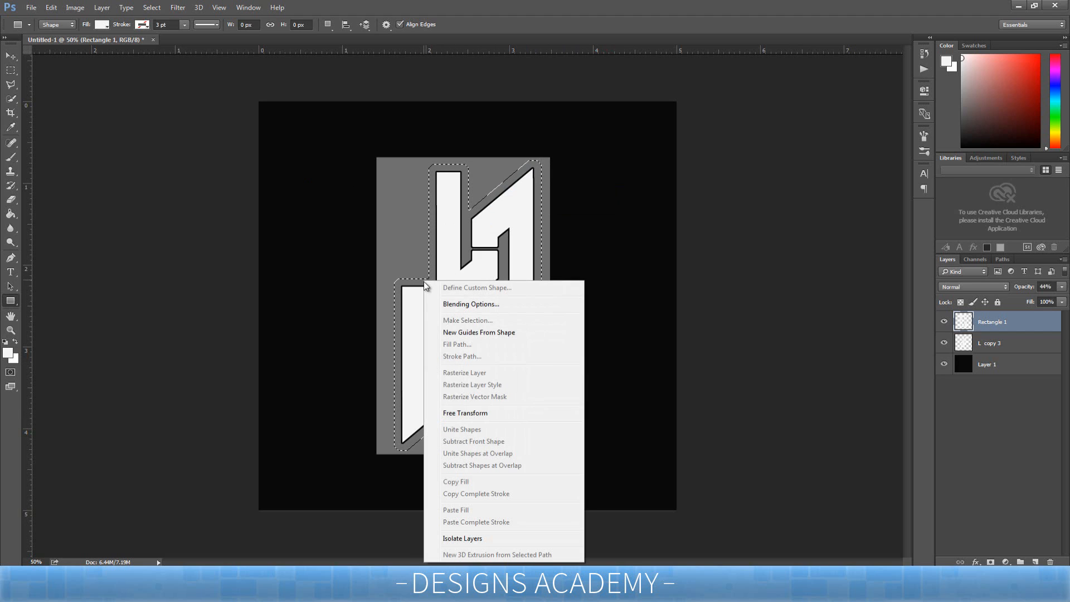
pyautogui.rightClick(410, 419)
pyautogui.press('Escape')
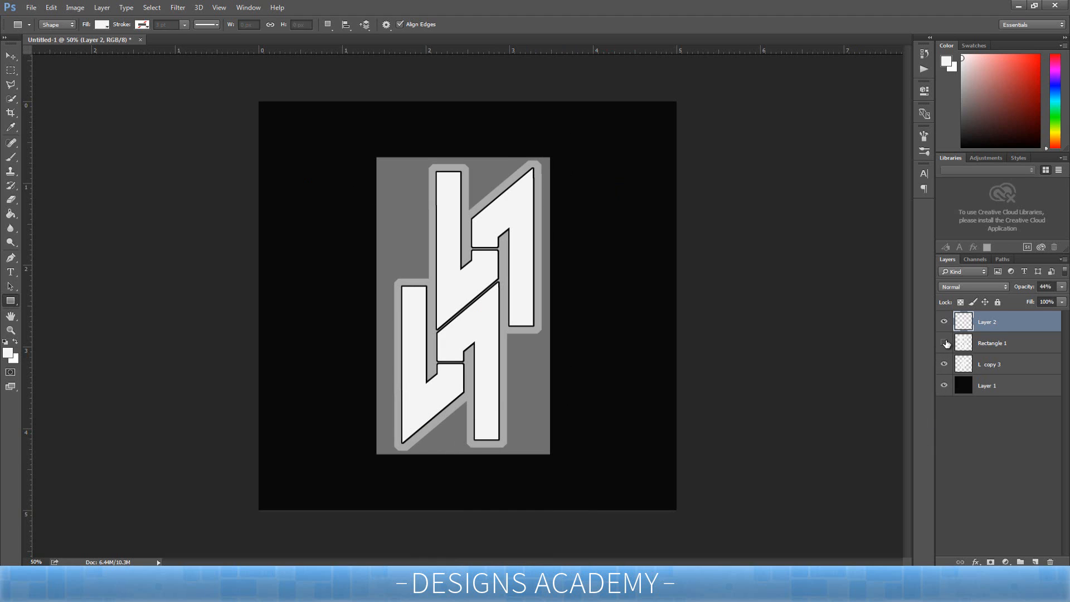
# Step: Hide the rectangle layer and raise the opacity of the outline layer cut from it to 100%
pyautogui.click(944, 343)
pyautogui.click(1061, 286)
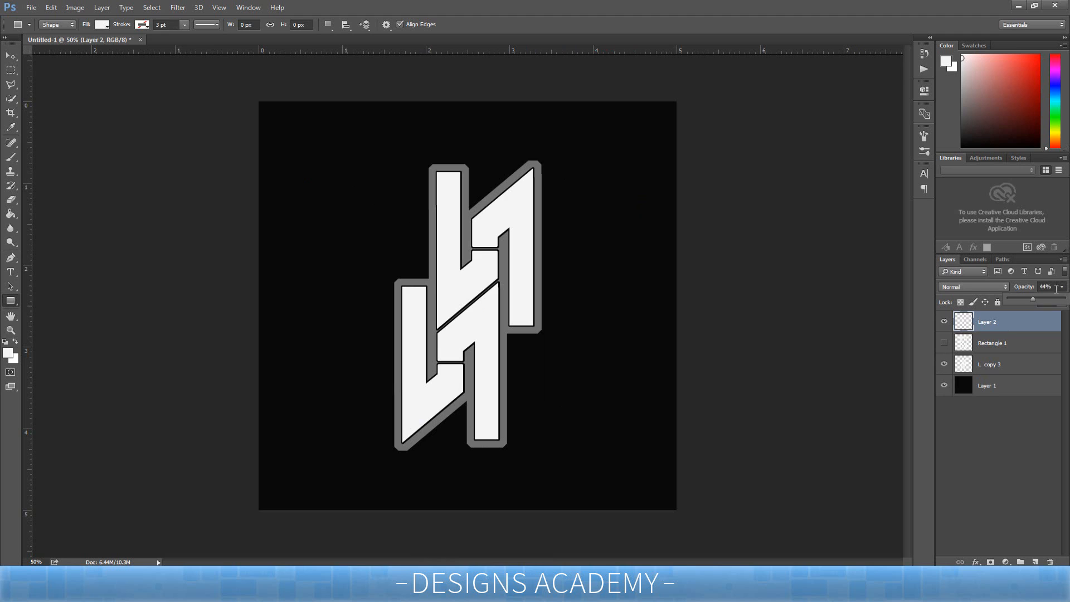
pyautogui.moveTo(1034, 299); pyautogui.dragTo(1065, 299)
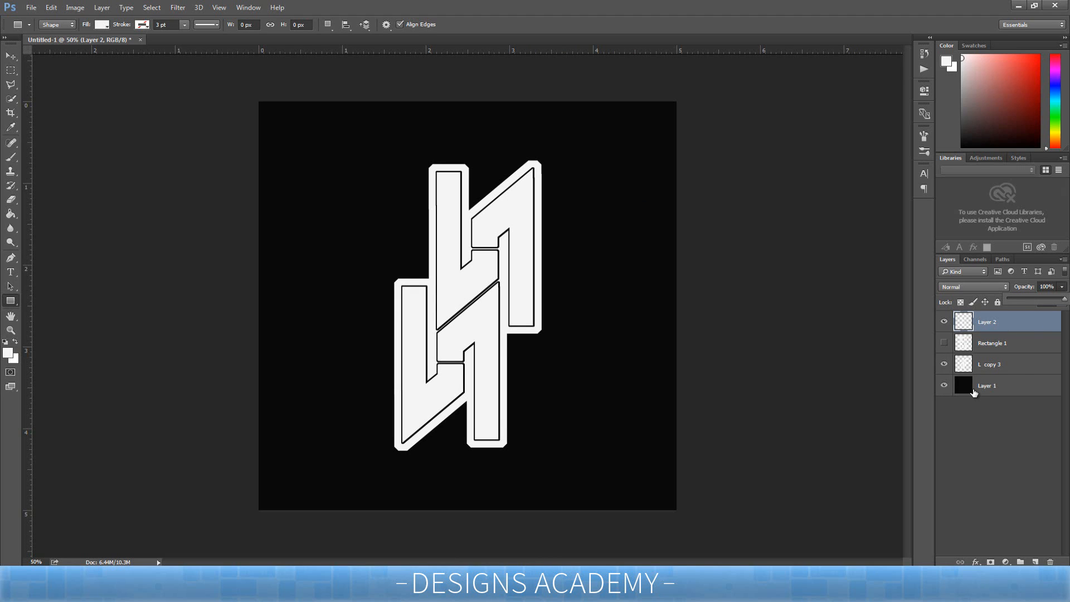
# Step: Delete the outline layer and the hidden rectangle layer, keeping only the merged logo on the black background
pyautogui.click(1010, 326)
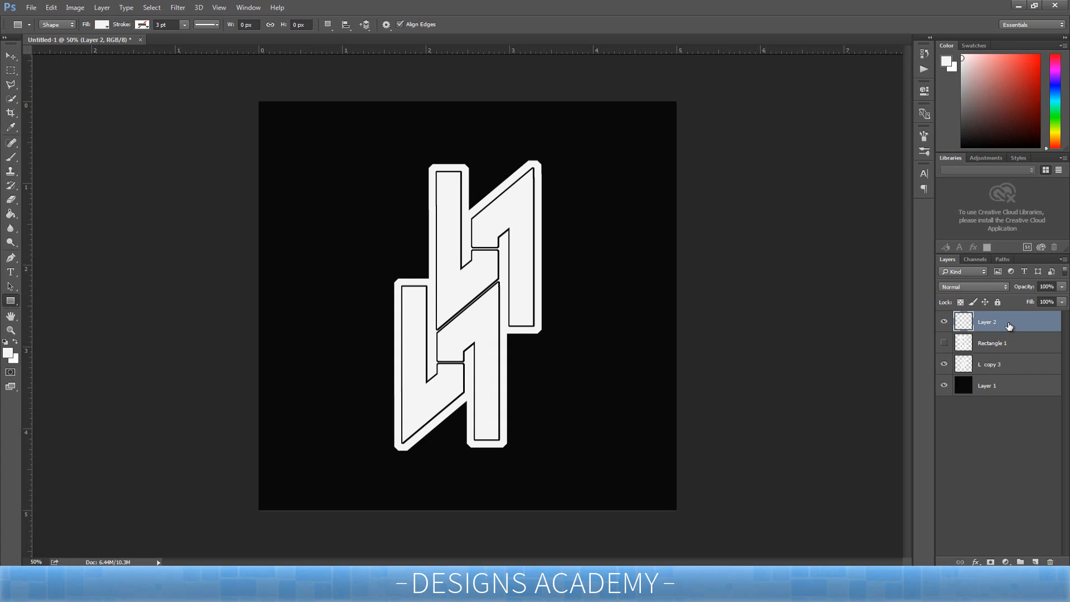
pyautogui.press('Delete')
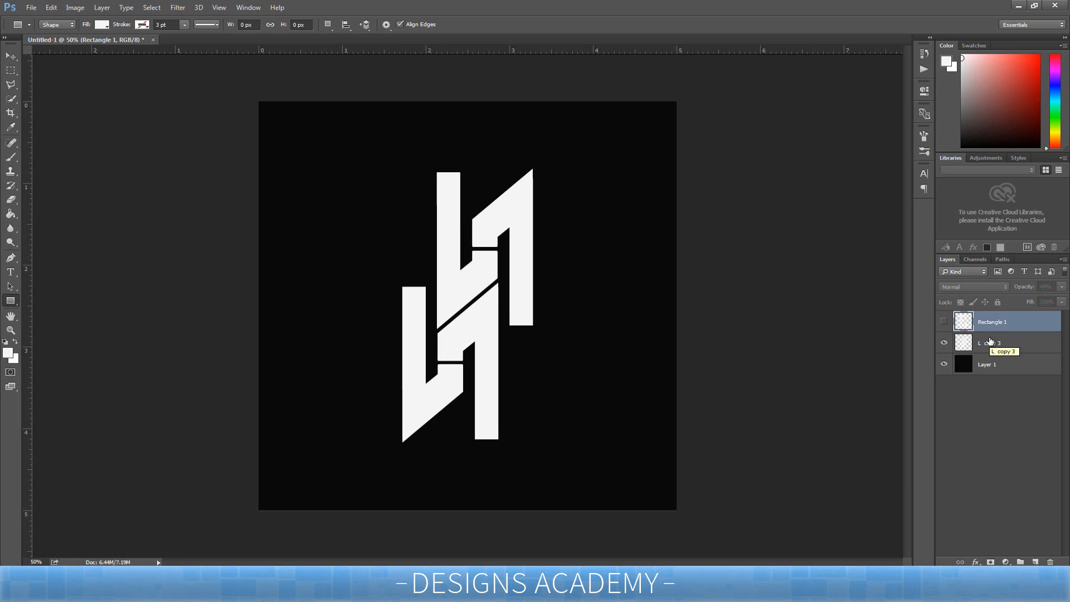
pyautogui.press('Delete')
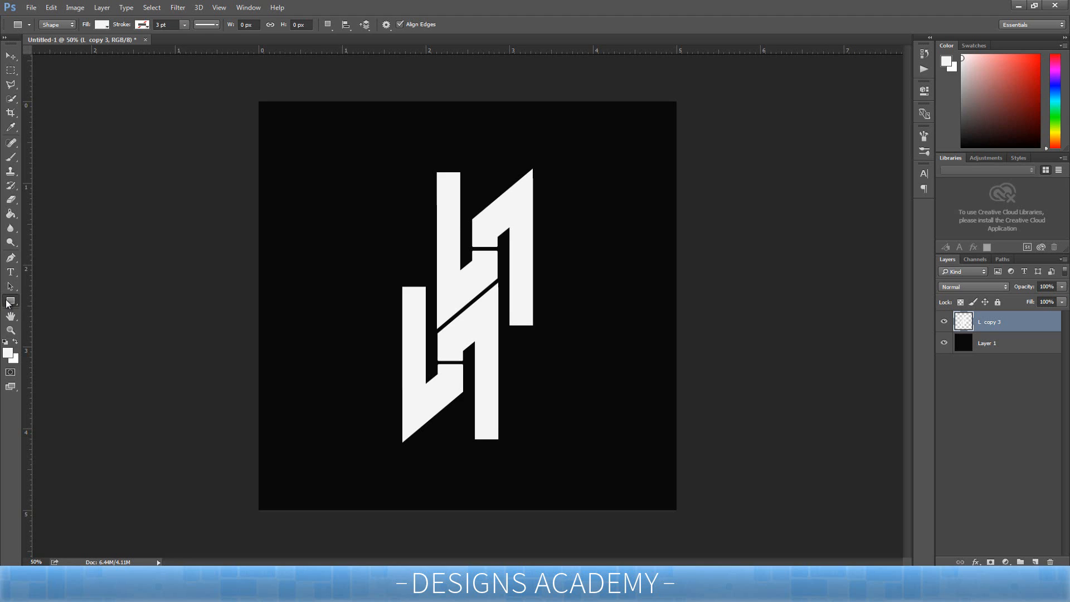
# Step: Draw a solid white block arrow as a custom shape beside the logo's upper stem and rotate it -90° to point up
pyautogui.click(8, 303)
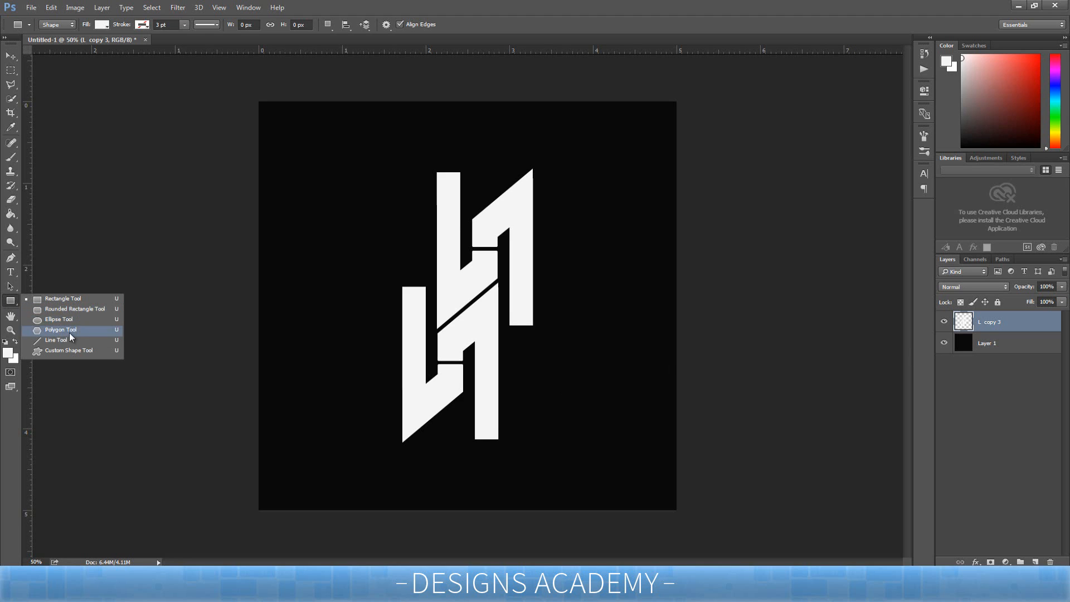
pyautogui.click(59, 351)
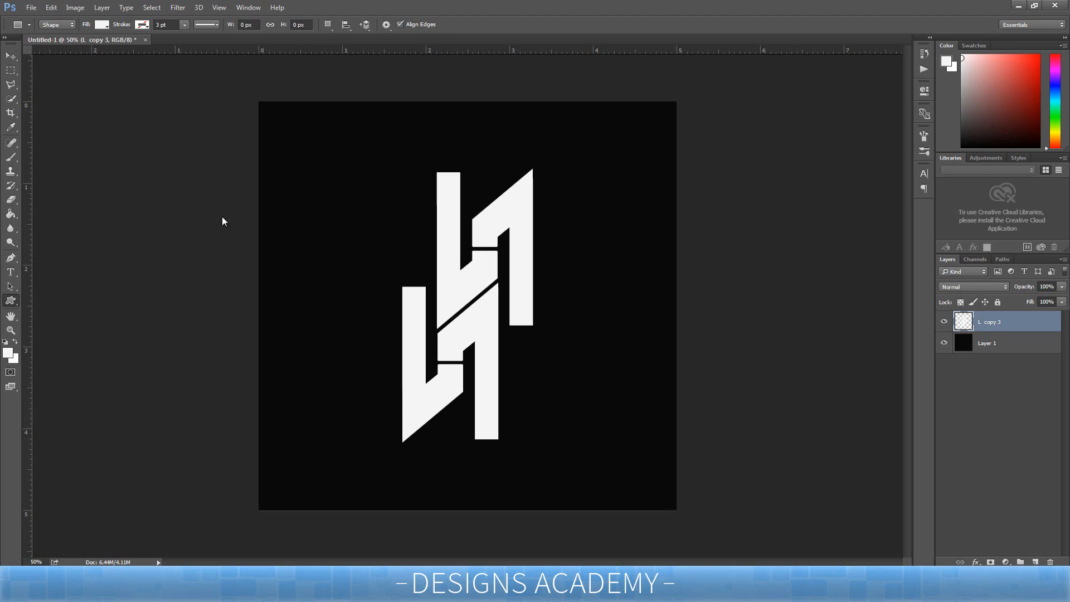
pyautogui.click(435, 25)
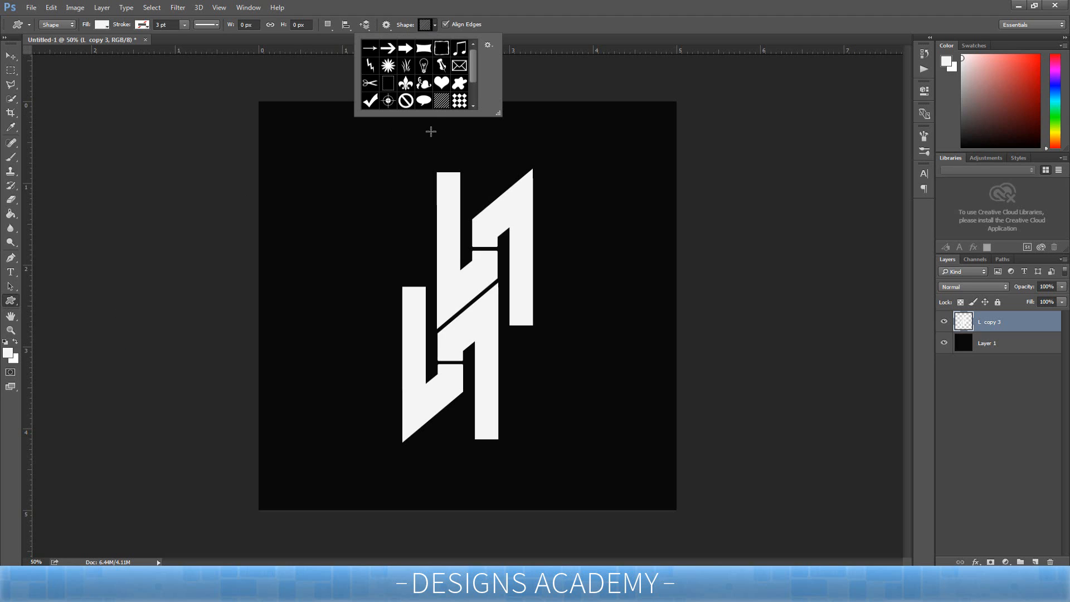
pyautogui.scroll(-2, 412, 89)
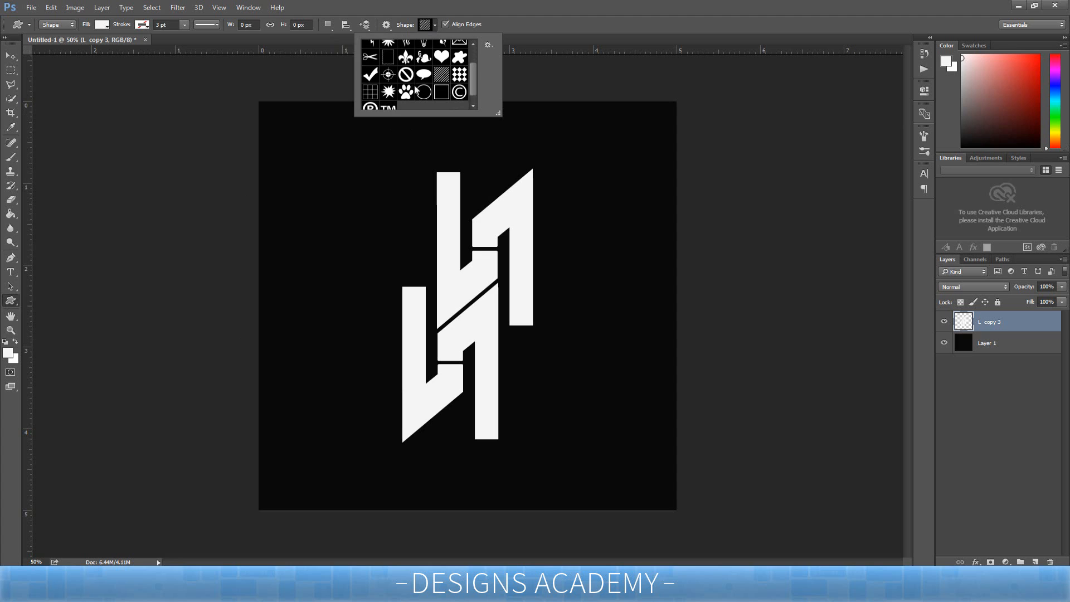
pyautogui.scroll(2, 427, 89)
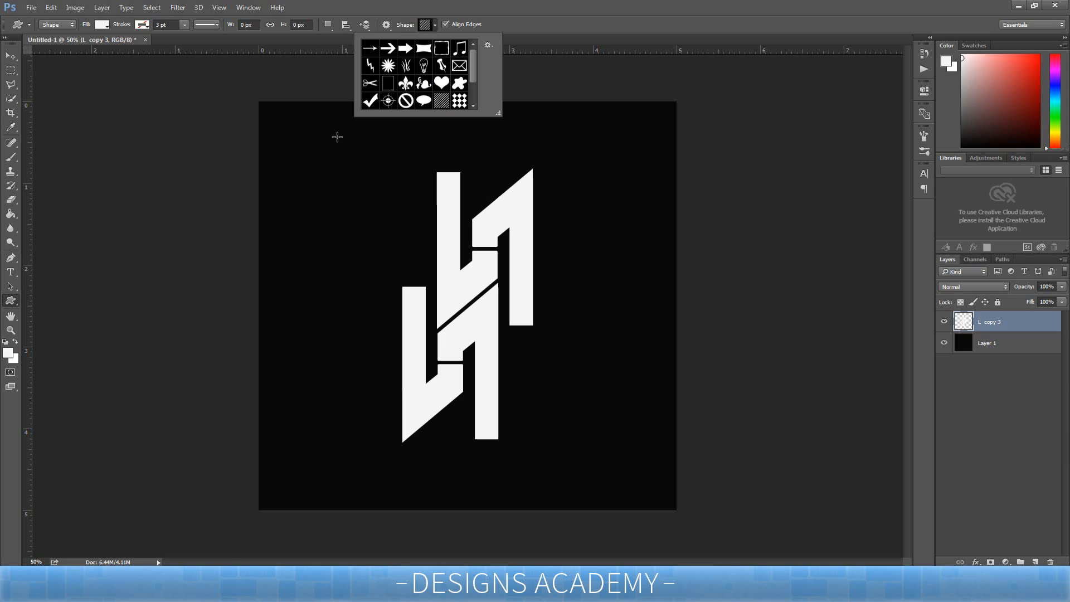
pyautogui.click(1011, 322)
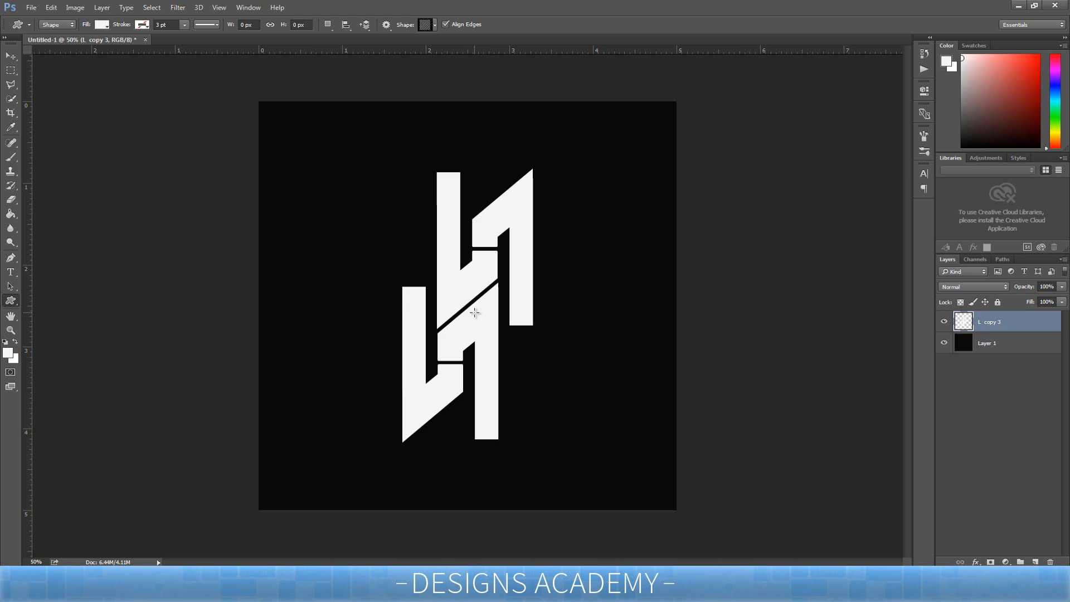
pyautogui.click(436, 24)
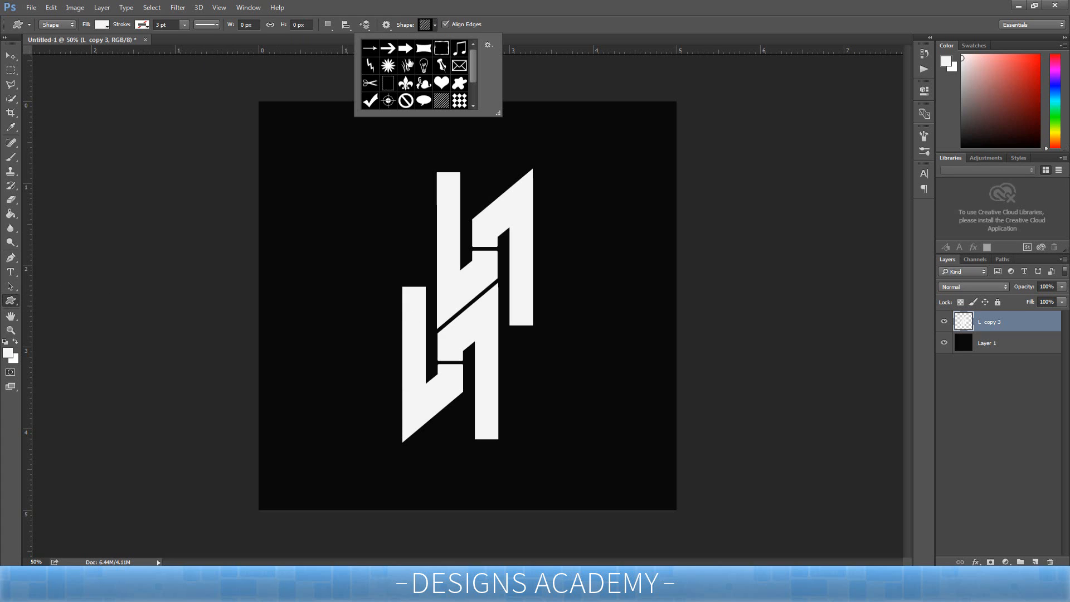
pyautogui.click(405, 48)
pyautogui.moveTo(354, 149); pyautogui.dragTo(462, 238)
pyautogui.hotkey('ctrl', 't')
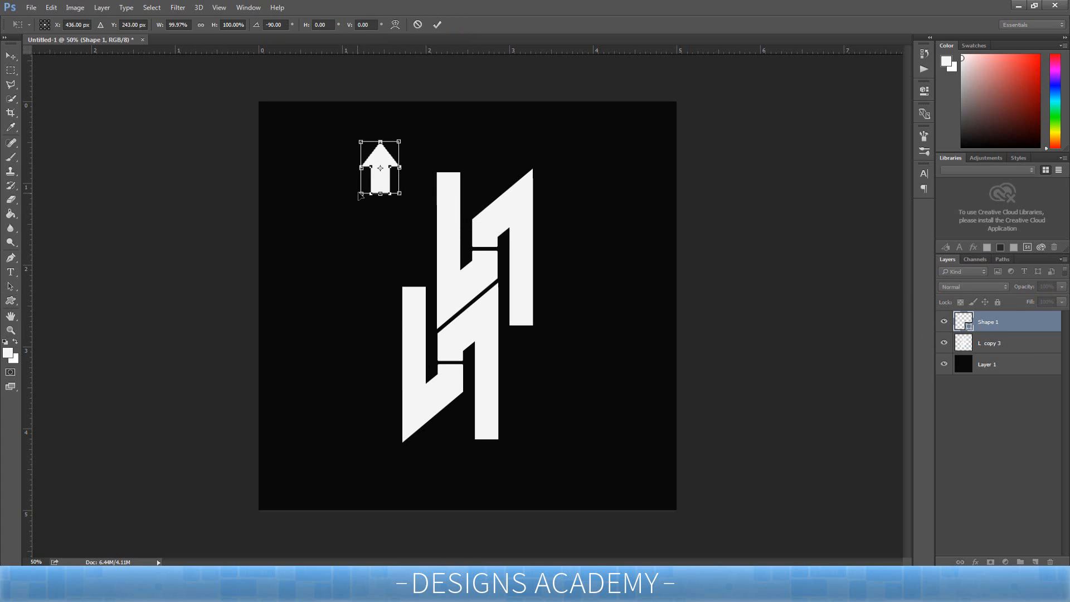
# Step: Scale the arrow to about 123% and place it on the tallest upward stem at X 682 px, Y 277 px
pyautogui.moveTo(383, 183); pyautogui.dragTo(476, 187)
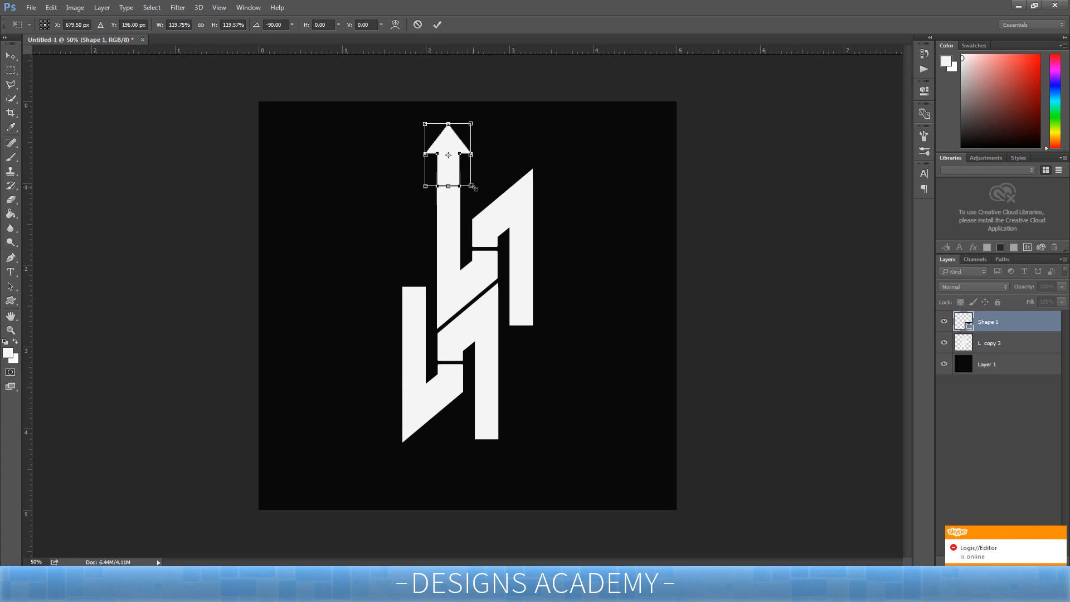
pyautogui.moveTo(474, 188); pyautogui.dragTo(476, 189)
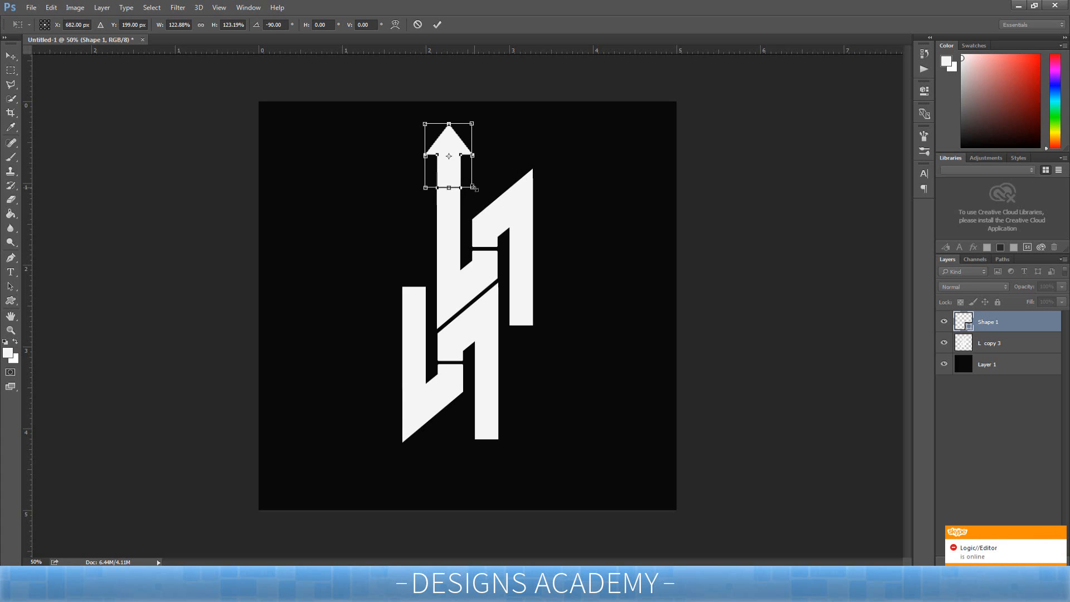
pyautogui.press('Down')
pyautogui.press('Down')
pyautogui.press('Down')
pyautogui.press('Down')
pyautogui.press('Down')
pyautogui.press('Down')
pyautogui.press('Down')
pyautogui.press('Down')
pyautogui.press('Down')
pyautogui.press('Down')
pyautogui.press('Down')
pyautogui.press('Down')
pyautogui.press('Down')
pyautogui.press('Down')
pyautogui.press('Down')
pyautogui.press('Down')
pyautogui.press('Down')
pyautogui.press('Down')
pyautogui.press('Down')
pyautogui.press('Down')
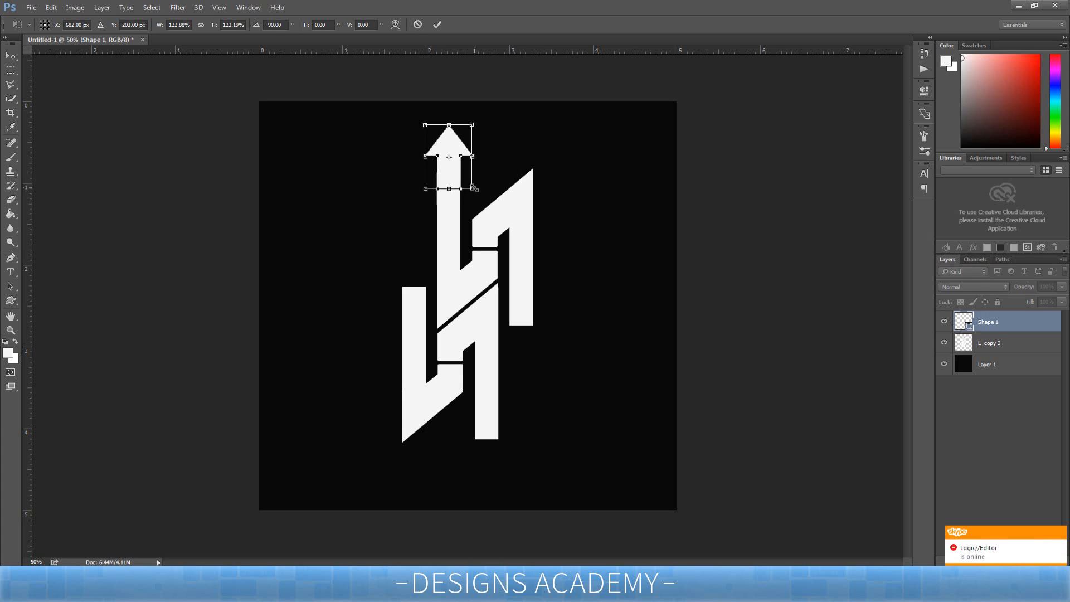
pyautogui.press('Down')
pyautogui.press('Down')
pyautogui.press('Down')
pyautogui.press('Down')
pyautogui.press('Down')
pyautogui.press('Down')
pyautogui.press('Down')
pyautogui.press('Down')
pyautogui.press('Down')
pyautogui.press('Down')
pyautogui.press('Down')
pyautogui.press('Down')
pyautogui.press('Down')
pyautogui.press('Down')
pyautogui.press('Down')
pyautogui.press('Down')
pyautogui.press('Down')
pyautogui.press('Down')
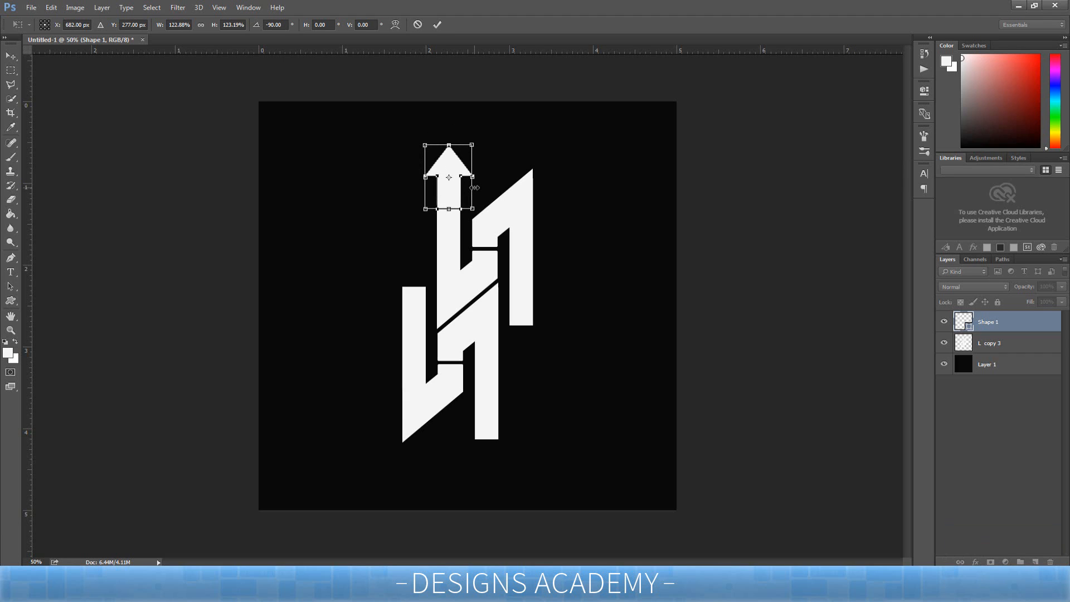
pyautogui.press('Return')
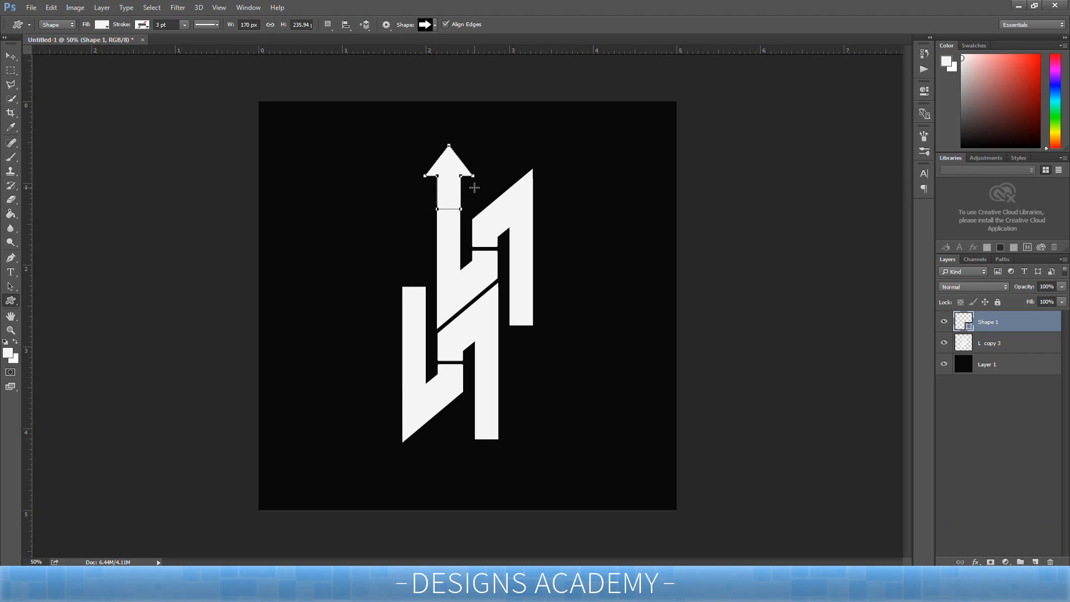
pyautogui.click(976, 420)
# Step: Duplicate the arrow layer and move the copy below the logo's lowest downward stem, to X 806 px, Y 1382 px
pyautogui.click(998, 322)
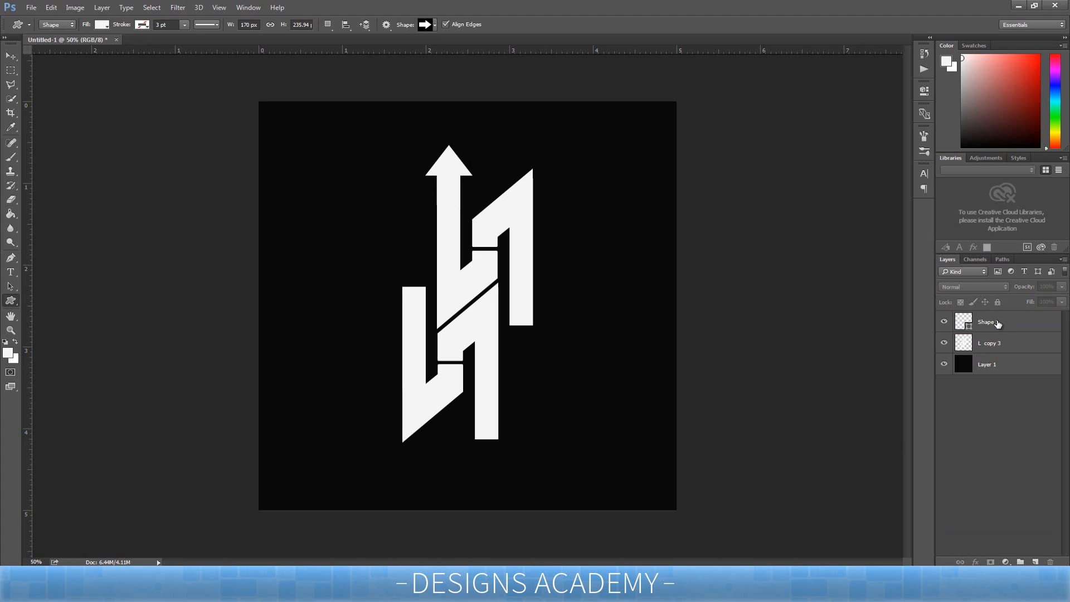
pyautogui.hotkey('ctrl', 'j')
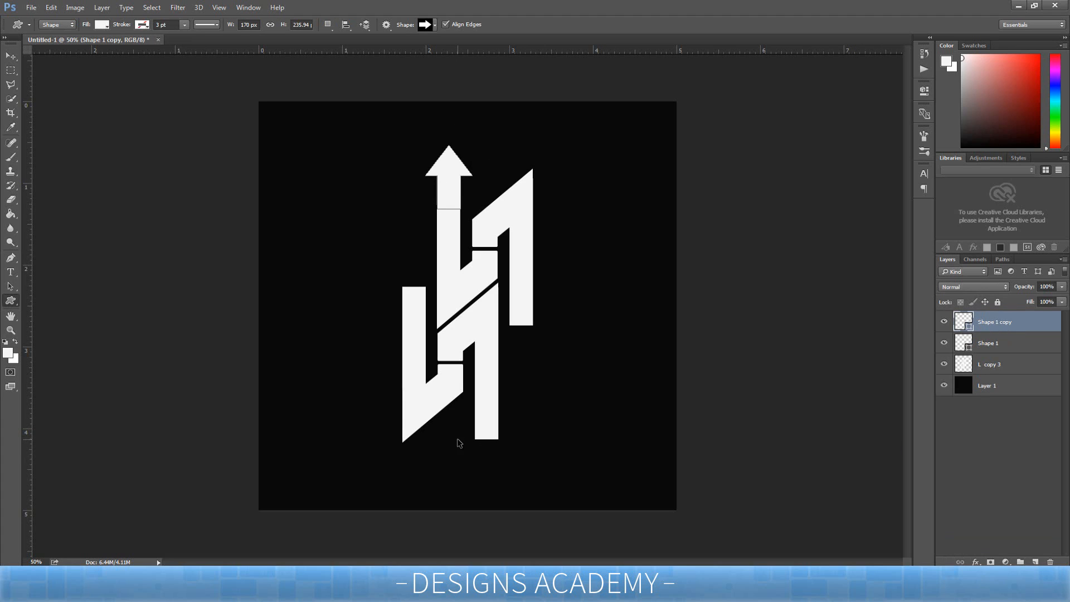
pyautogui.hotkey('ctrl', 't')
pyautogui.moveTo(472, 209); pyautogui.dragTo(507, 511)
# Step: Rotate the arrow copy 180° so it points down
pyautogui.rightClick(508, 498)
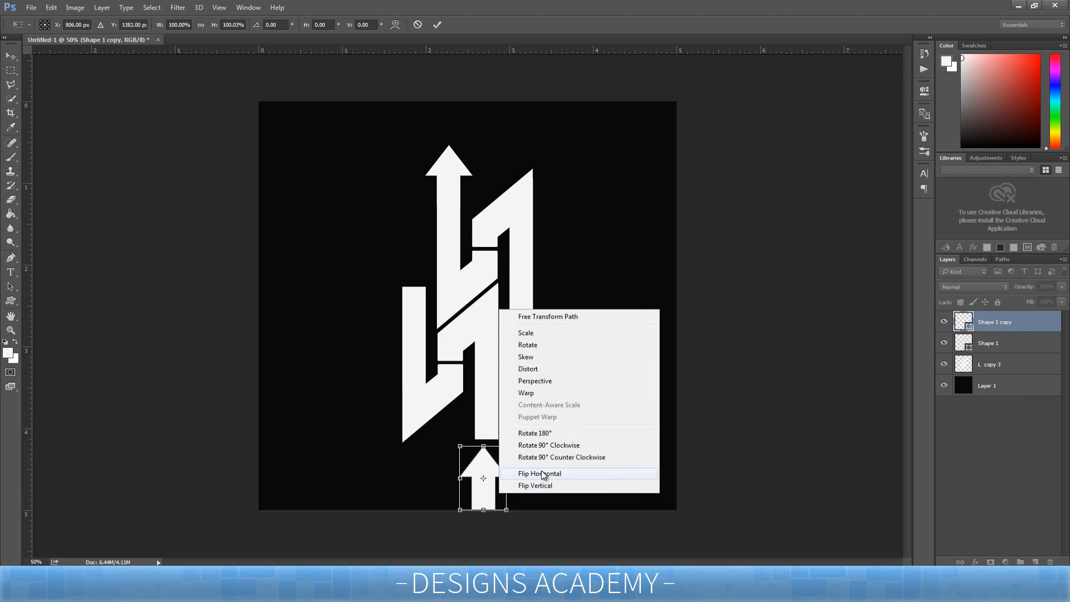
pyautogui.click(545, 472)
pyautogui.rightClick(487, 498)
pyautogui.click(528, 474)
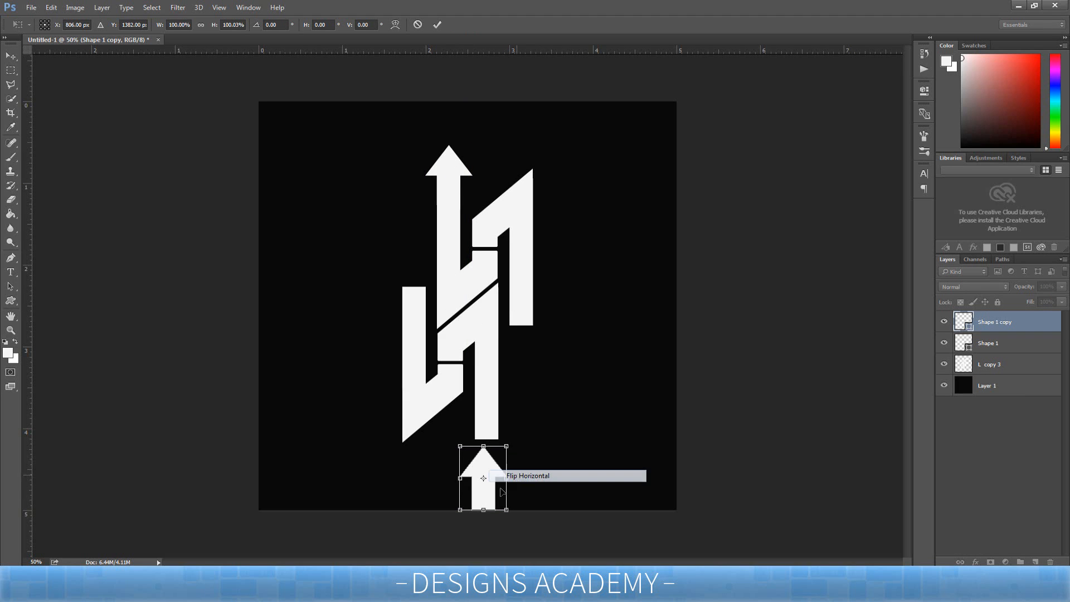
pyautogui.rightClick(488, 494)
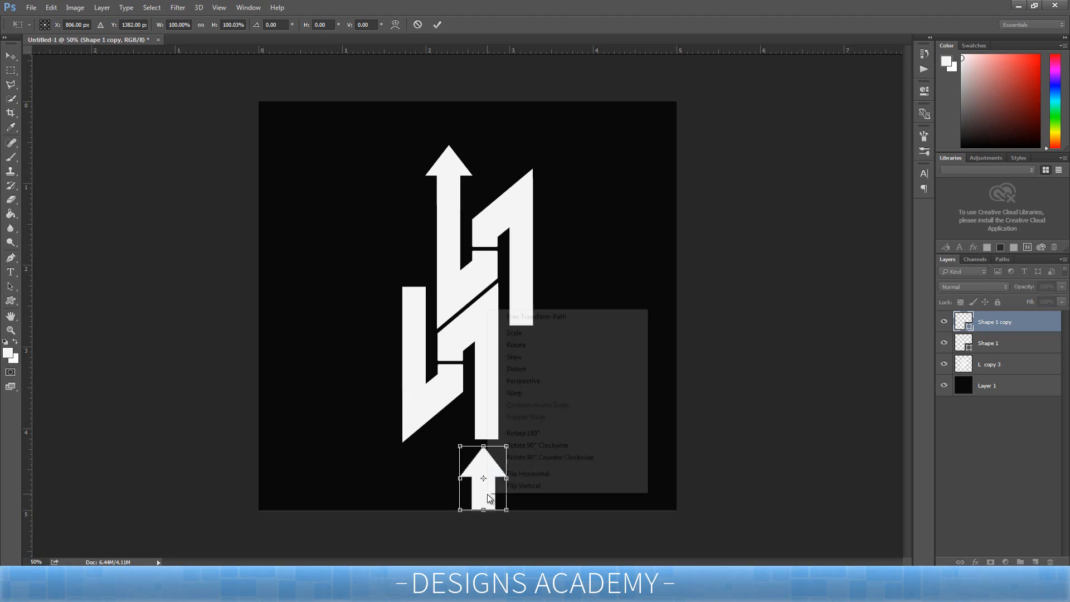
pyautogui.click(528, 434)
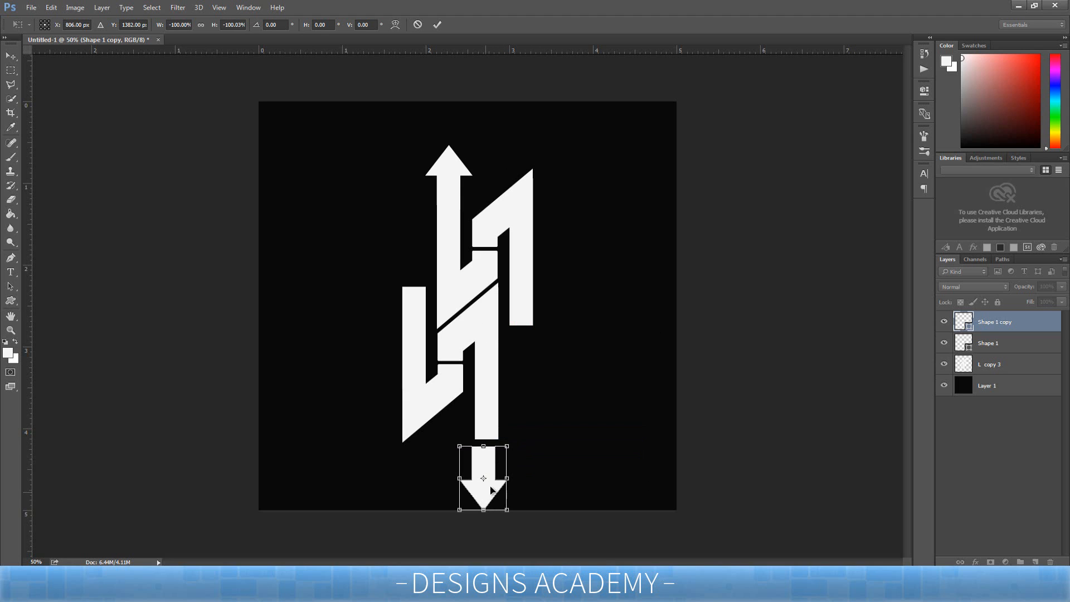
# Step: Move the downward arrow onto the end of the logo's lowest stem, at X 818 px, Y 1252 px
pyautogui.moveTo(491, 498); pyautogui.dragTo(489, 459)
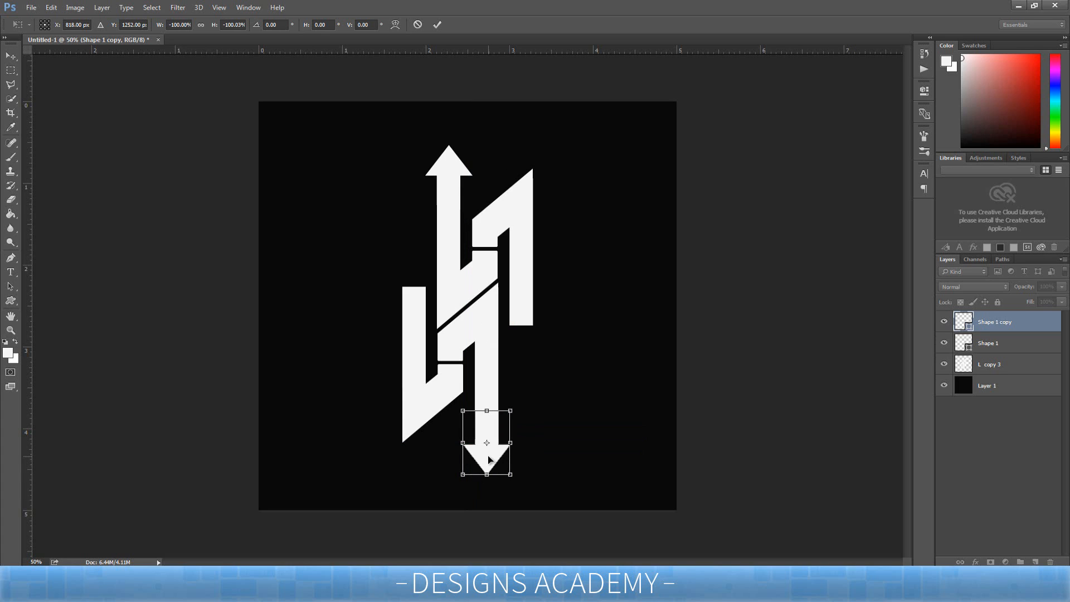
pyautogui.press('Return')
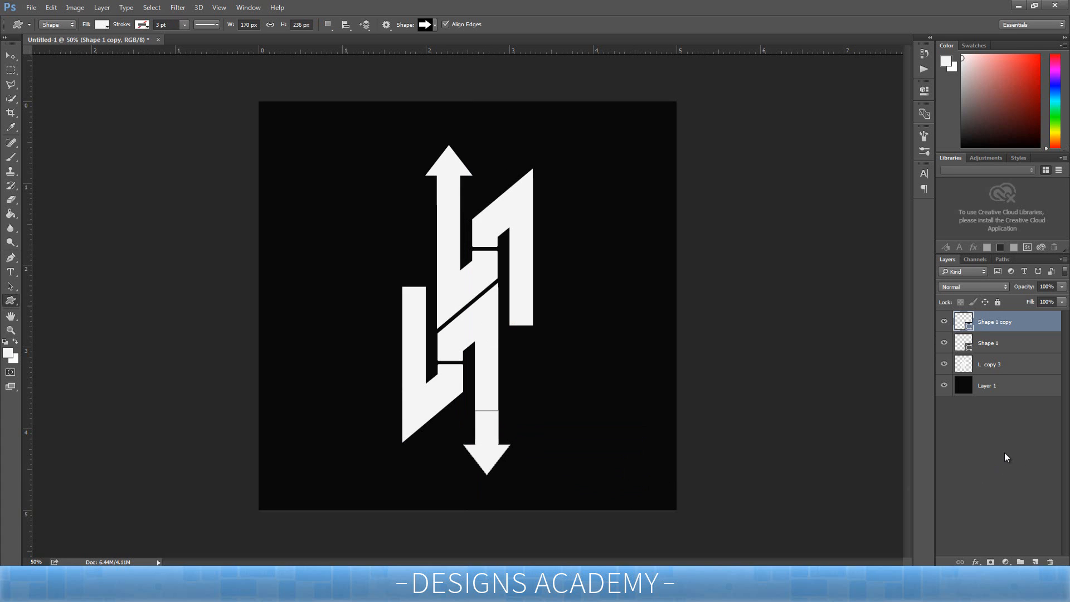
pyautogui.hotkey('ctrl', 't')
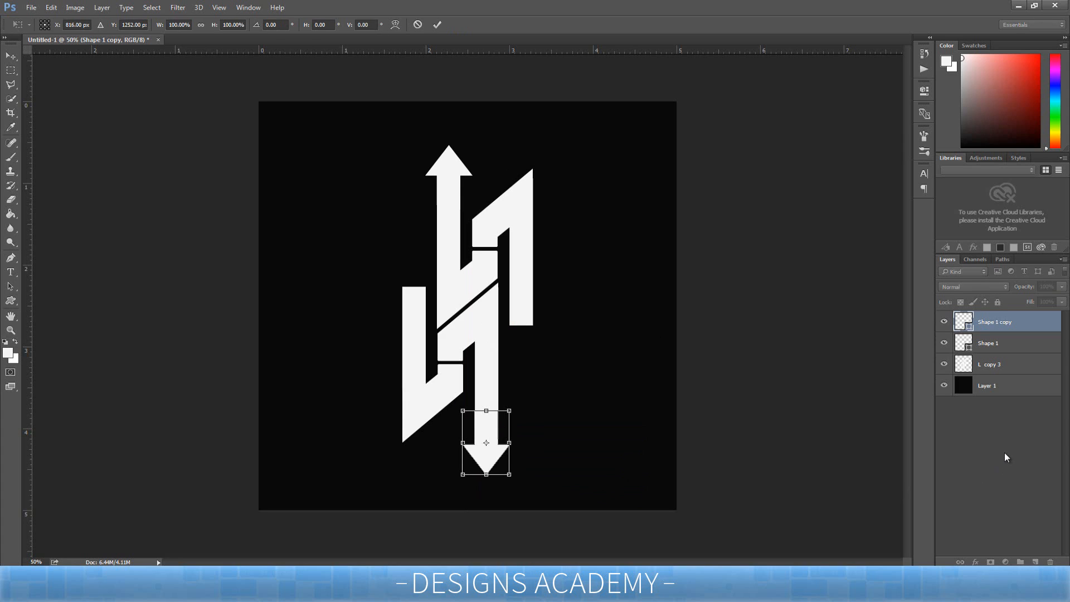
pyautogui.press('Return')
pyautogui.click(1002, 477)
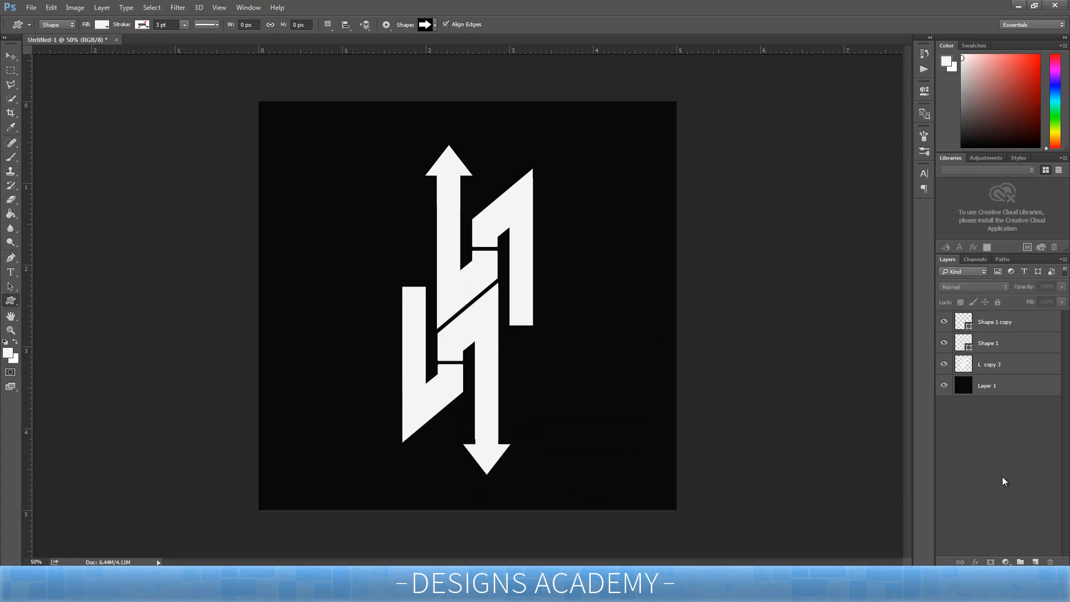
# Step: Scale the downward arrow to about 103% and align it with its stem at X 817.5 px, Y 1245.5 px
pyautogui.click(993, 326)
pyautogui.hotkey('ctrl', 't')
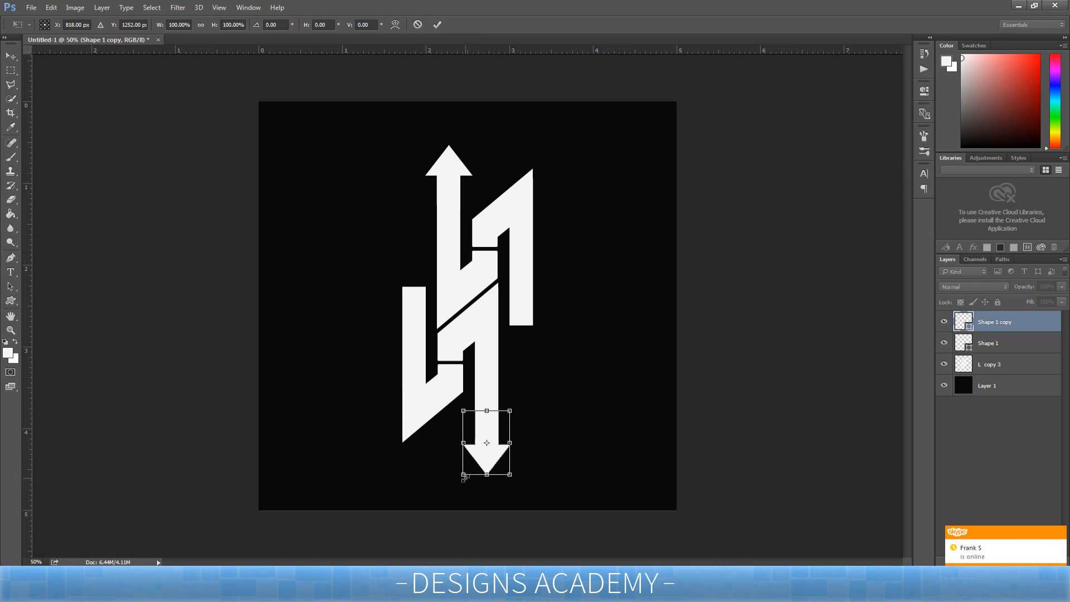
pyautogui.moveTo(466, 478); pyautogui.dragTo(468, 481)
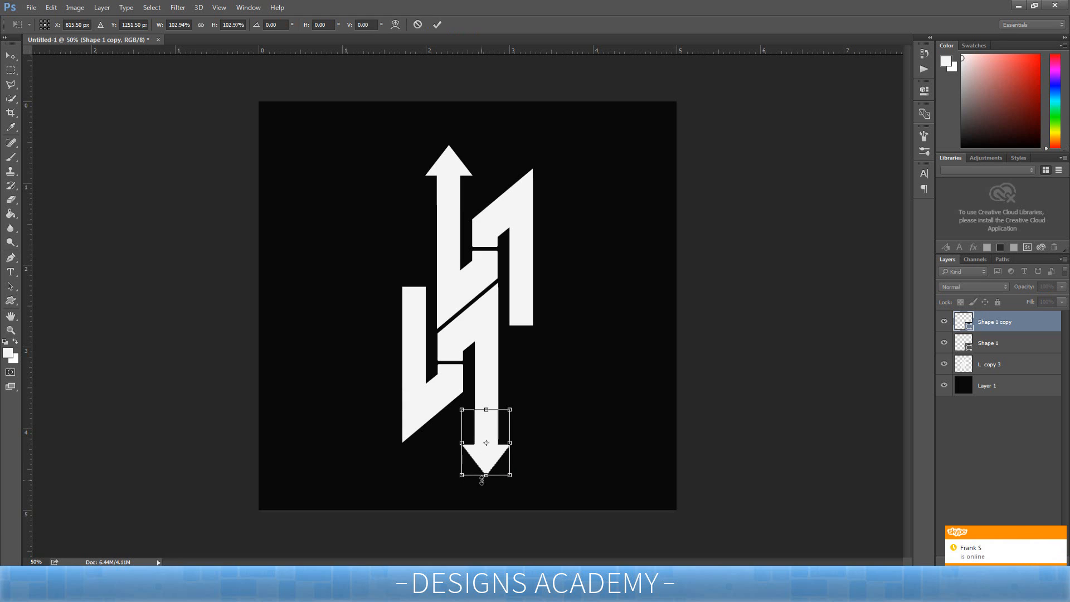
pyautogui.press('Return')
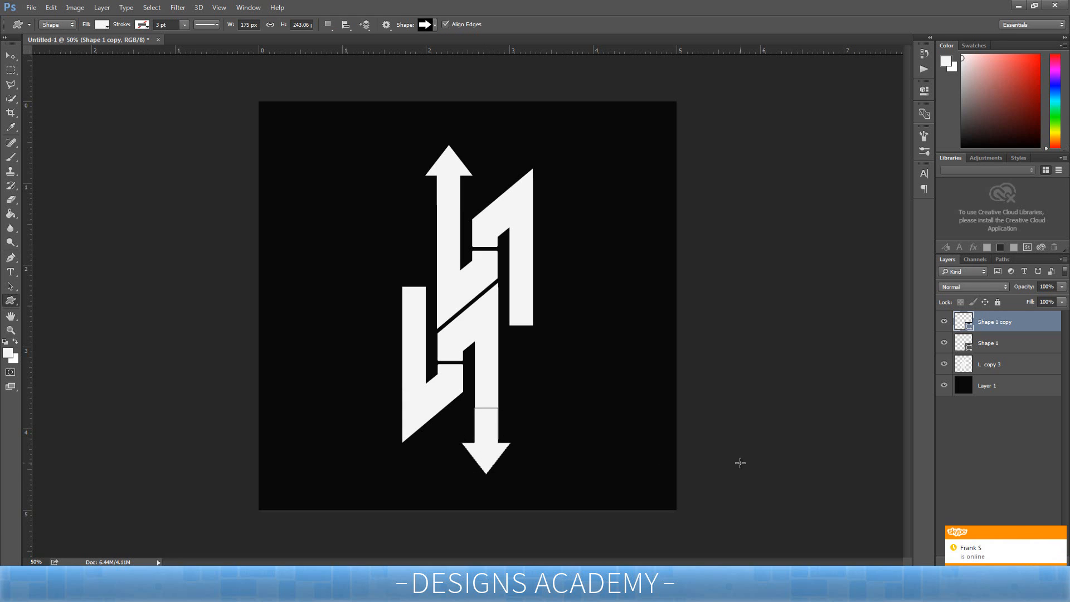
pyautogui.hotkey('ctrl', 't')
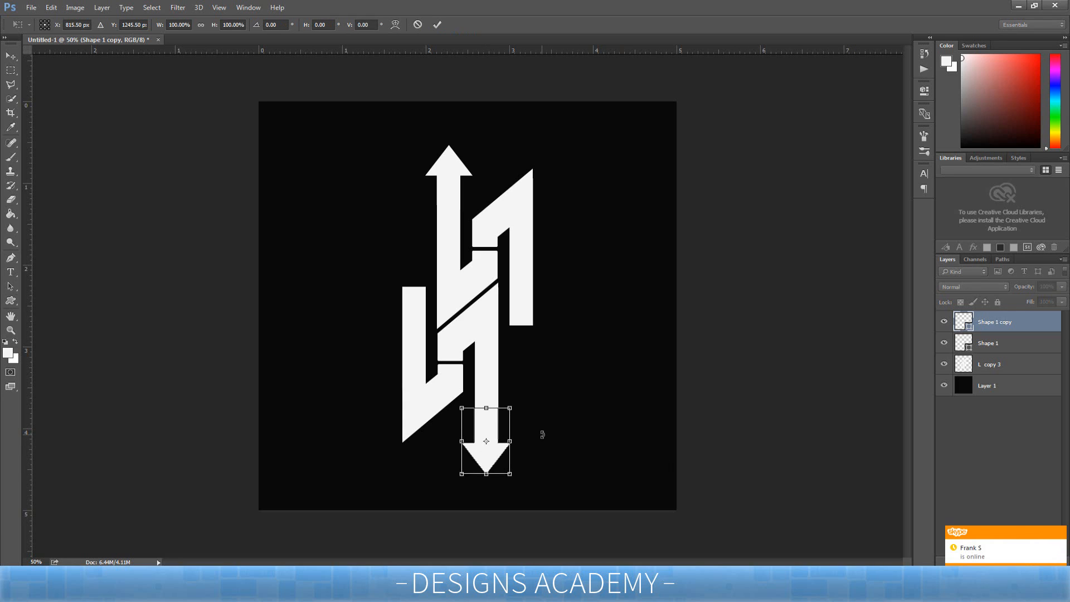
pyautogui.press('Right')
pyautogui.press('Right')
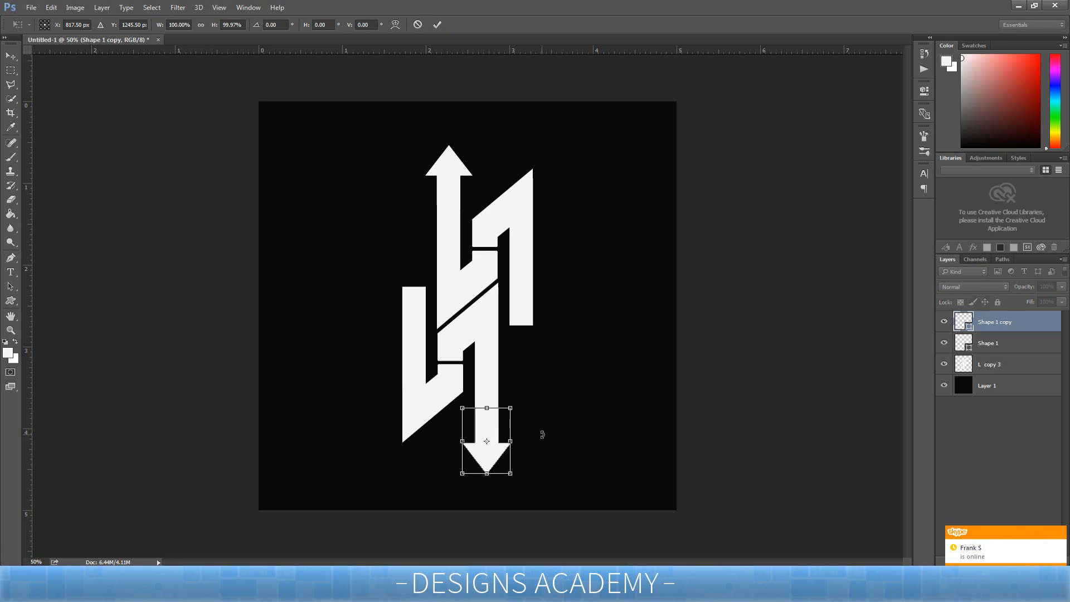
pyautogui.press('Return')
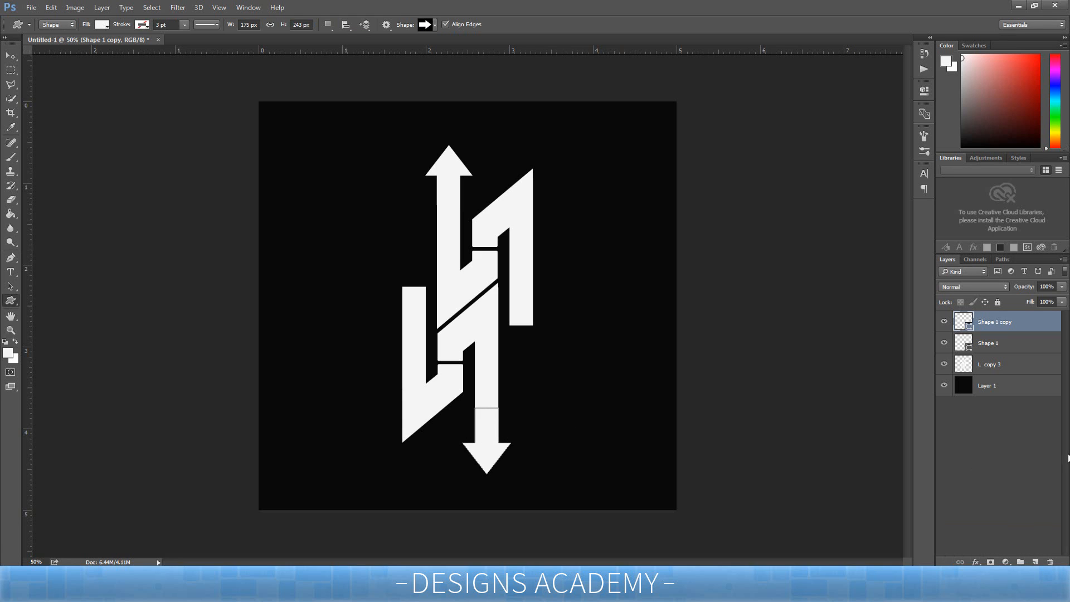
pyautogui.click(1005, 460)
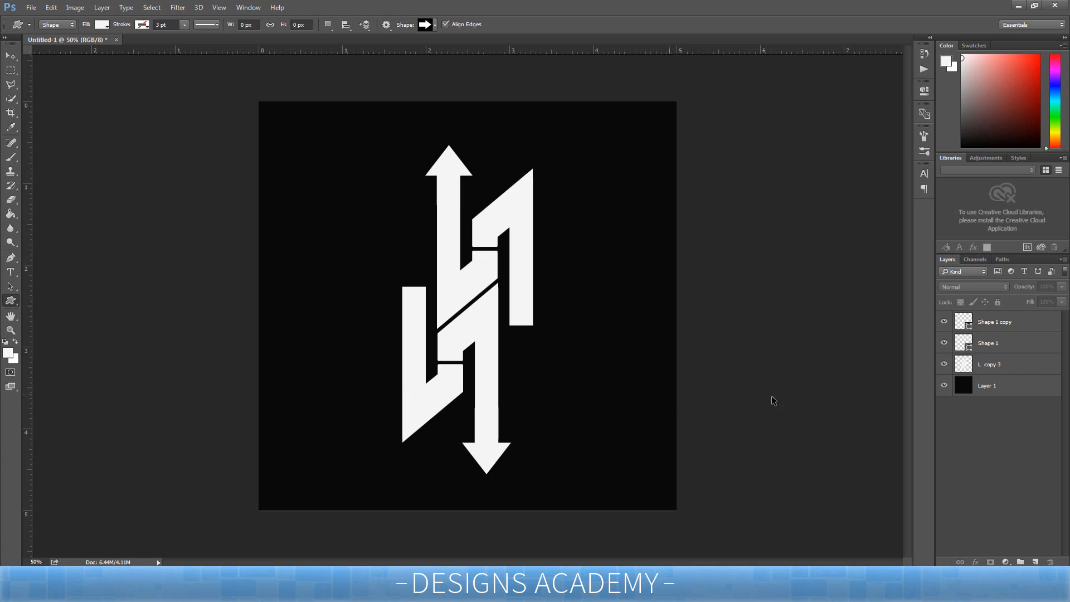
# Step: Duplicate the downward arrow layer, move the copy below the logo's right-hand stem, and rotate it to -90° so it points right
pyautogui.click(997, 323)
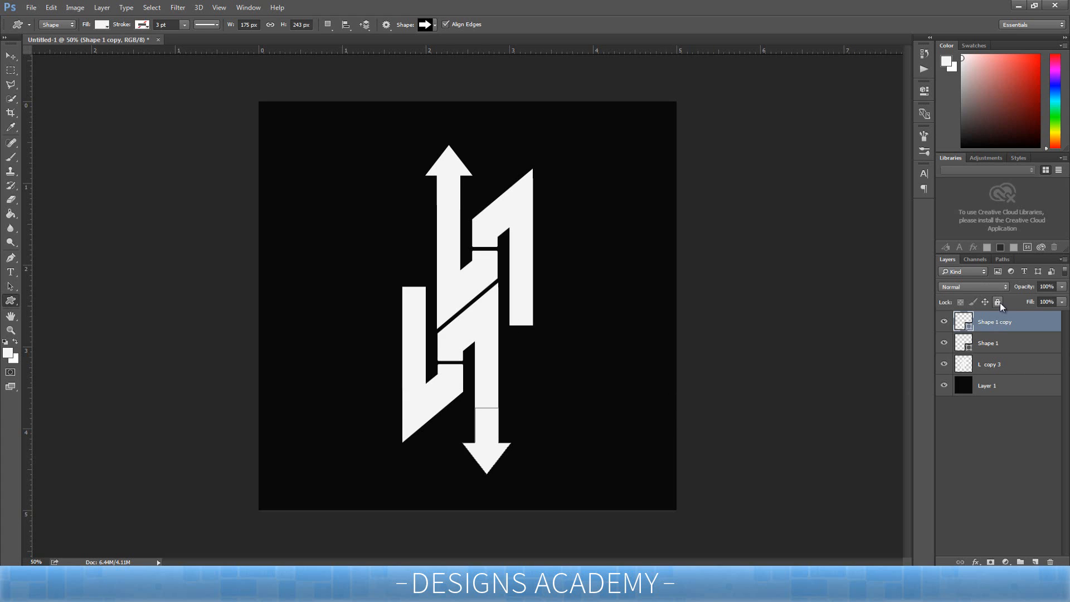
pyautogui.hotkey('ctrl', 'j')
pyautogui.hotkey('ctrl', 't')
pyautogui.moveTo(467, 425); pyautogui.dragTo(526, 345)
pyautogui.rightClick(556, 369)
pyautogui.click(596, 504)
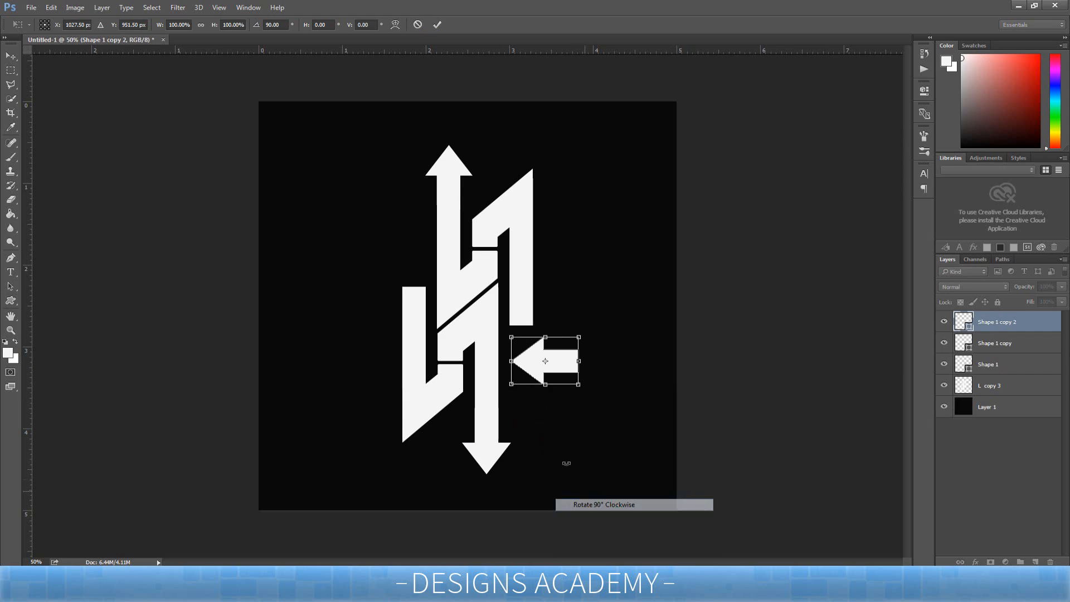
pyautogui.rightClick(566, 370)
pyautogui.click(602, 492)
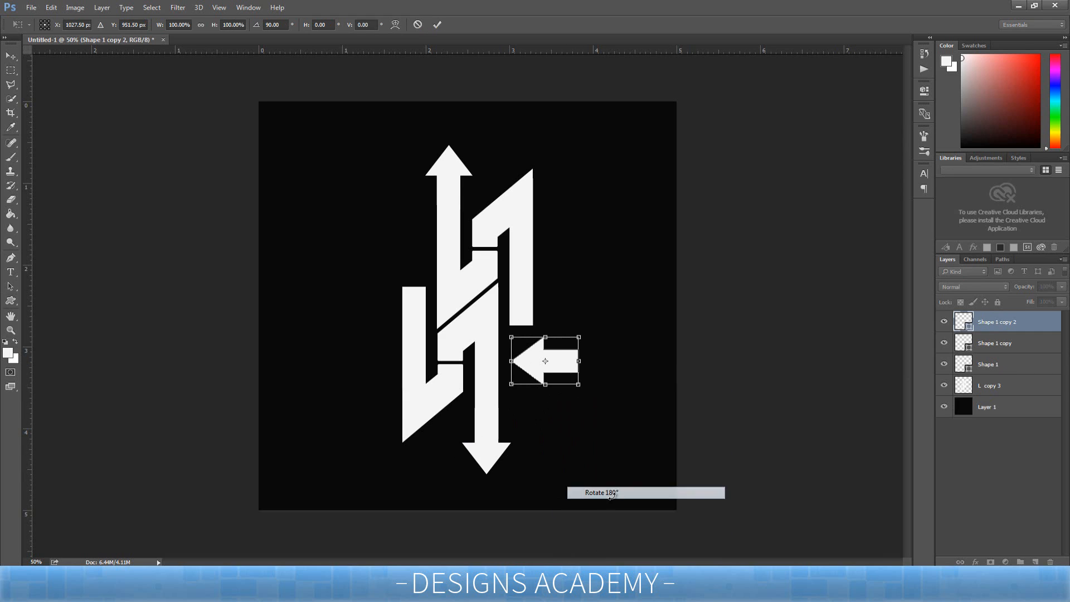
# Step: Place the right-pointing arrow over the foot of the right-hand stem at about Y 780 px, flush with the stem's left edge
pyautogui.moveTo(569, 367); pyautogui.dragTo(566, 321)
pyautogui.press('Up')
pyautogui.press('Up')
pyautogui.press('Up')
pyautogui.press('Up')
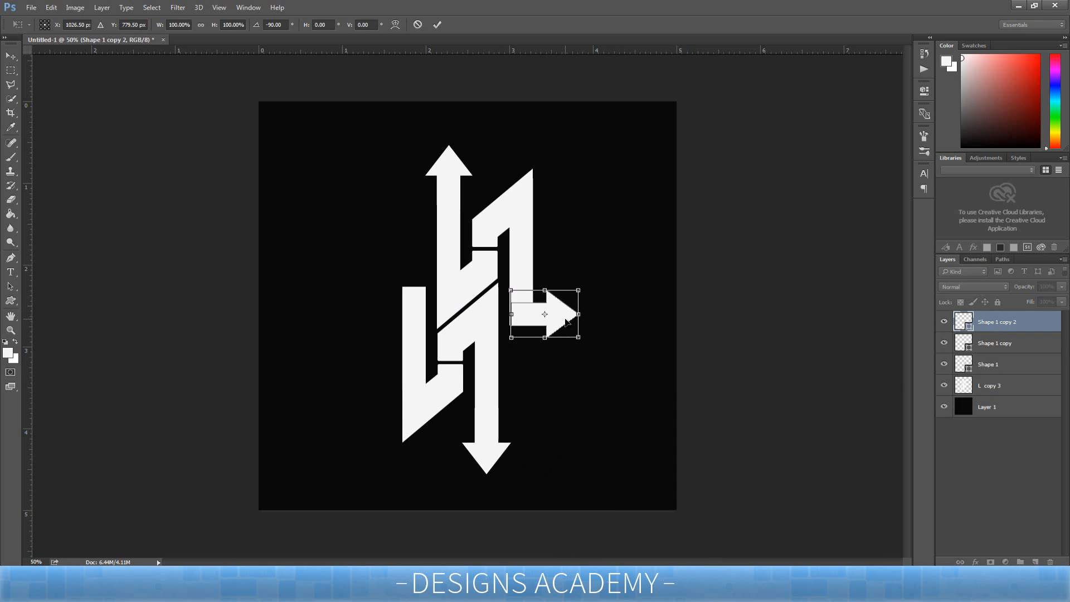
pyautogui.press('Left')
pyautogui.press('Left')
pyautogui.press('Left')
pyautogui.press('Left')
pyautogui.press('Return')
pyautogui.click(995, 456)
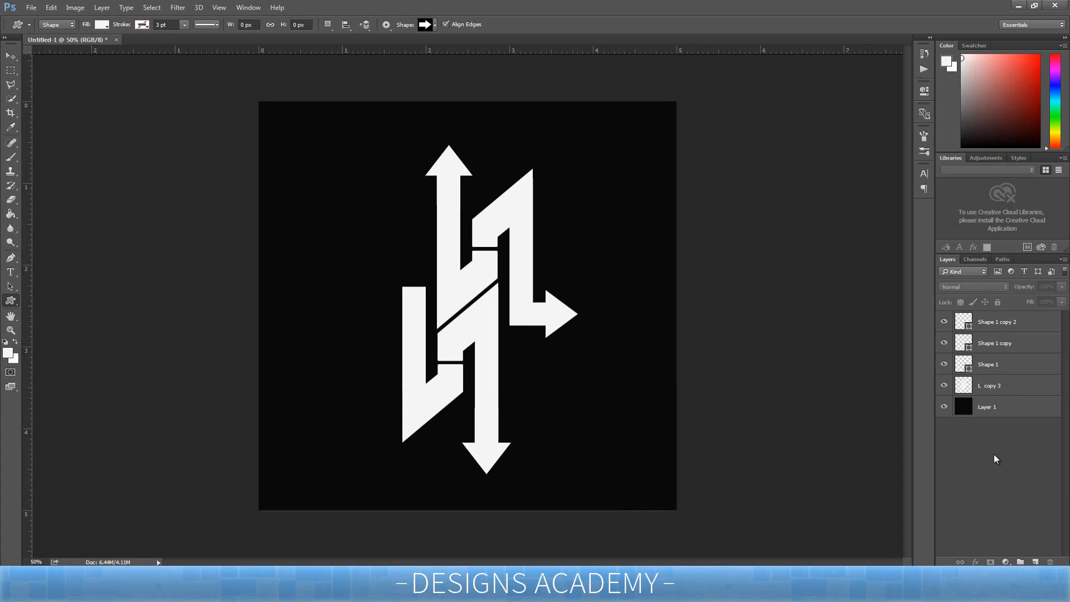
# Step: Duplicate the right-pointing arrow, move the copy left of the logo to X 346.5 px, Y 803.5 px, and rotate it 180°
pyautogui.click(990, 329)
pyautogui.hotkey('ctrl', 'j')
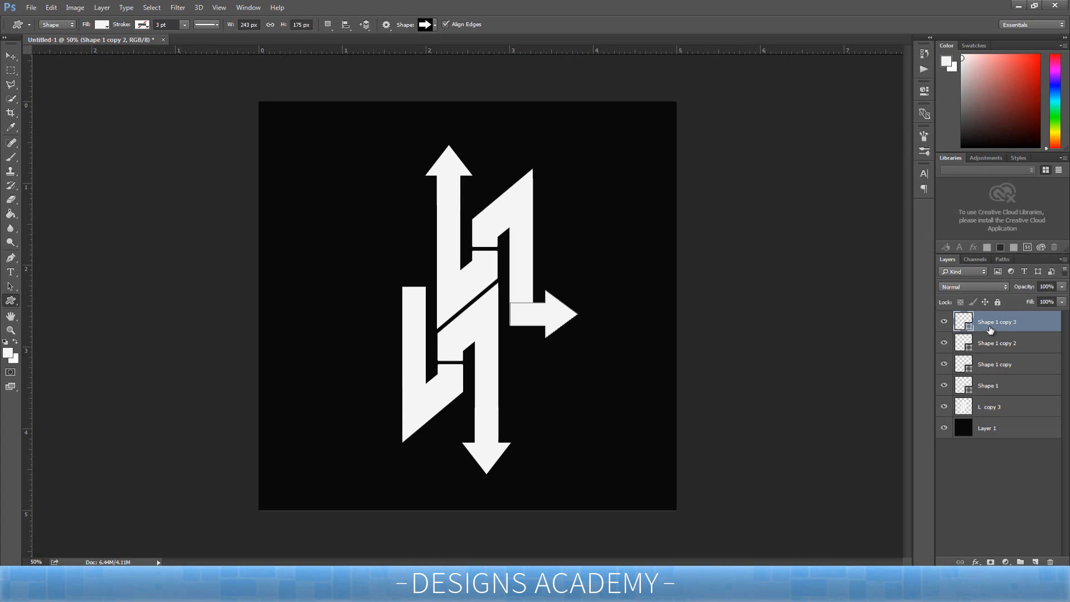
pyautogui.hotkey('ctrl', 't')
pyautogui.moveTo(557, 321); pyautogui.dragTo(371, 328)
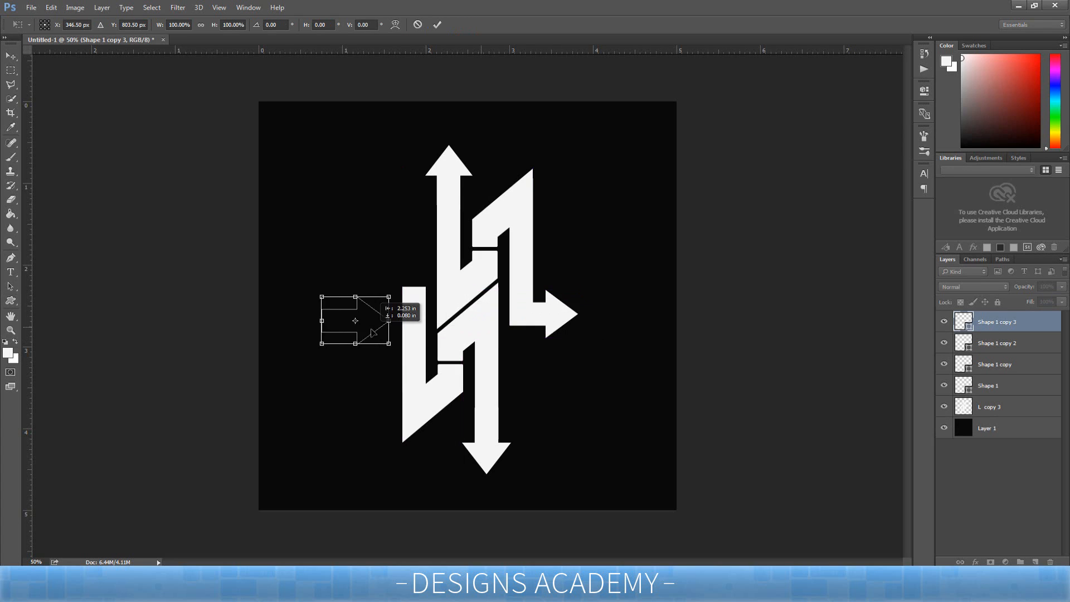
pyautogui.rightClick(372, 330)
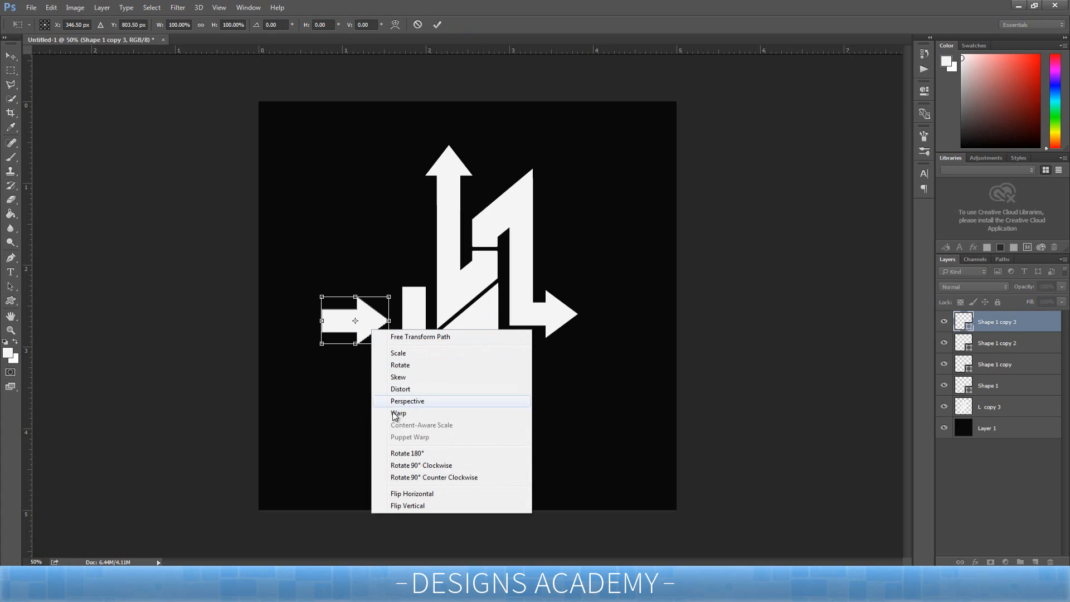
pyautogui.click(423, 453)
# Step: Place the left-pointing arrow on the upper end of the left-hand stem at X 479.5 px, Y 721.5 px
pyautogui.moveTo(380, 323); pyautogui.dragTo(416, 299)
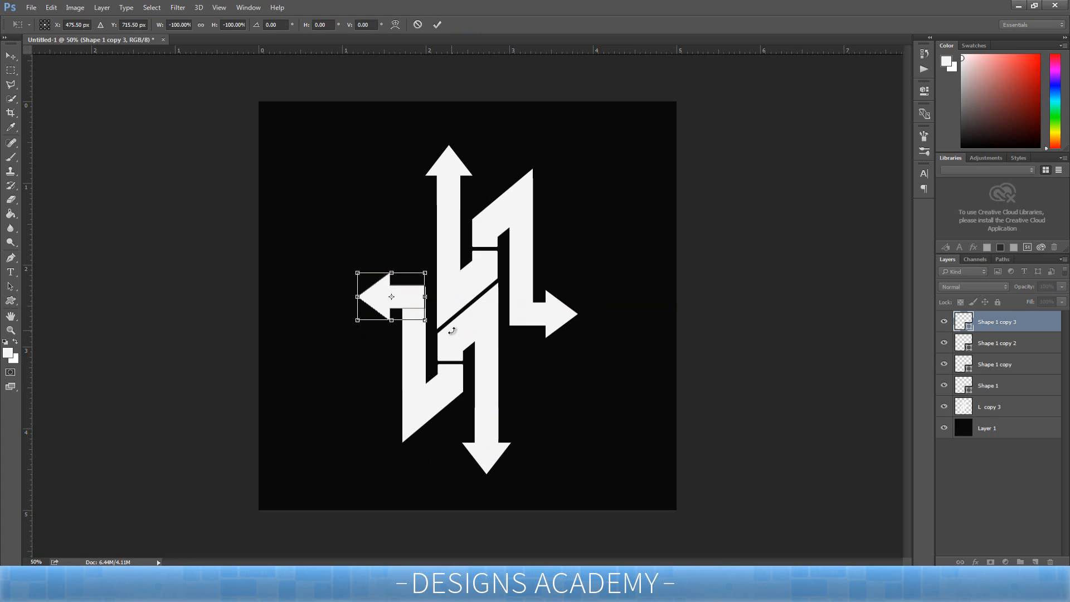
pyautogui.press('Down')
pyautogui.press('Down')
pyautogui.press('Down')
pyautogui.press('Up')
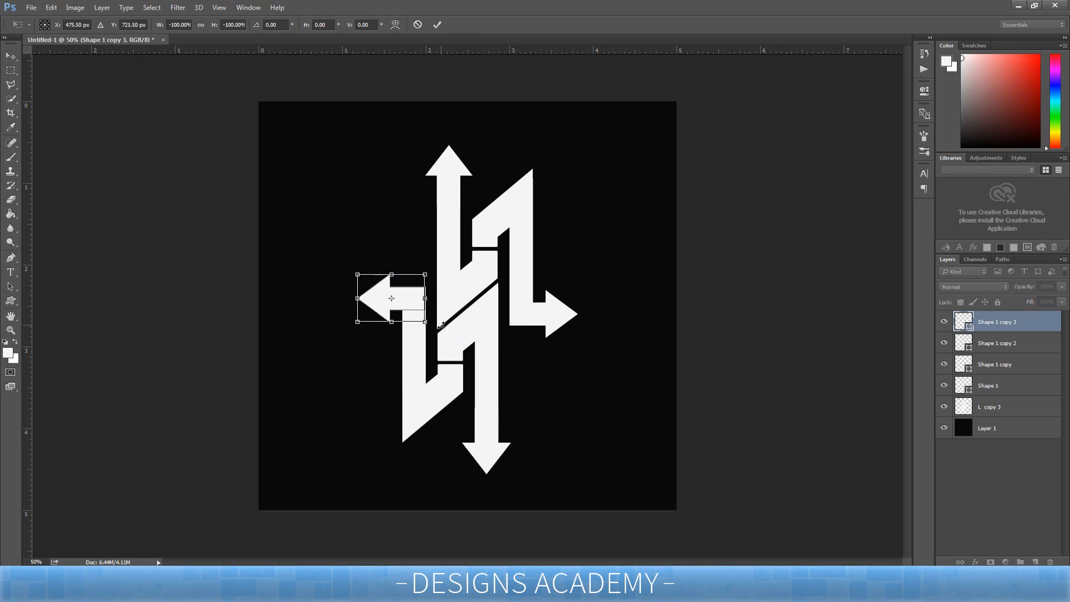
pyautogui.press('Right')
pyautogui.press('Right')
pyautogui.press('Right')
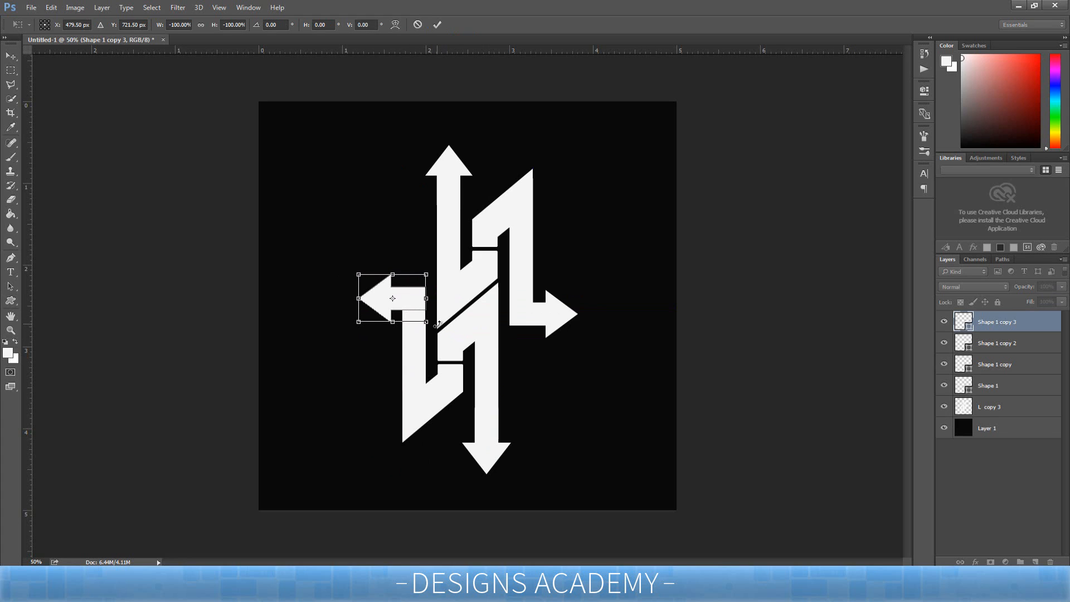
pyautogui.press('Return')
pyautogui.click(987, 458)
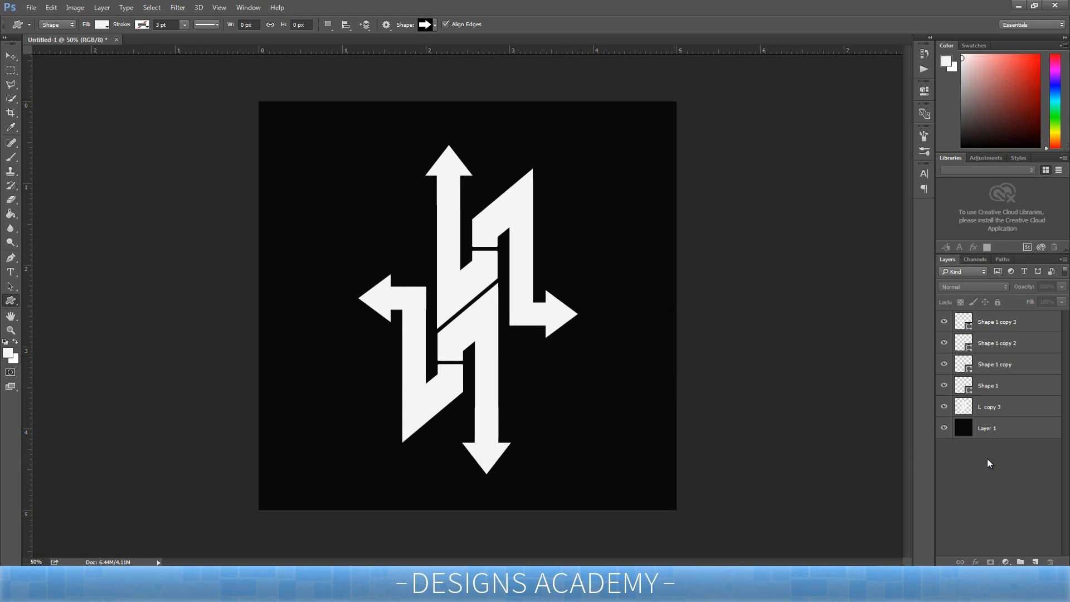
# Step: Nudge the left-pointing arrow to X 477.5 px so it lines up with the left-hand stem's edge
pyautogui.click(1006, 327)
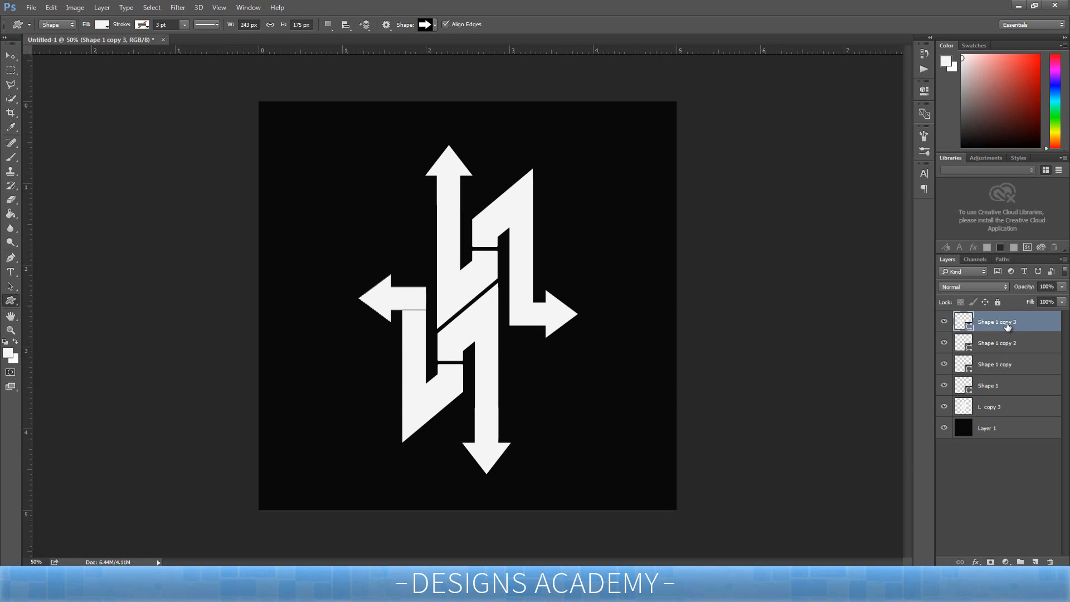
pyautogui.hotkey('ctrl', 't')
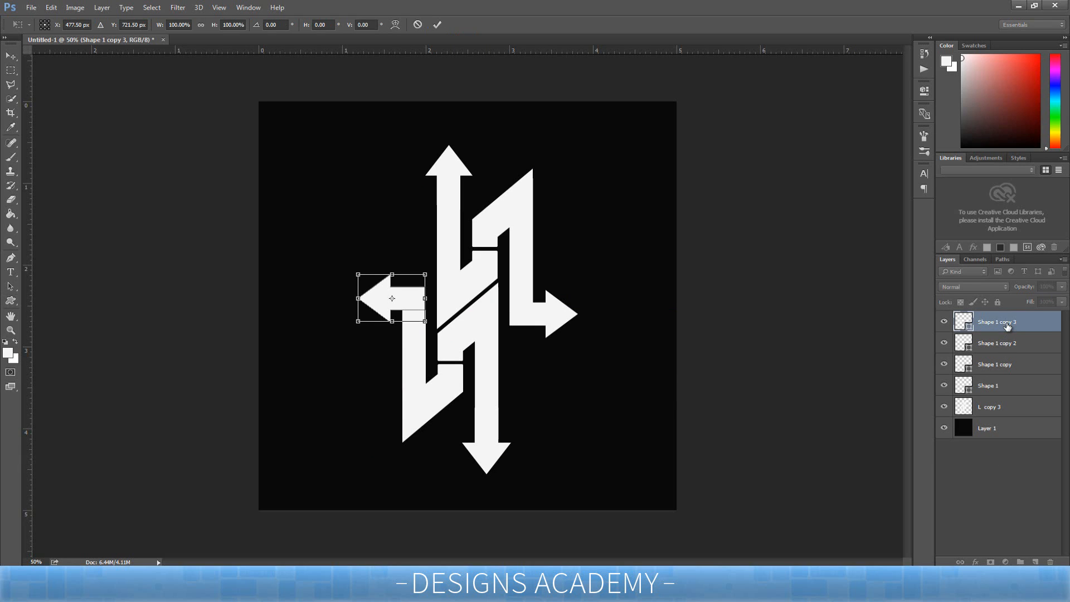
pyautogui.press('Return')
pyautogui.click(1045, 518)
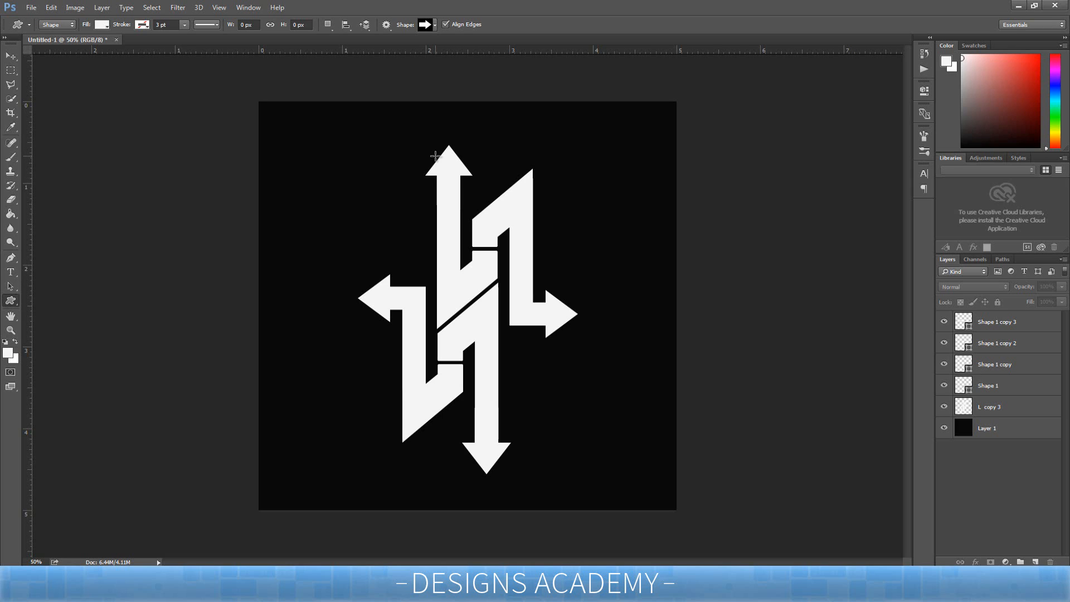
# Step: Browse the preset shapes available for the Custom Shape tool
pyautogui.click(11, 301)
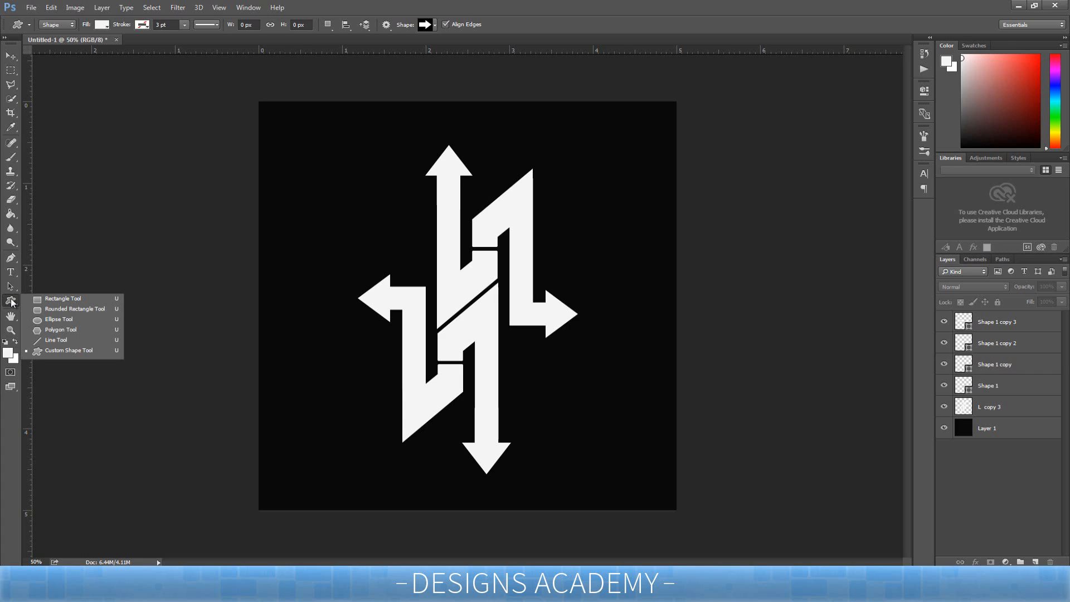
pyautogui.click(64, 351)
pyautogui.click(435, 25)
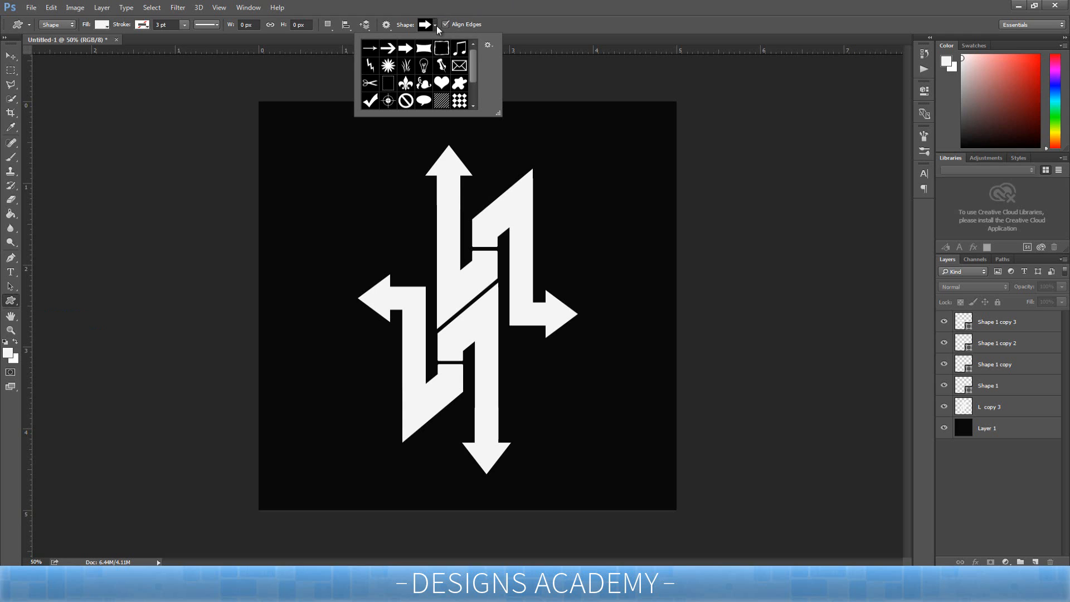
pyautogui.scroll(-1, 425, 67)
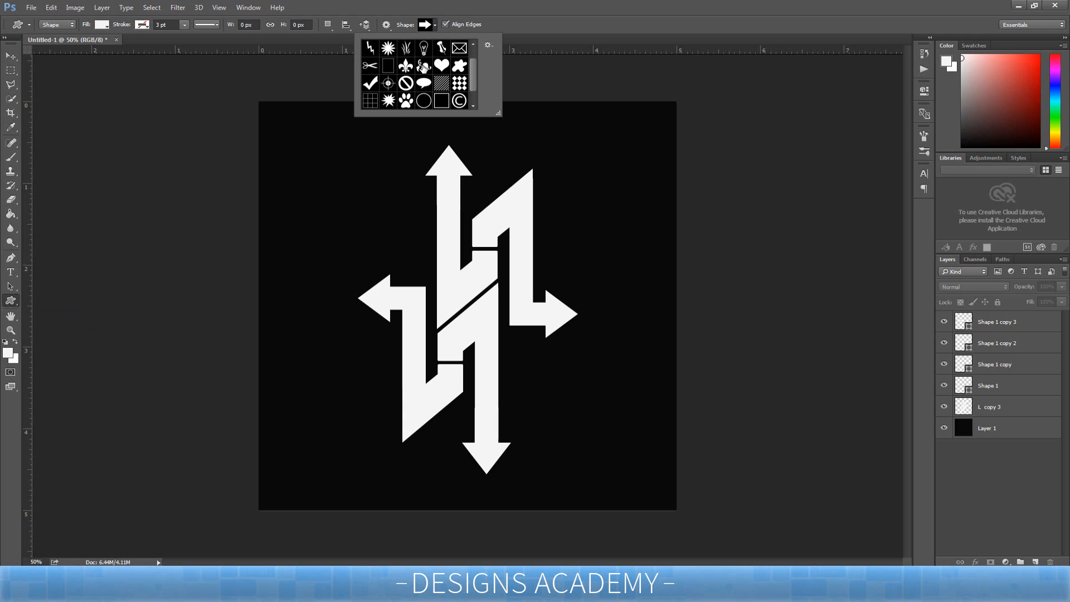
pyautogui.scroll(-1, 425, 67)
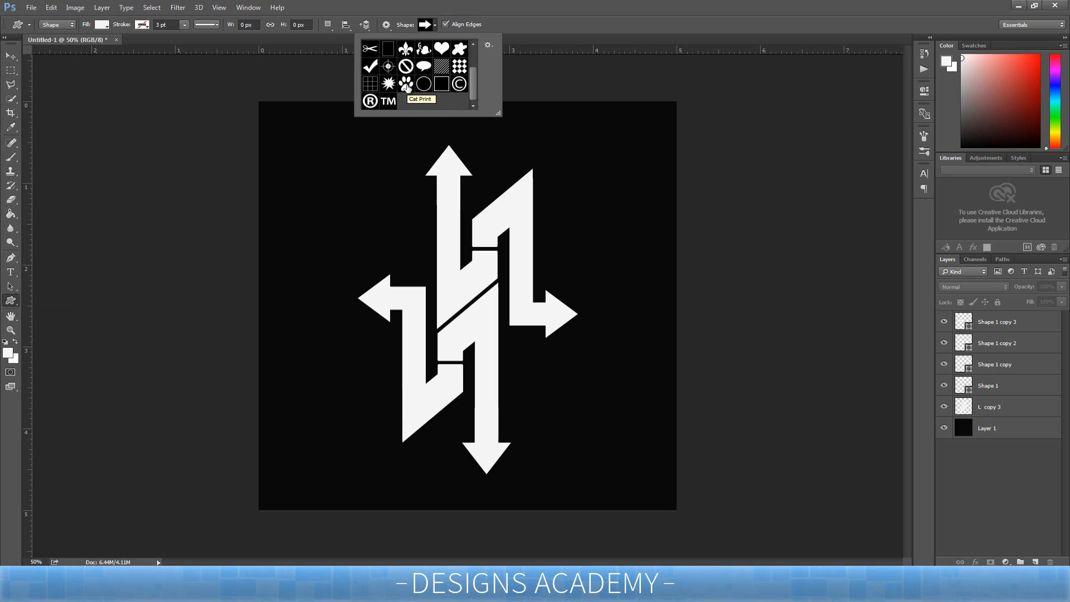
pyautogui.scroll(1, 405, 87)
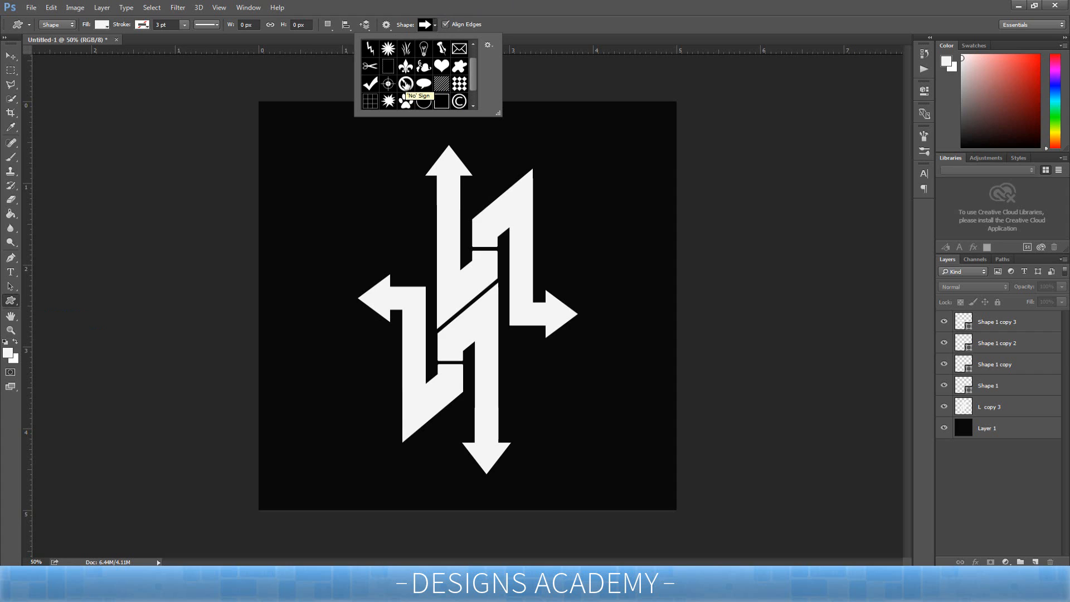
pyautogui.scroll(1, 406, 85)
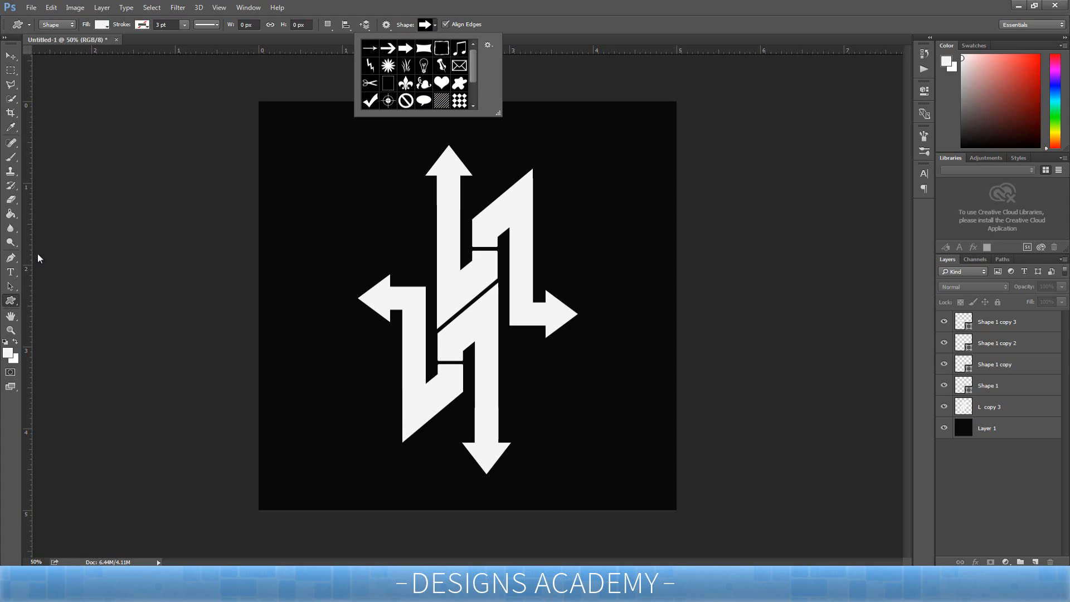
pyautogui.click(11, 300)
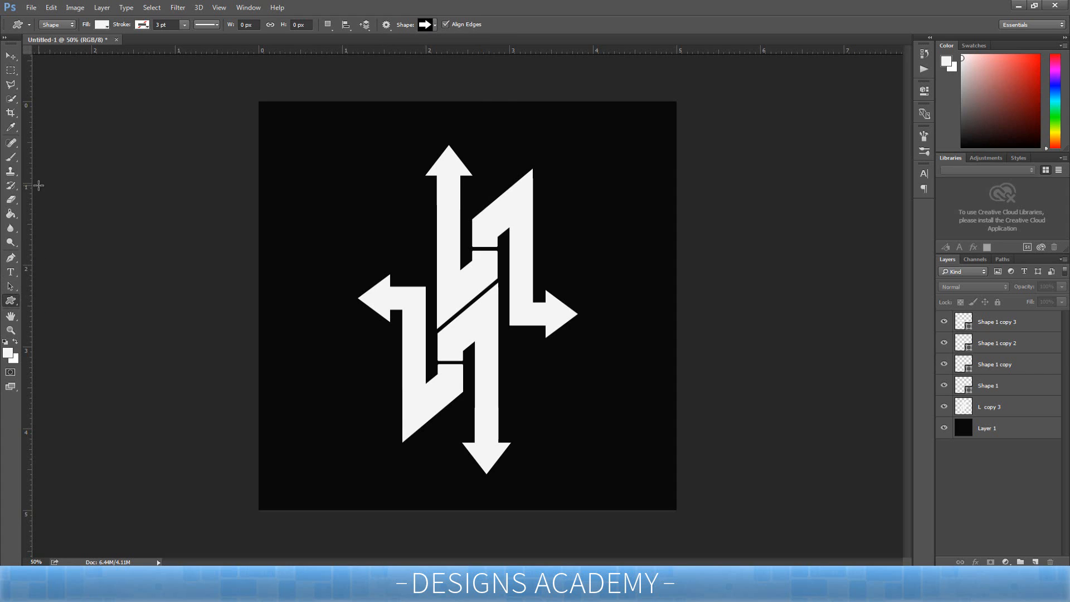
pyautogui.moveTo(4, 193)
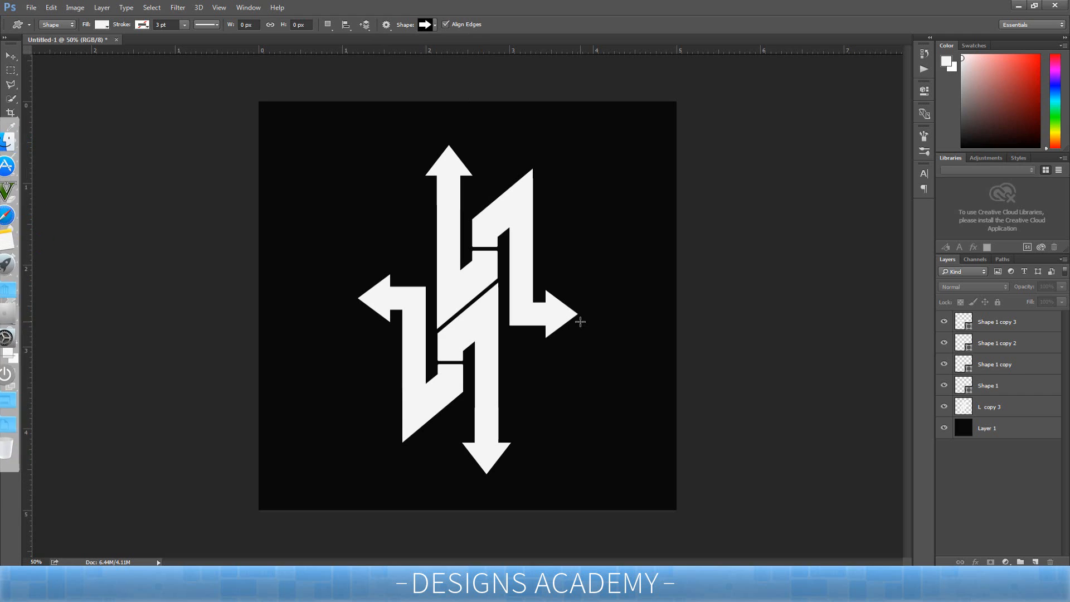